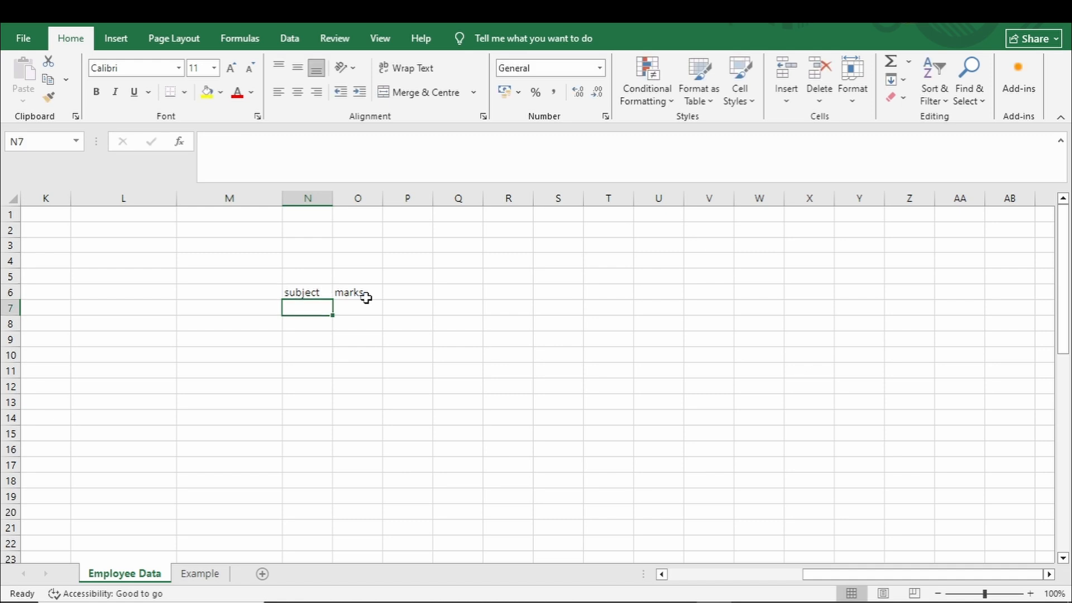
Enter the subjects english, maths and science under the subject heading in cells N7 to N9
text(english)
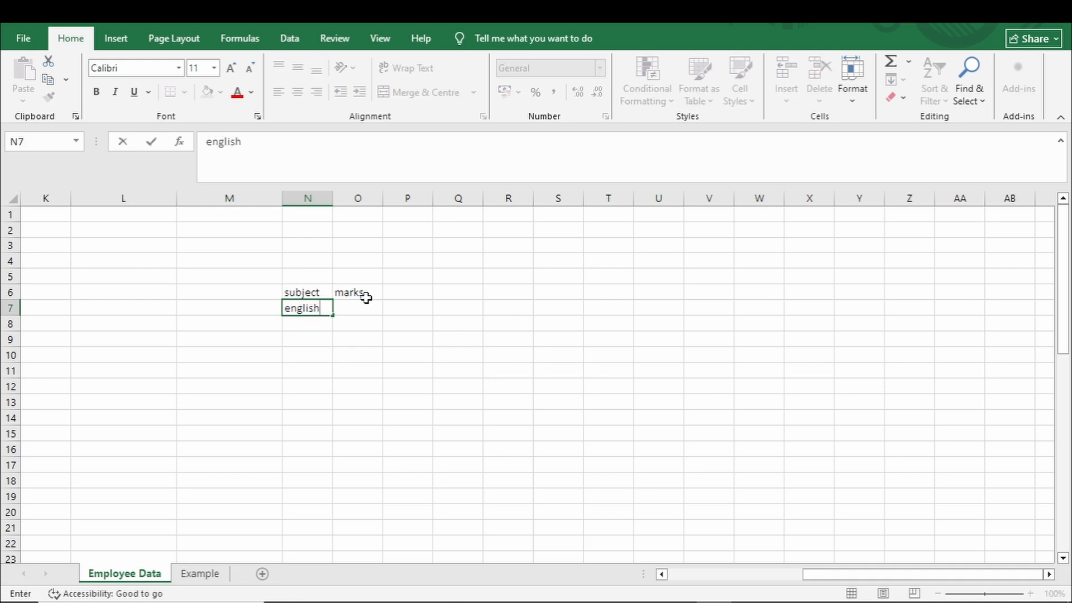
key(Return)
text(match)
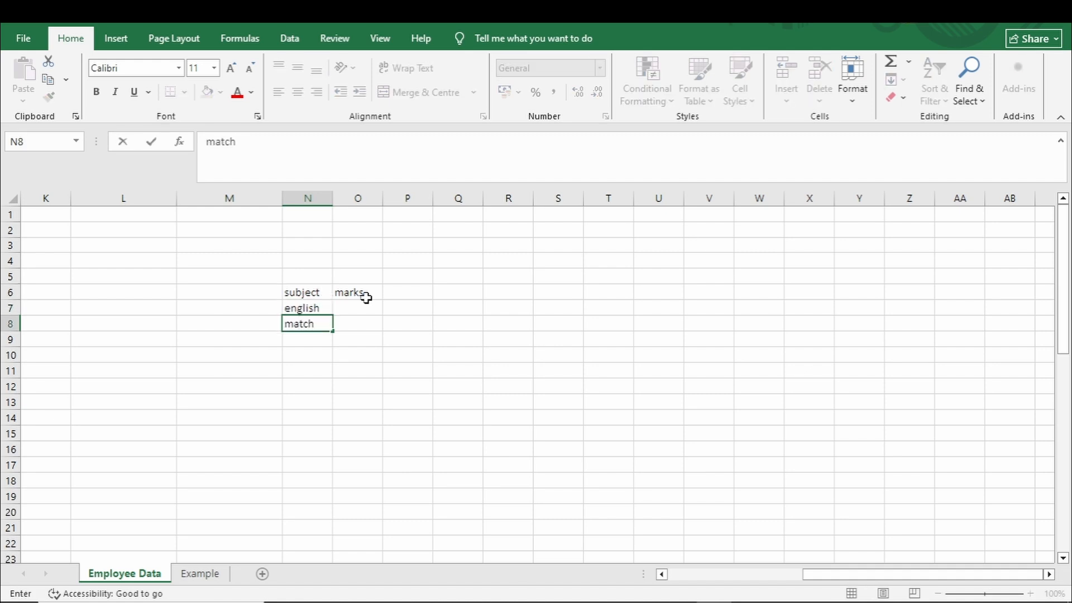
key(BackSpace)
key(BackSpace)
text(hs)
key(Return)
text(scie)
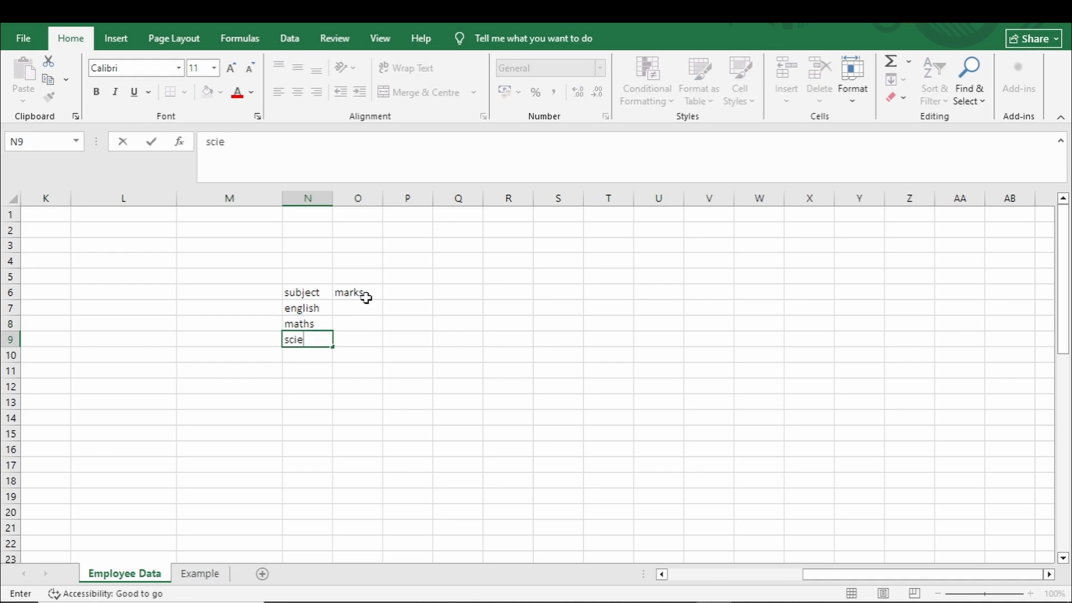
text(nce)
key(Return)
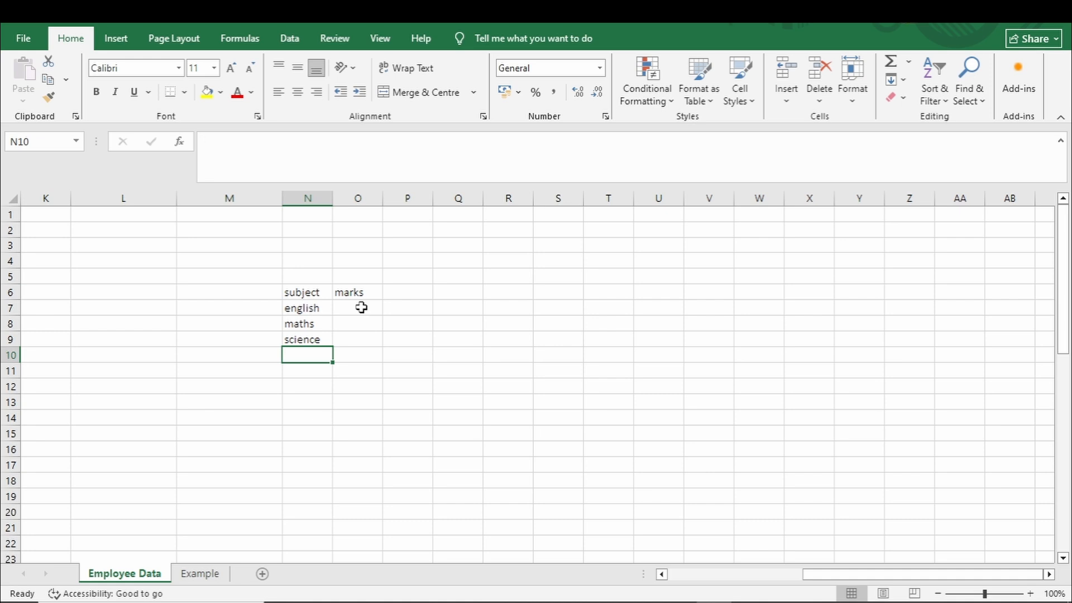
Enter the marks 98 for english, 84 for maths and 91 for science in cells O7 to O9
click(360, 308)
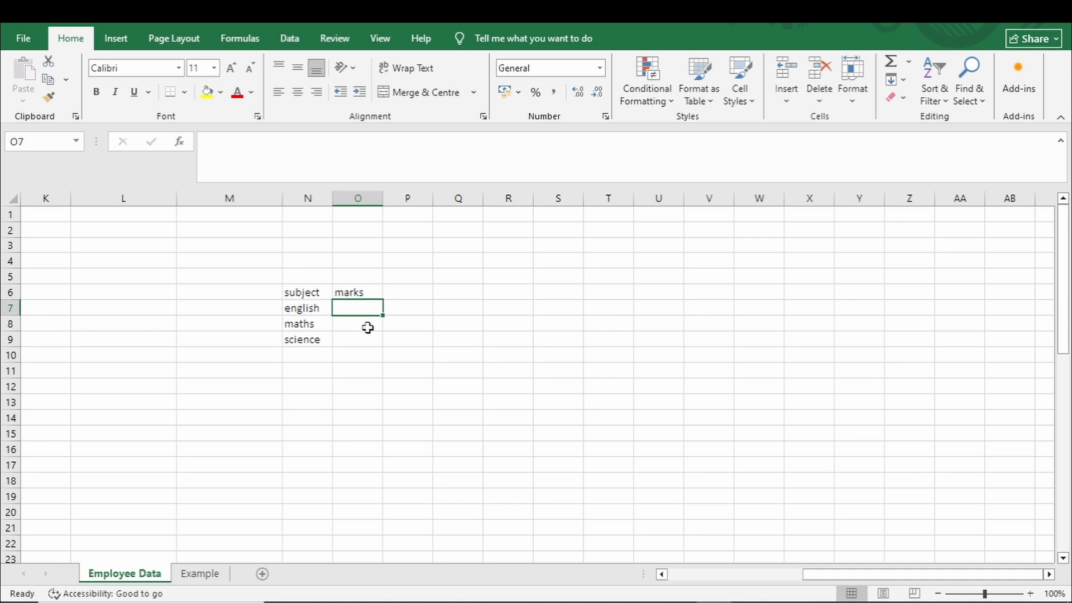
text(98)
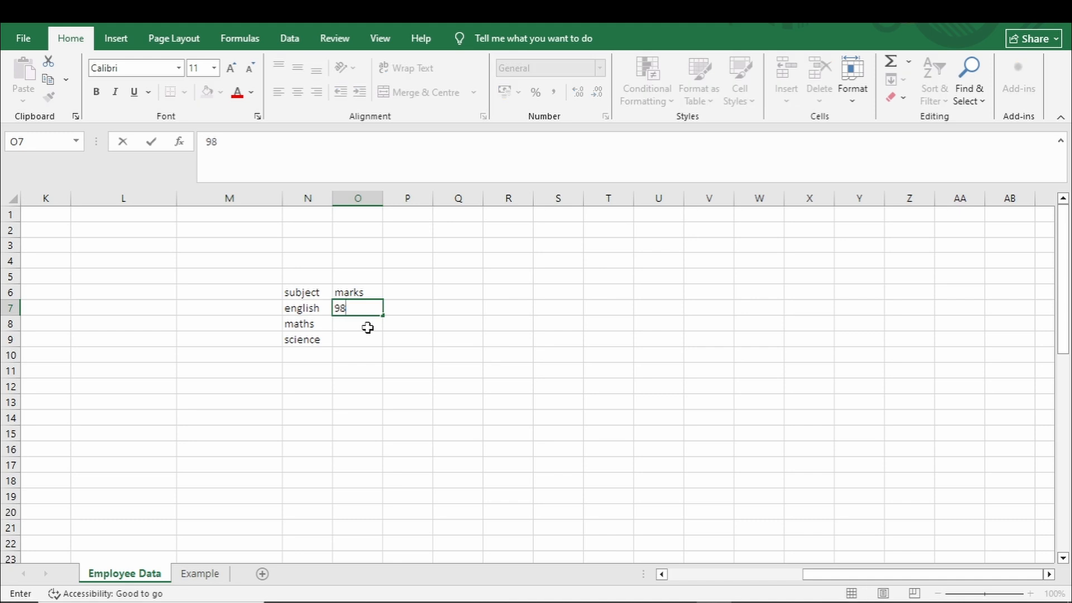
key(Return)
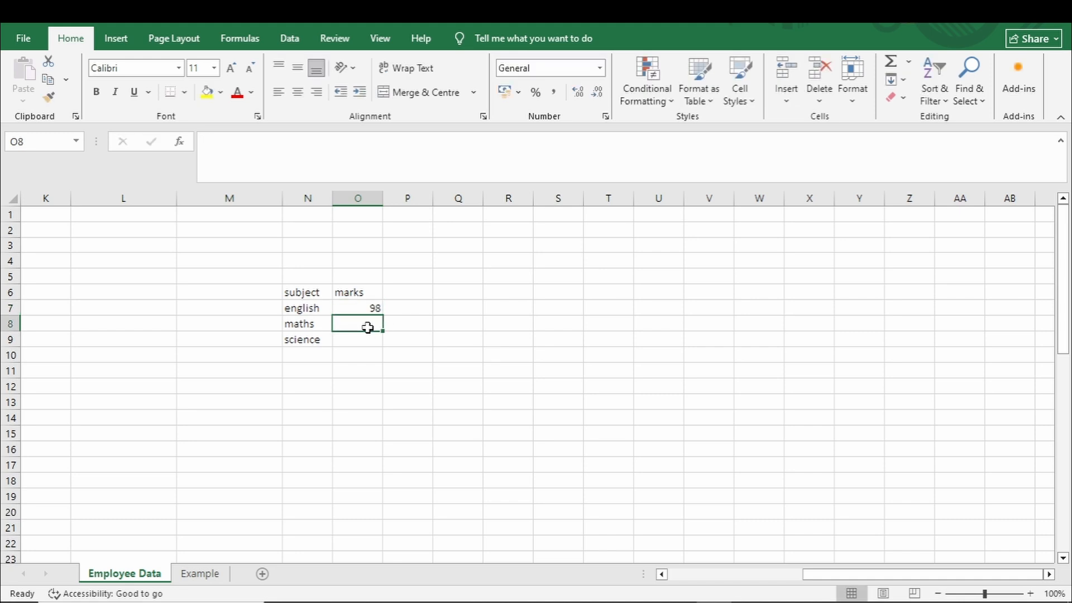
text(84)
key(Return)
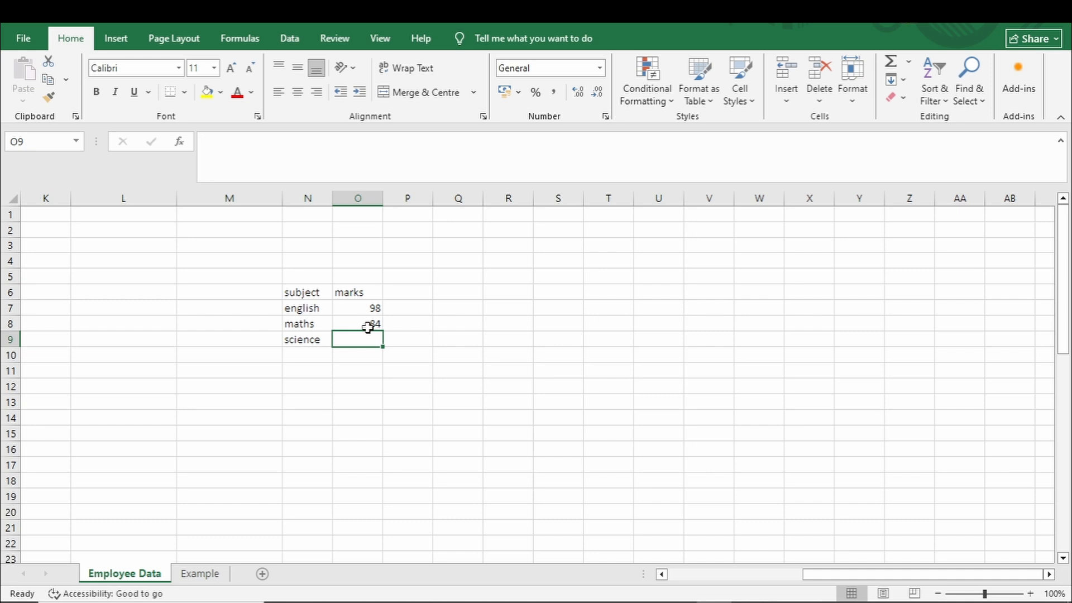
text(91)
key(Return)
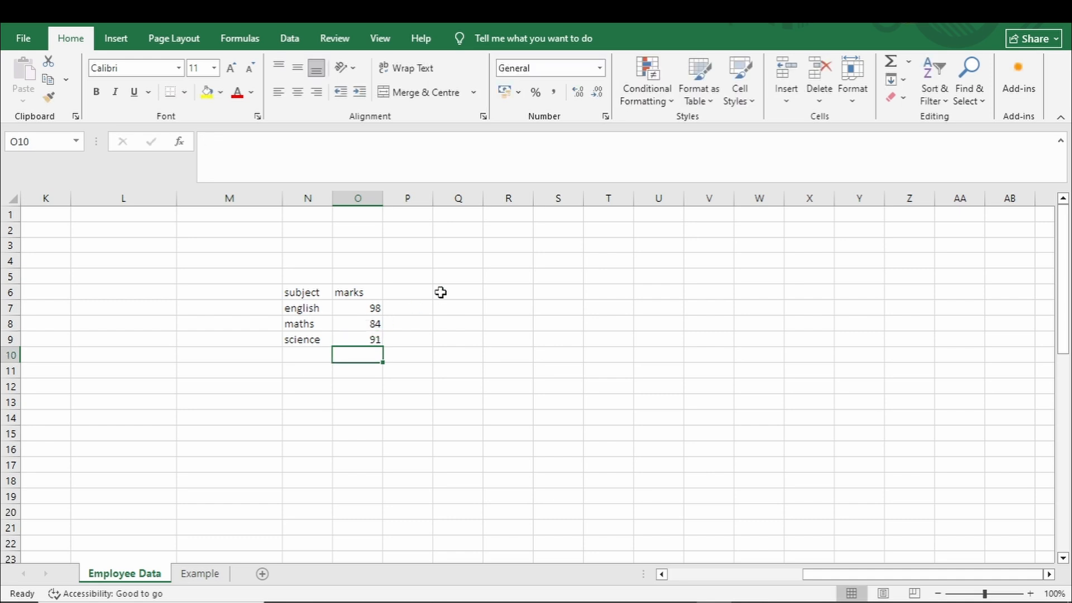
click(293, 293)
drag(296, 309, 356, 341)
click(305, 326)
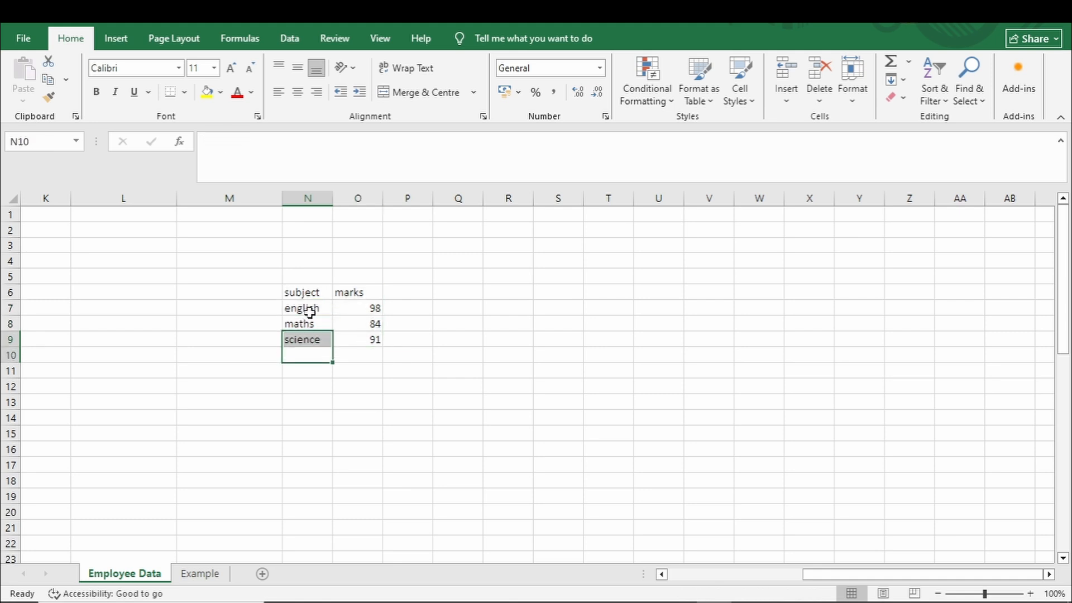
drag(304, 293, 321, 338)
drag(360, 293, 367, 338)
Total the three marks in cell O10 with a SUM formula over O7:O9
click(370, 357)
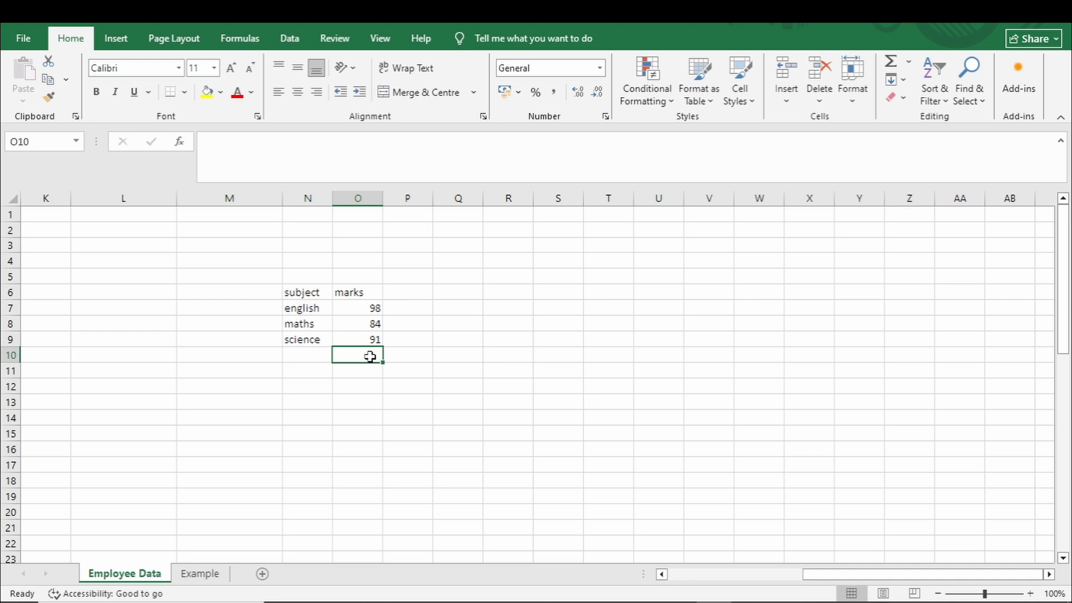
text(=sum)
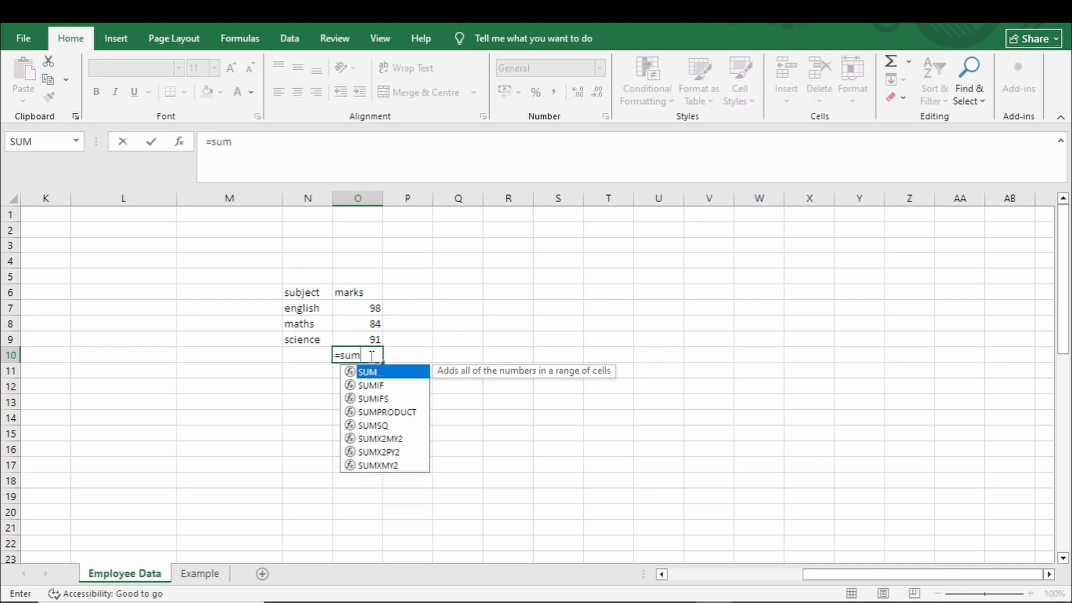
key(Tab)
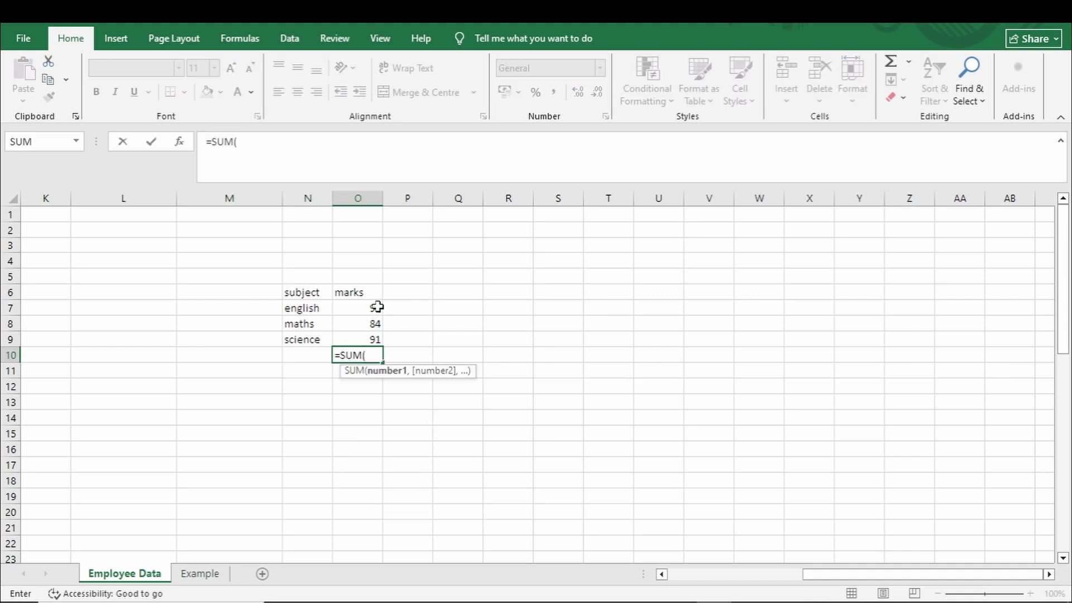
drag(369, 309, 368, 341)
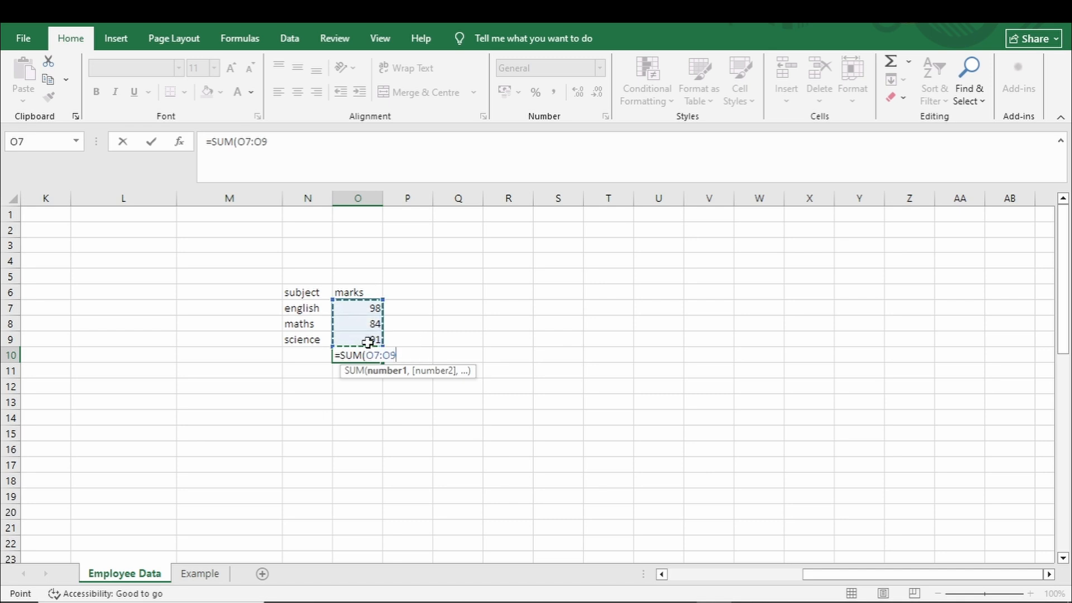
key(Return)
Examine the SUM formula in O10 and the marks range O7:O9 that it refers to
click(431, 356)
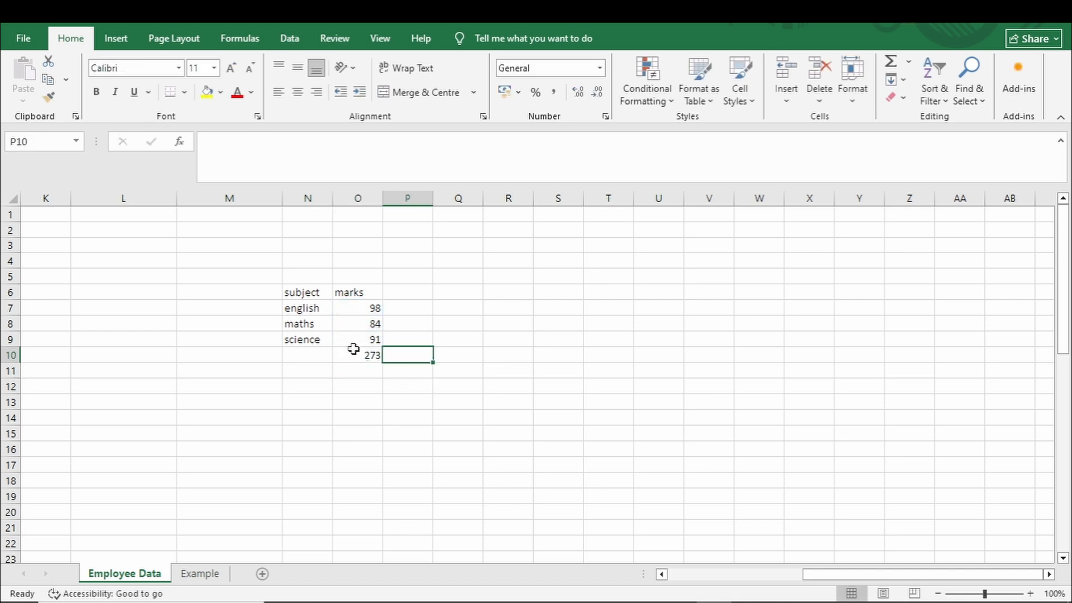
click(359, 354)
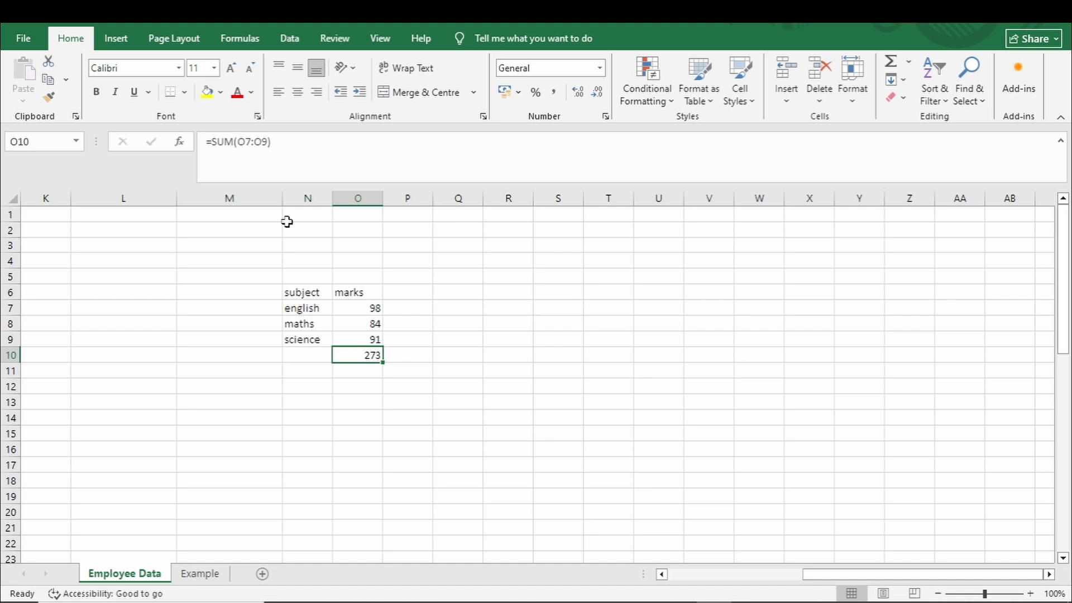
drag(370, 308, 371, 339)
click(367, 355)
click(471, 319)
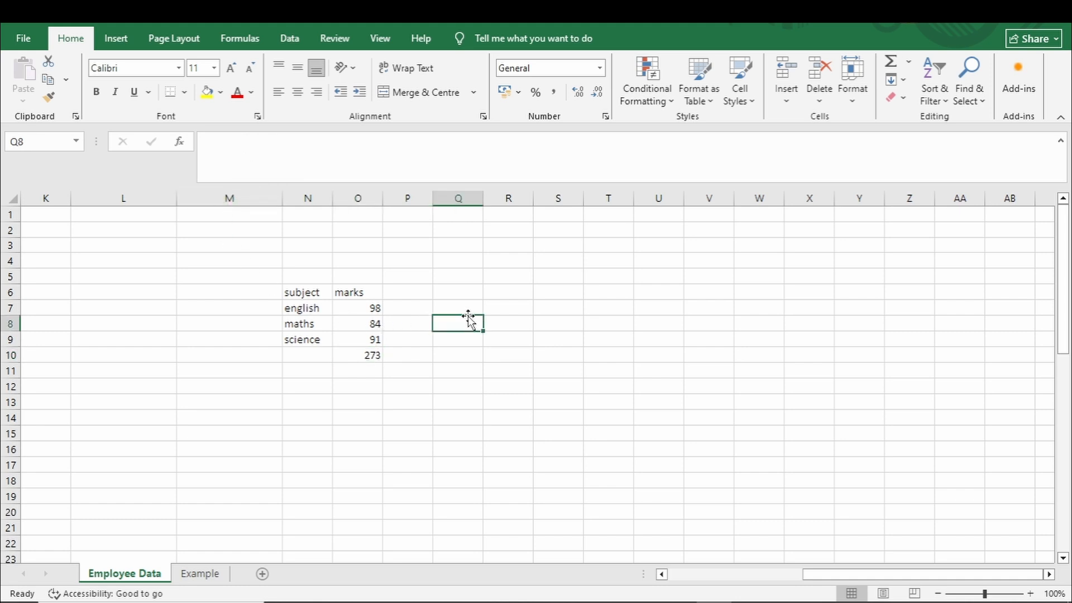
click(363, 308)
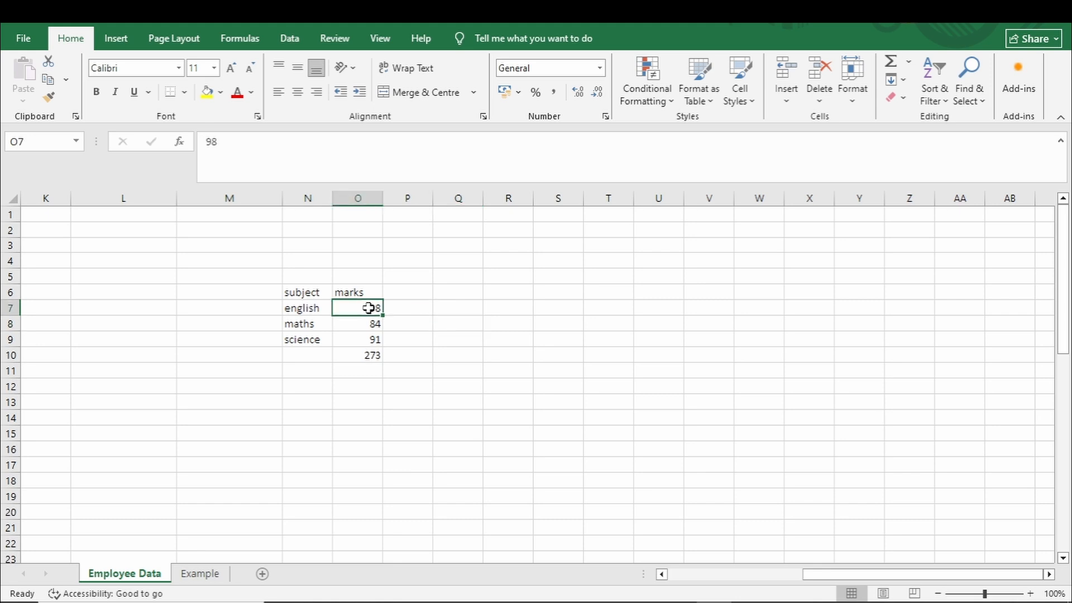
drag(370, 308, 367, 346)
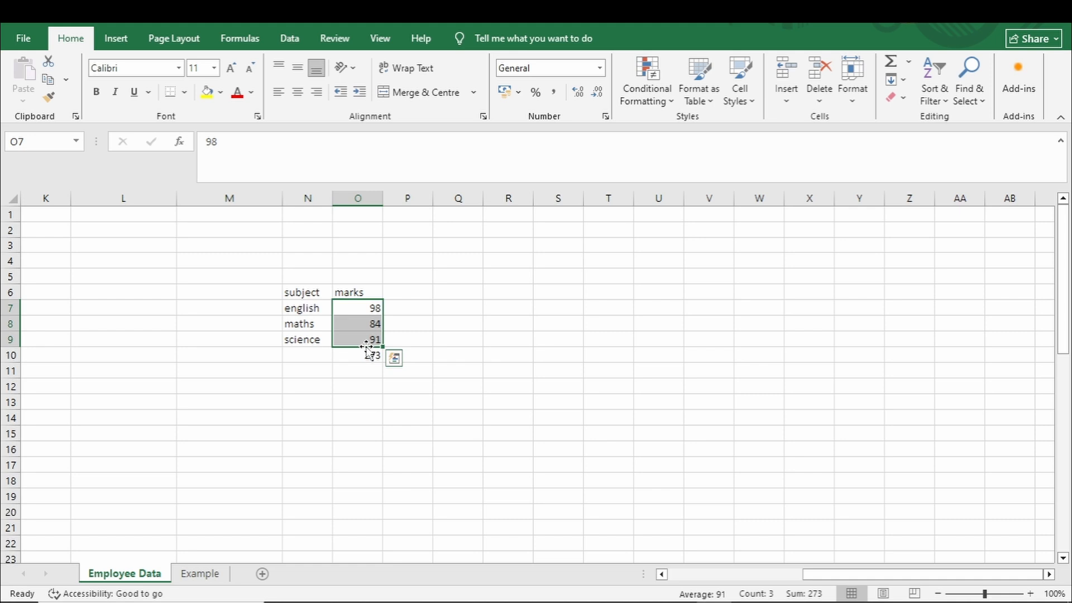
click(499, 322)
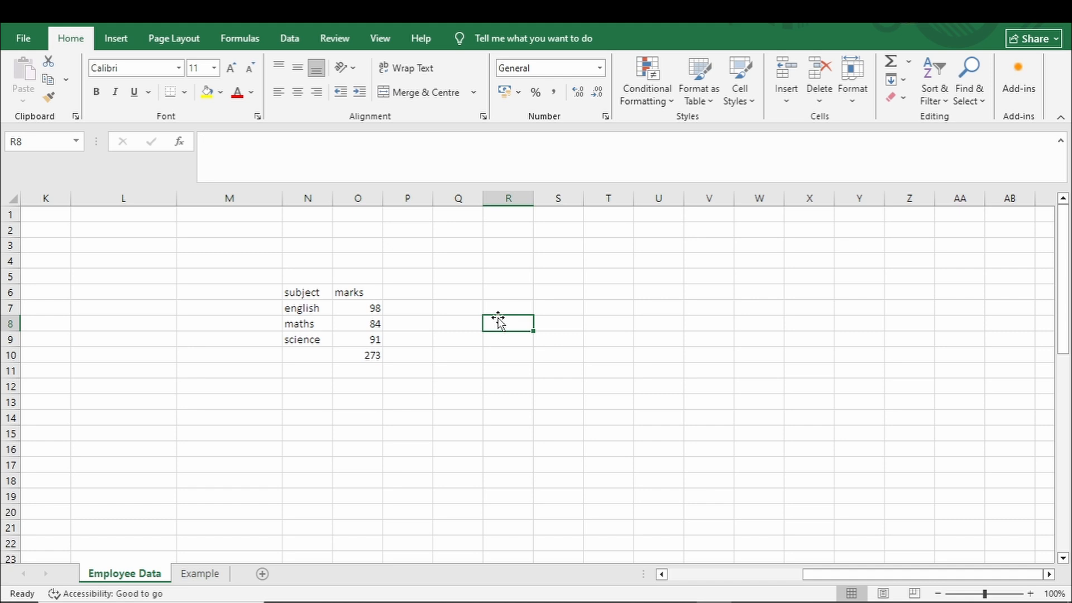
Fill the SUM formula from O10 across to P10 and check the cell references in the copied formula
click(360, 359)
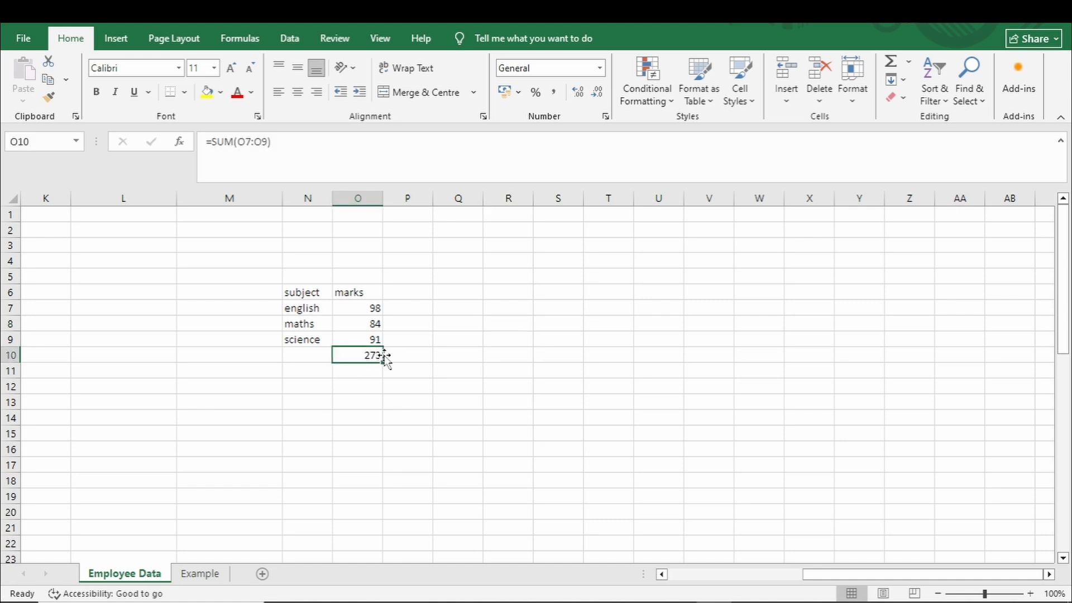
drag(384, 361, 415, 365)
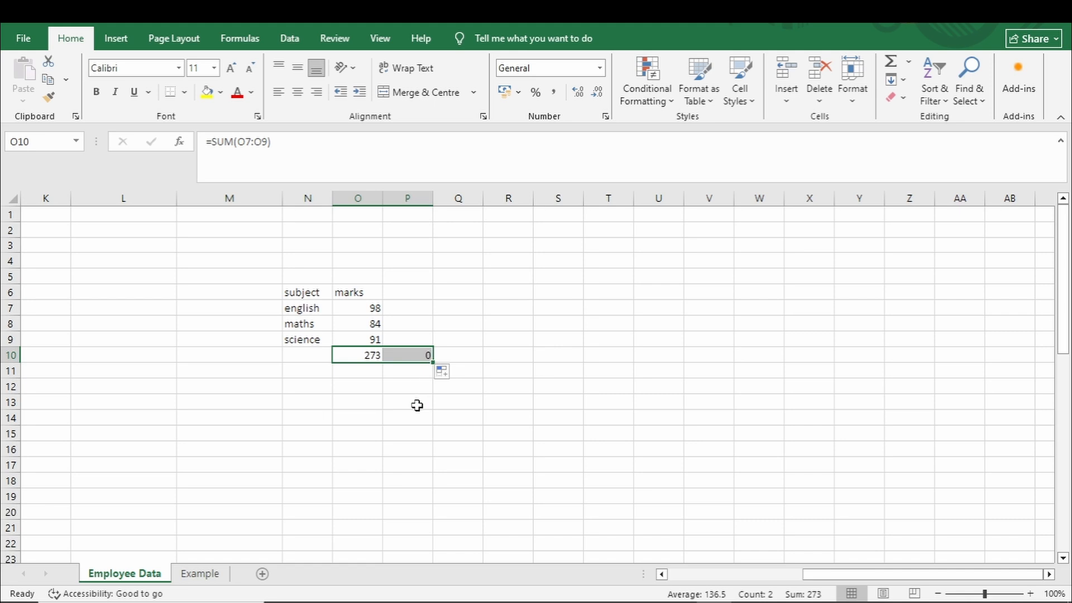
click(397, 384)
click(416, 357)
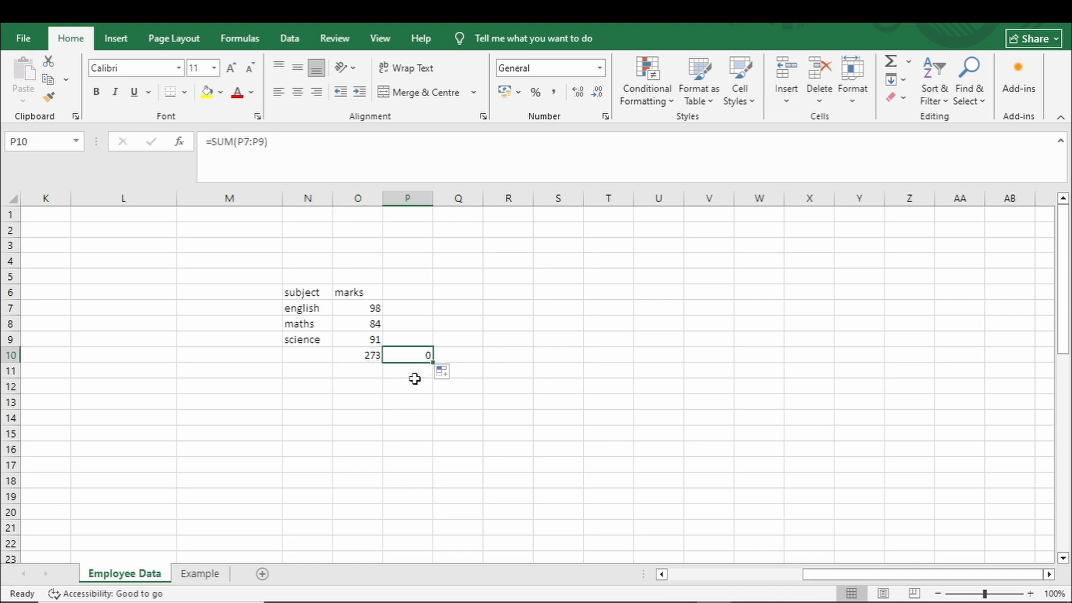
key(F2)
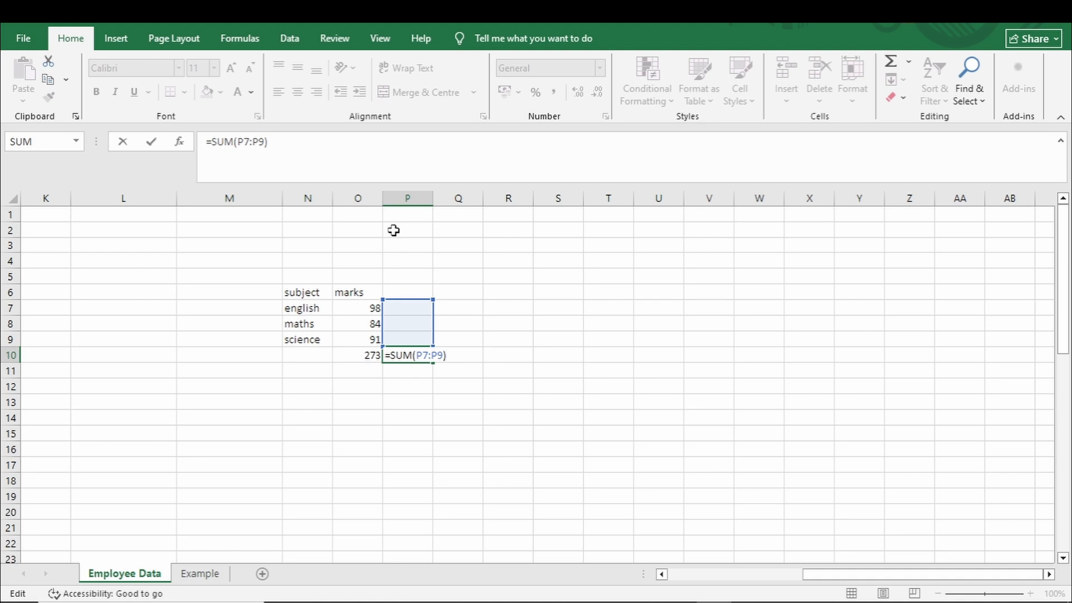
key(Return)
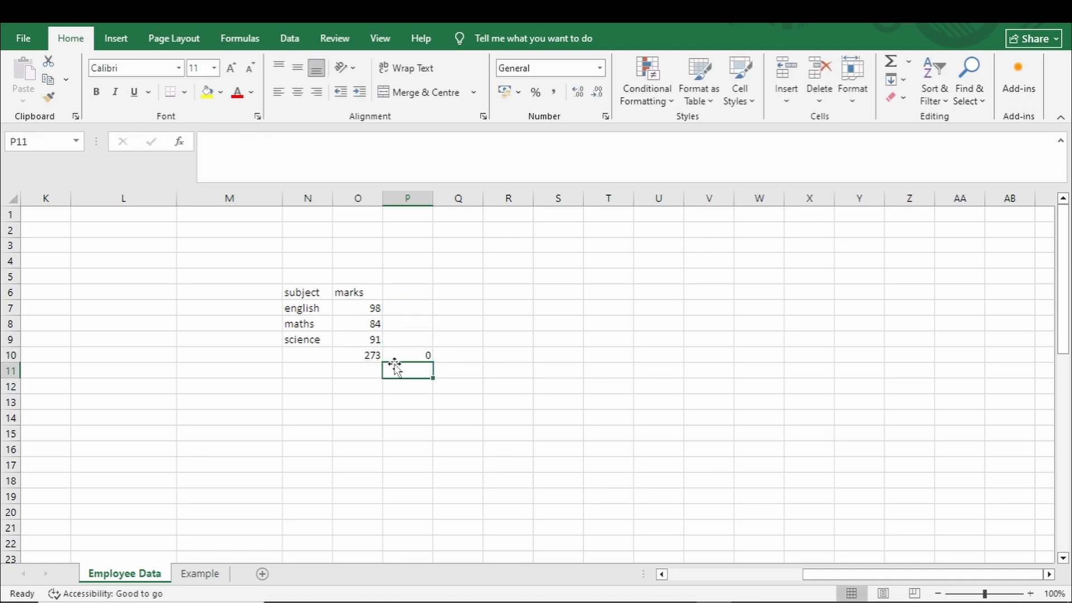
Fill the SUM formula from O10 down to O11 and check which cells the copied formula refers to
click(370, 355)
mouse_move(383, 366)
mouse_down()
mouse_move(380, 385)
mouse_move(362, 395)
mouse_move(370, 365)
mouse_up()
click(370, 366)
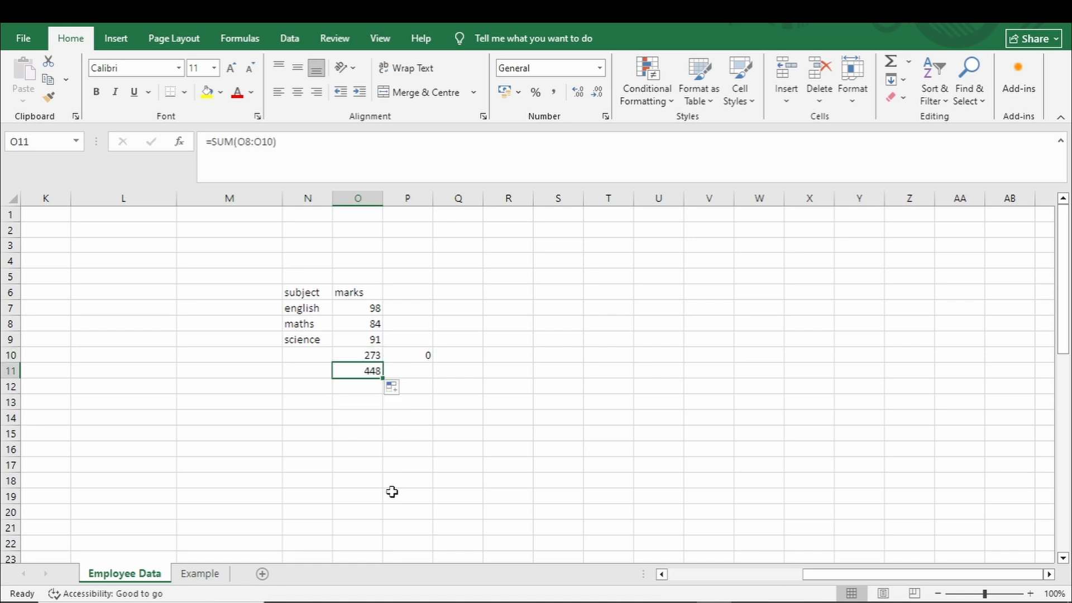
key(F2)
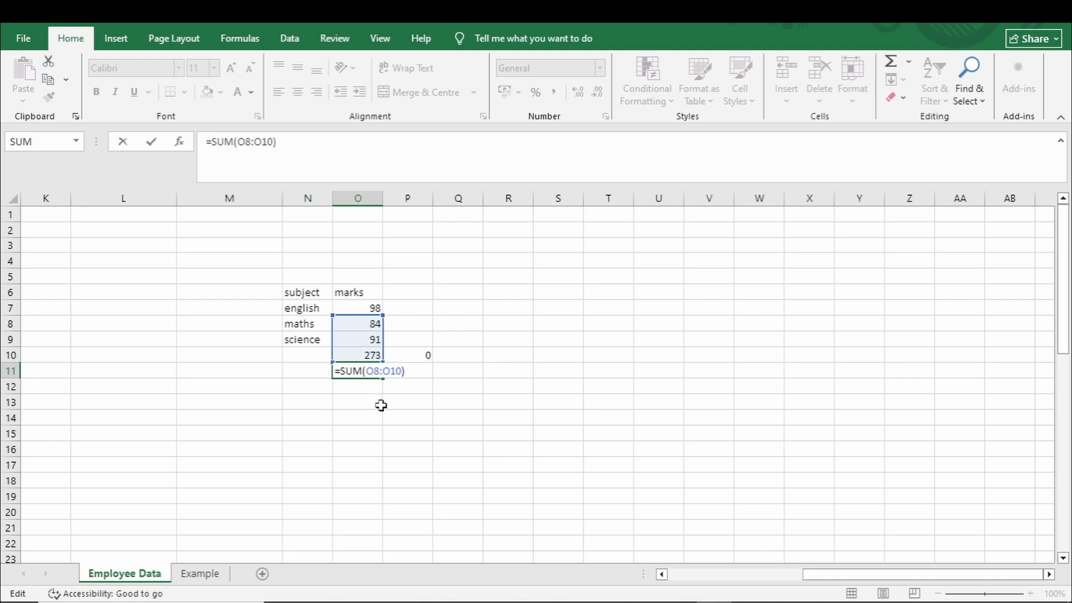
key(Return)
click(358, 367)
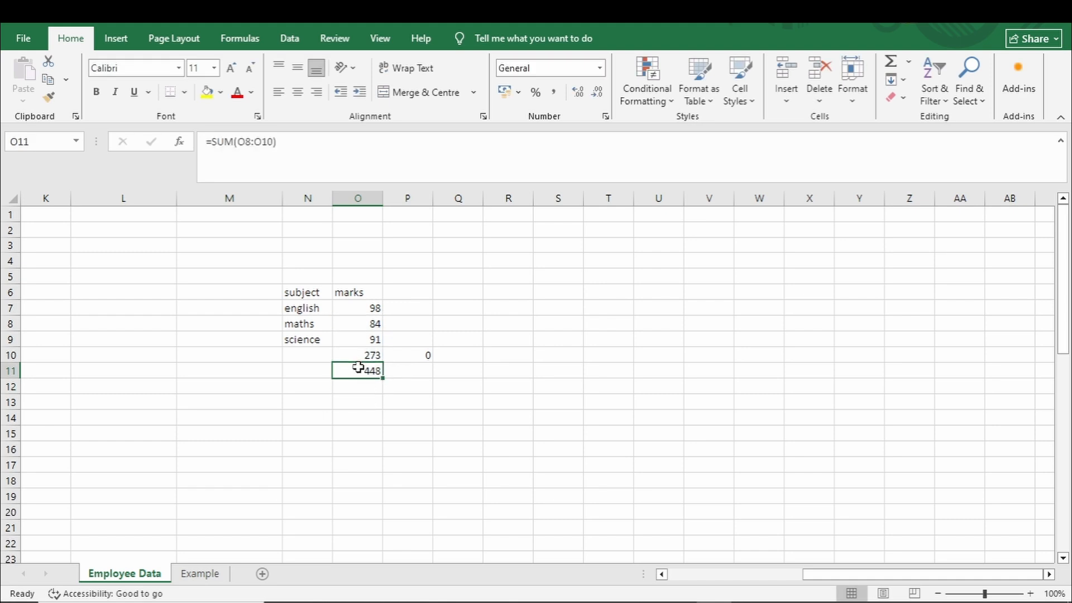
drag(606, 262, 850, 462)
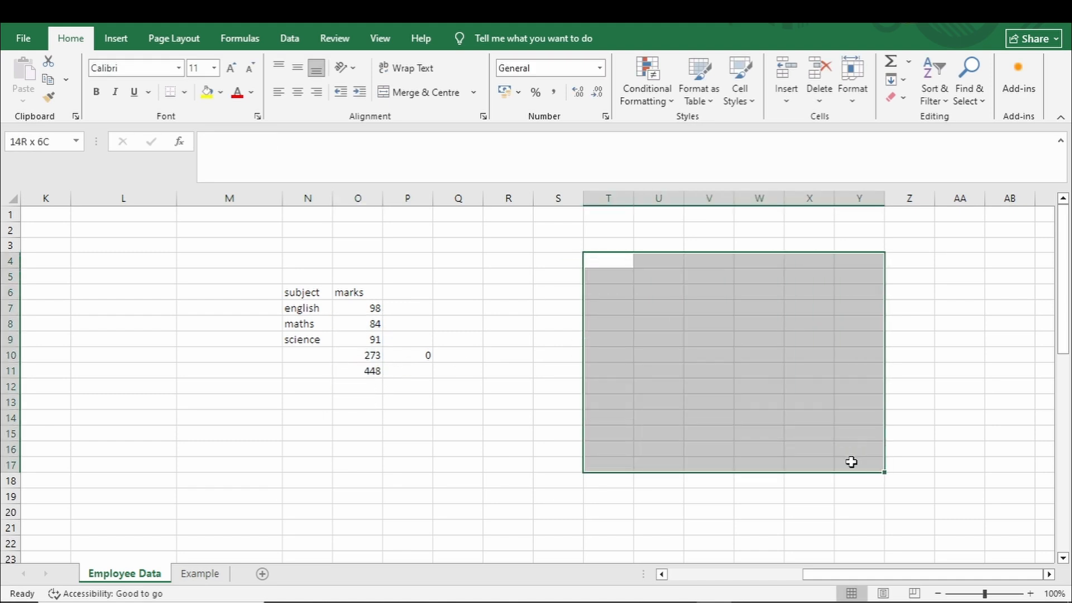
click(531, 260)
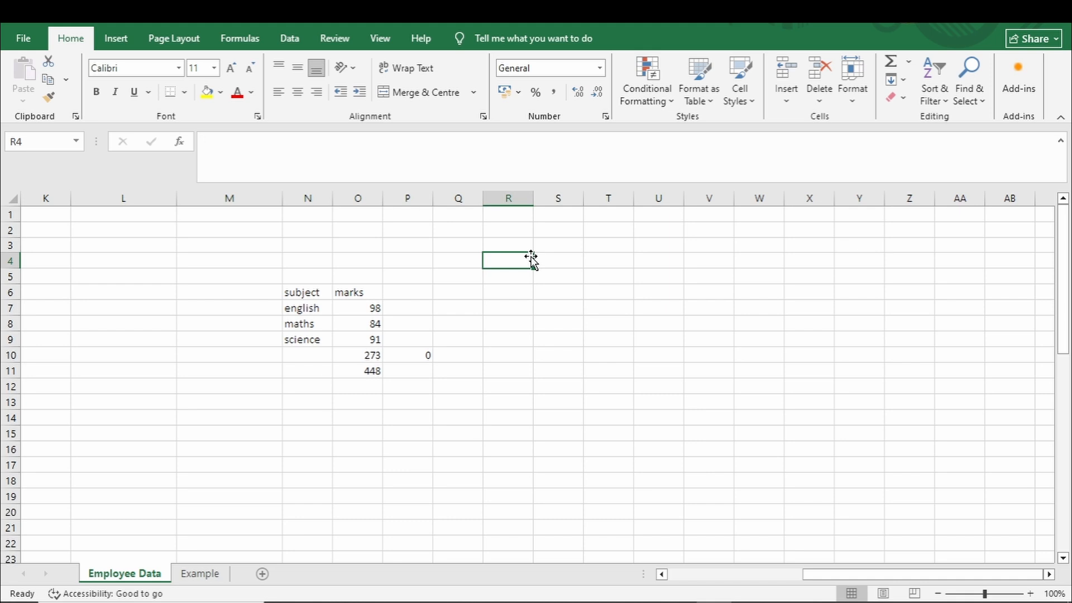
click(408, 356)
Copy the SUM formula from O10 into Q10 and check the range referenced by the pasted formula
click(369, 356)
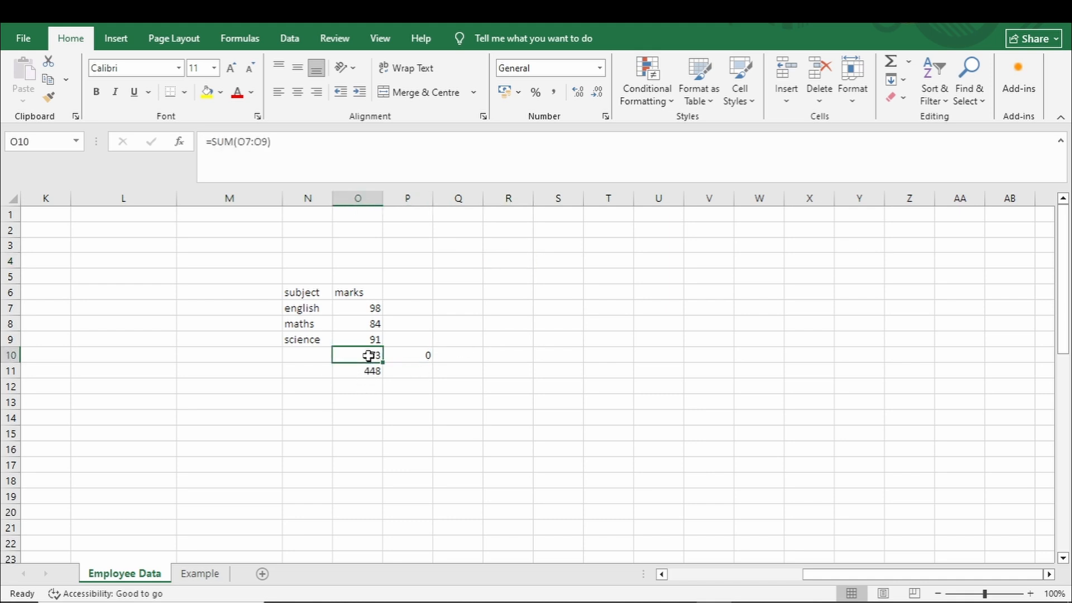
key(ctrl+c)
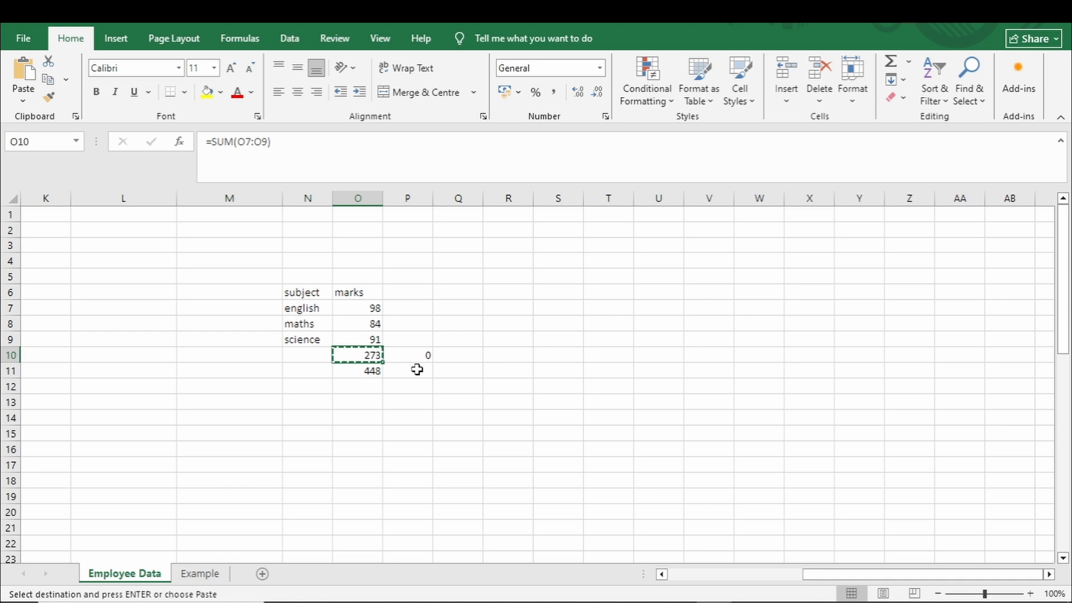
click(458, 355)
key(ctrl+v)
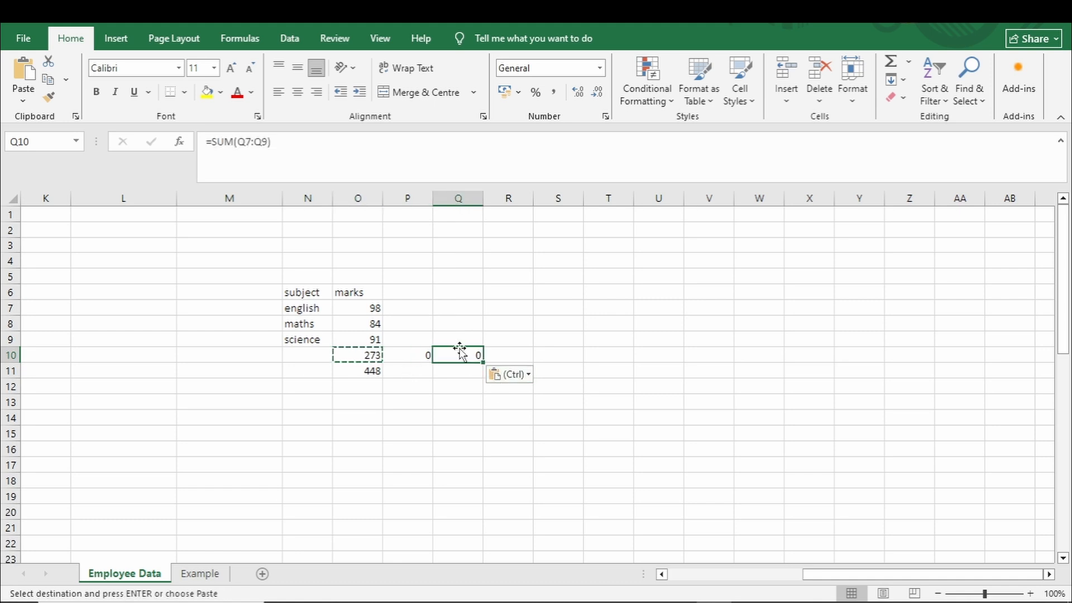
double_click(462, 353)
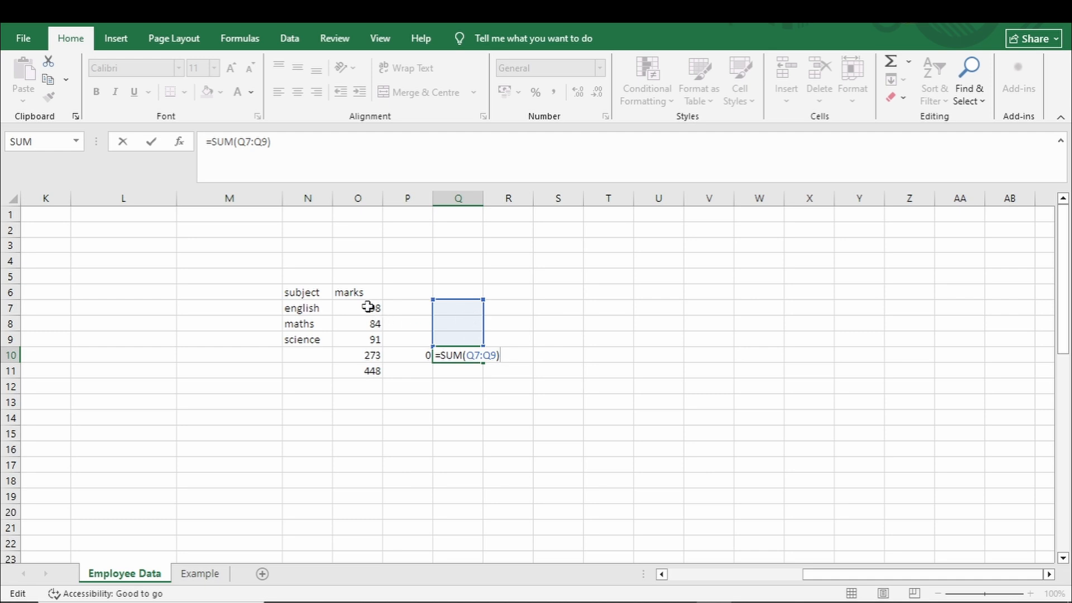
key(Return)
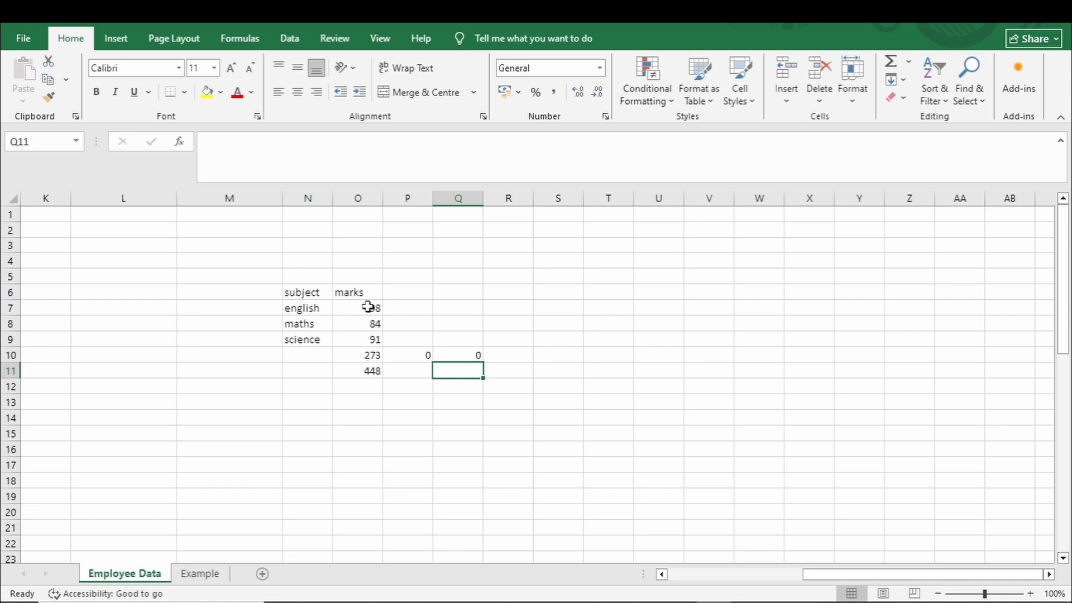
Clear the subject and marks example in N6:R12 and return to the employee table on the same sheet
drag(303, 295, 487, 378)
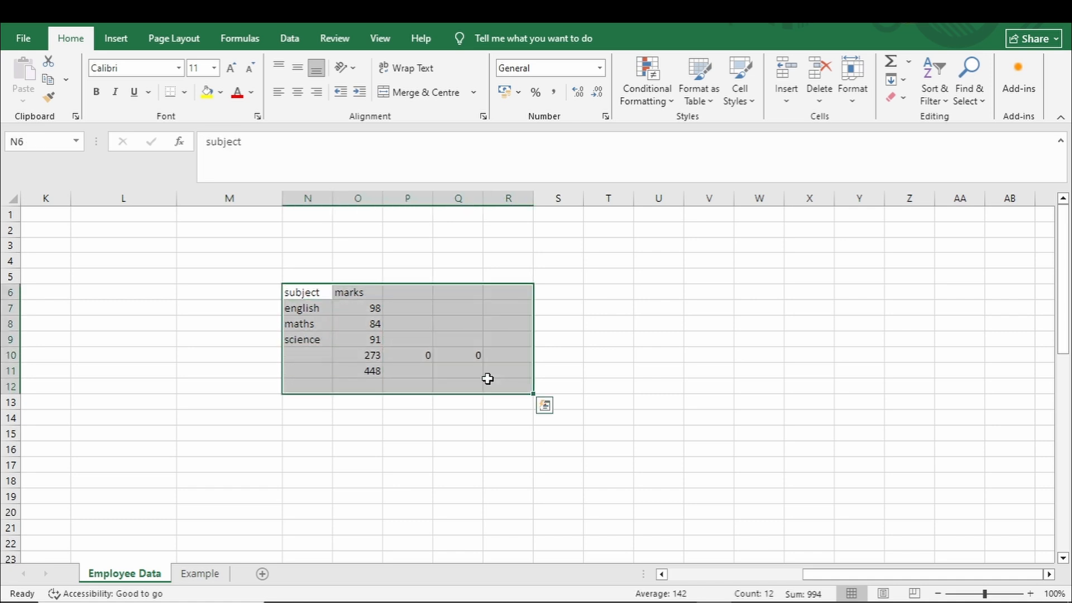
key(Delete)
click(341, 336)
click(230, 276)
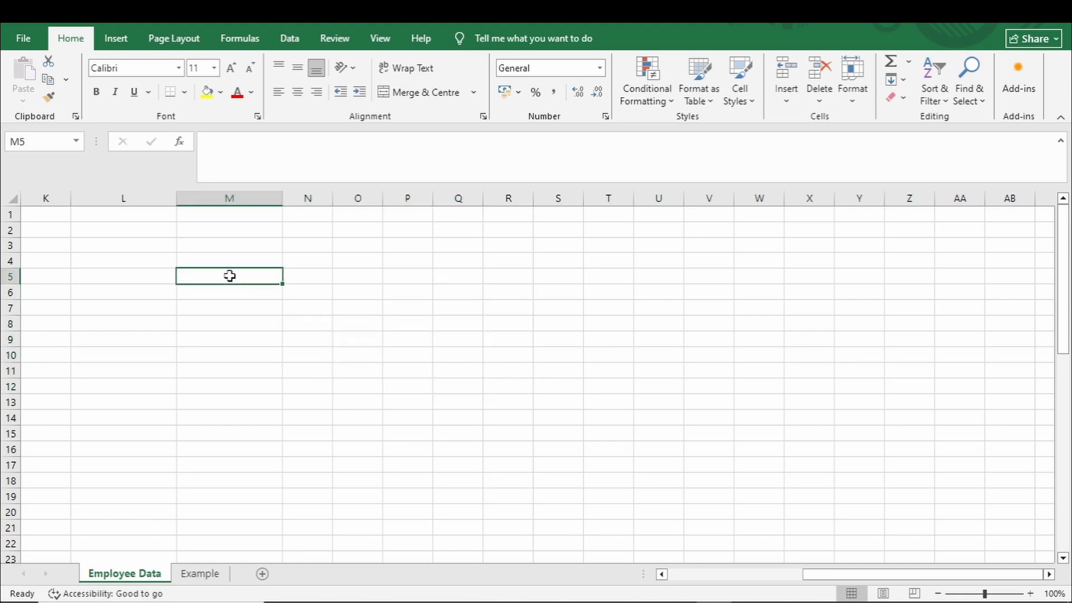
key(ctrl+Left)
key(ctrl+Left)
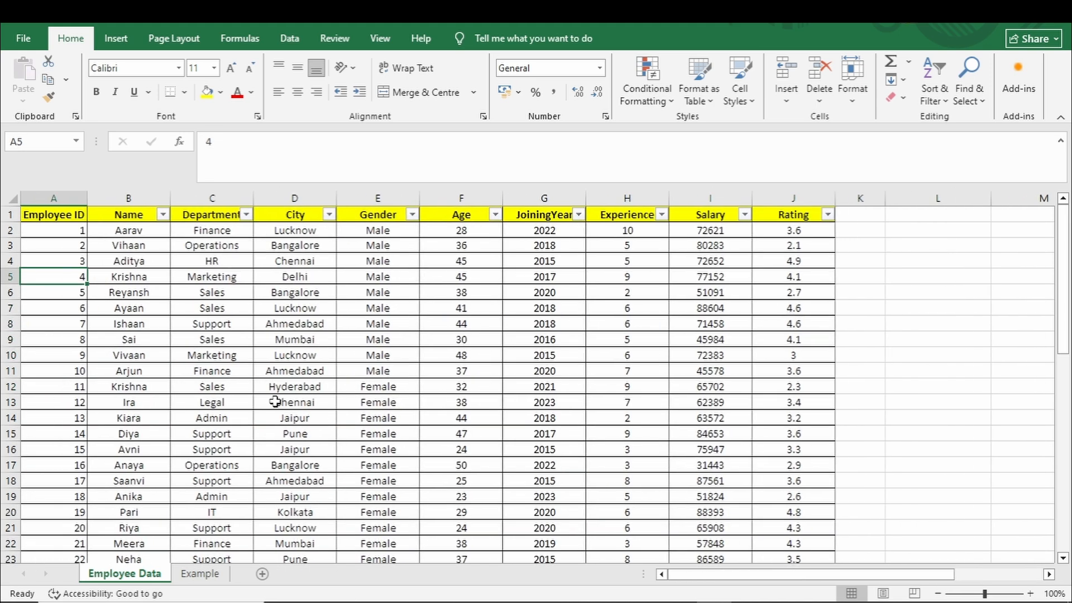
On the Example sheet, resize the Name and Department columns to the same width, making the Name column much narrower
click(200, 573)
click(227, 321)
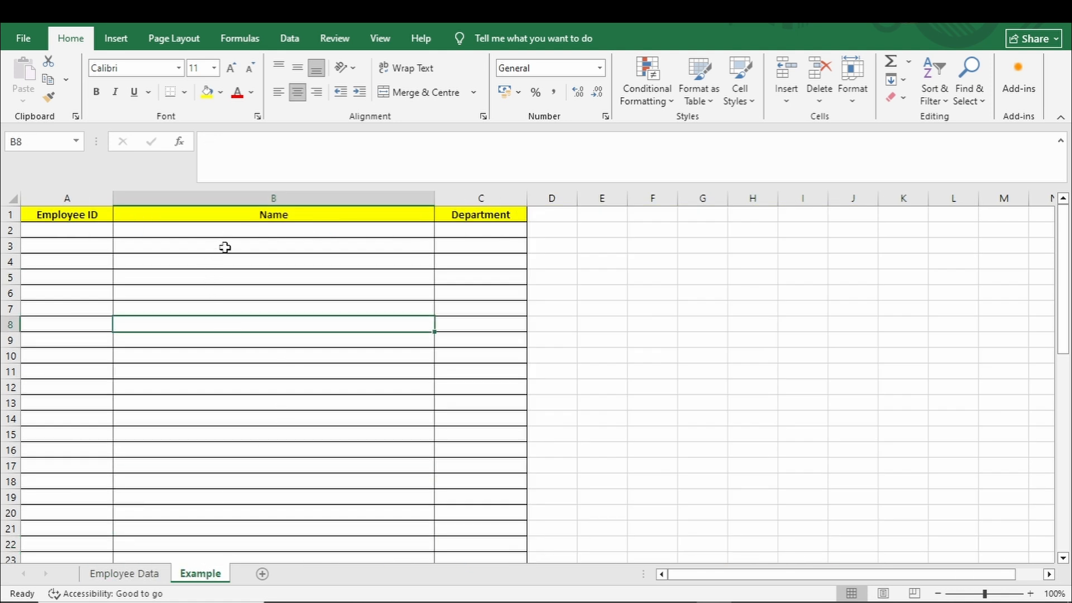
click(240, 229)
click(522, 232)
drag(428, 200, 298, 235)
click(61, 234)
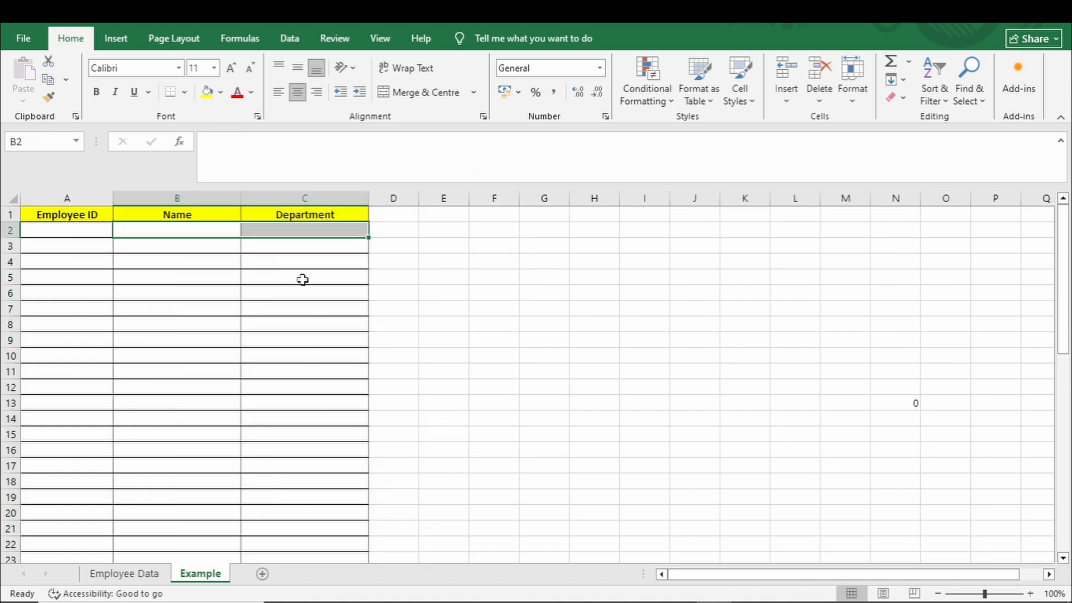
Delete the leftover formula from cell N13 on the Example sheet
click(909, 407)
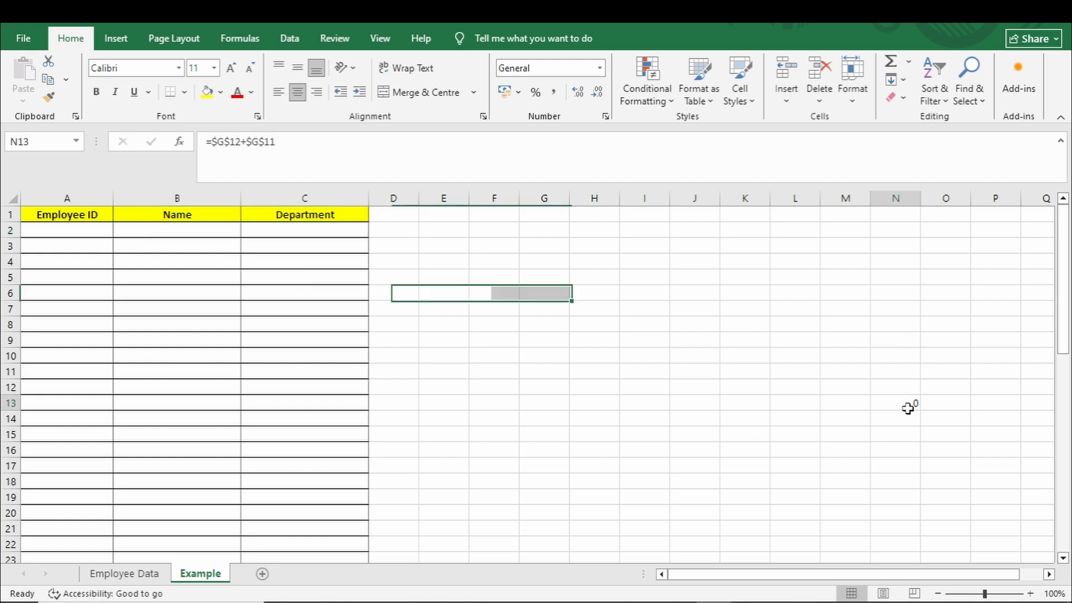
key(BackSpace)
click(550, 356)
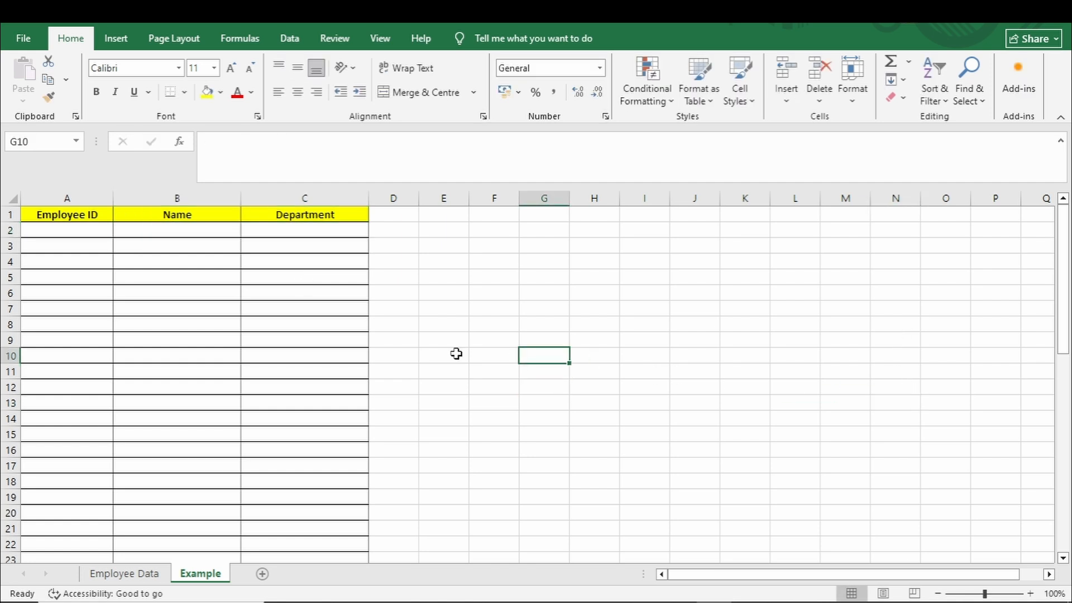
Look over the Employee Data records and enter 5 under Employee ID in A2 of the Example sheet
click(156, 573)
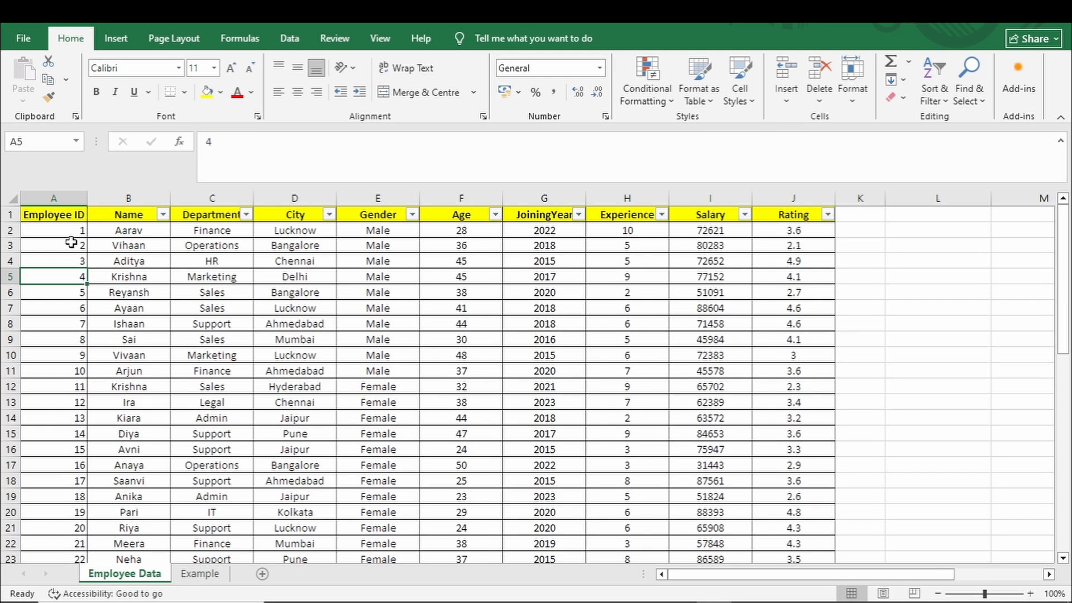
scroll(81, 258, down, 7)
scroll(81, 258, down, 5)
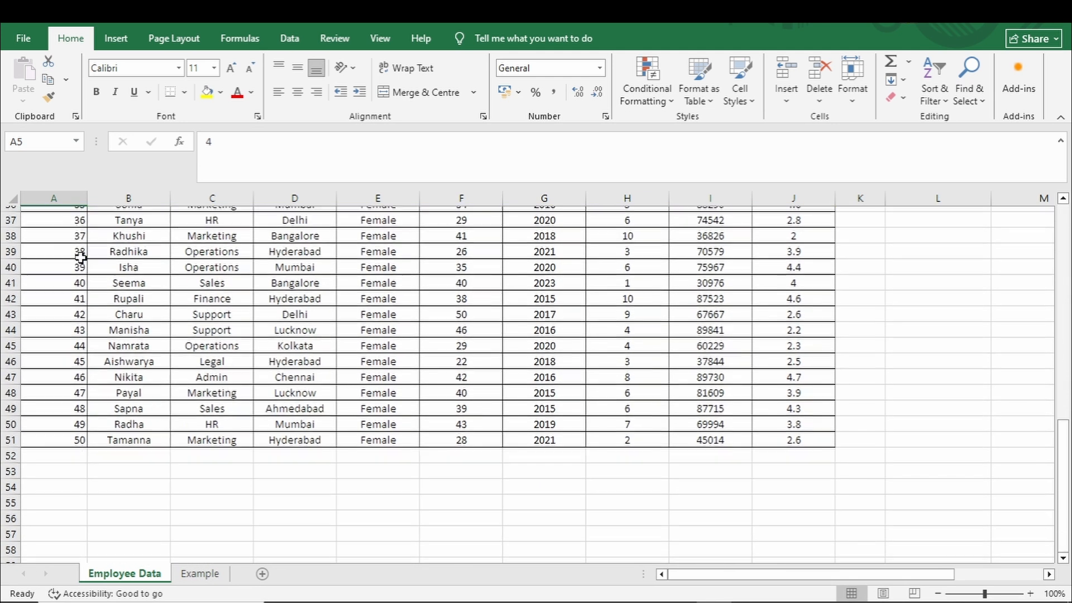
scroll(83, 257, up, 12)
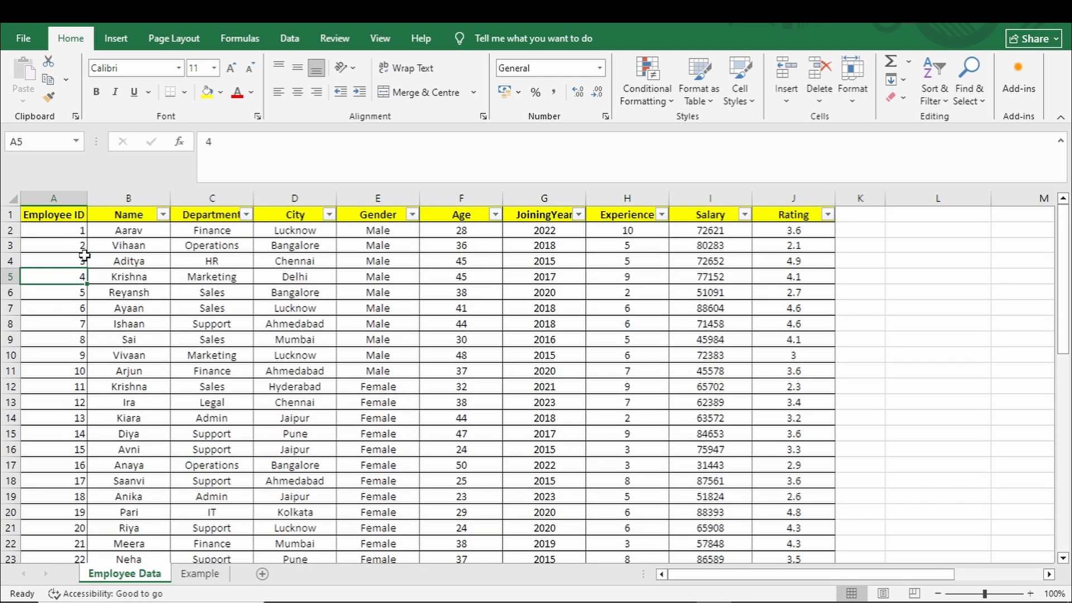
click(200, 573)
click(184, 278)
click(93, 231)
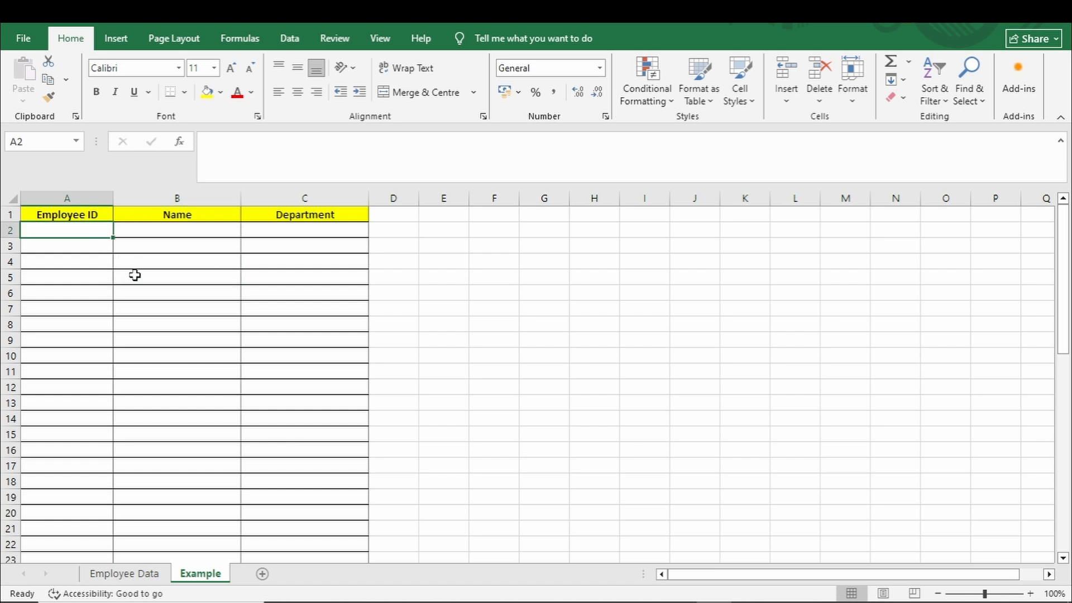
text(5)
click(165, 286)
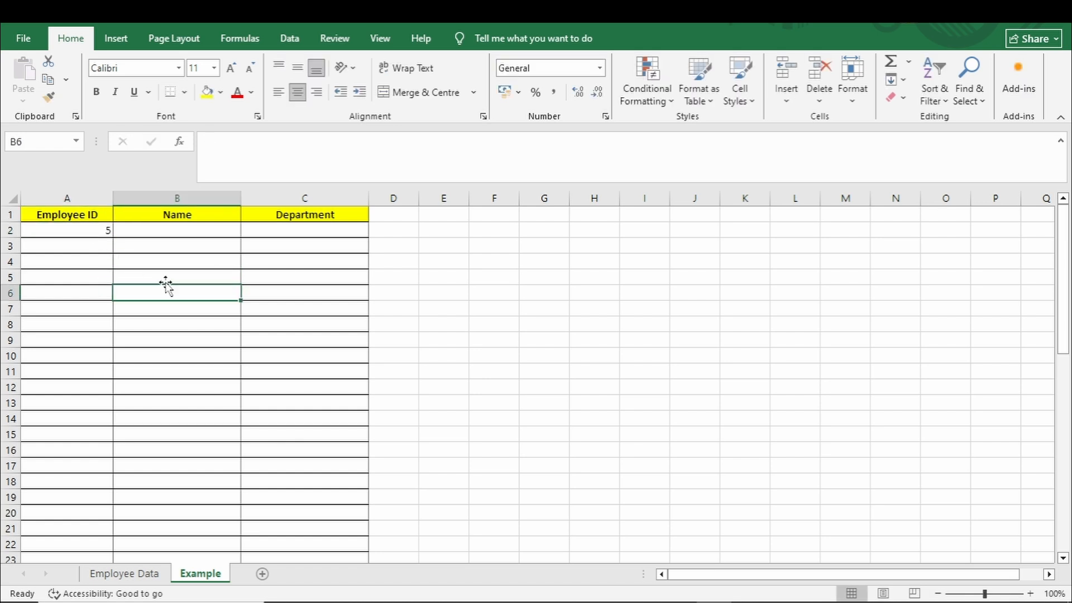
Enter =VLOOKUP(A2,'Employee Data'!A1:J51,2,0) in B2 of the Example sheet to look up the employee's name
click(168, 230)
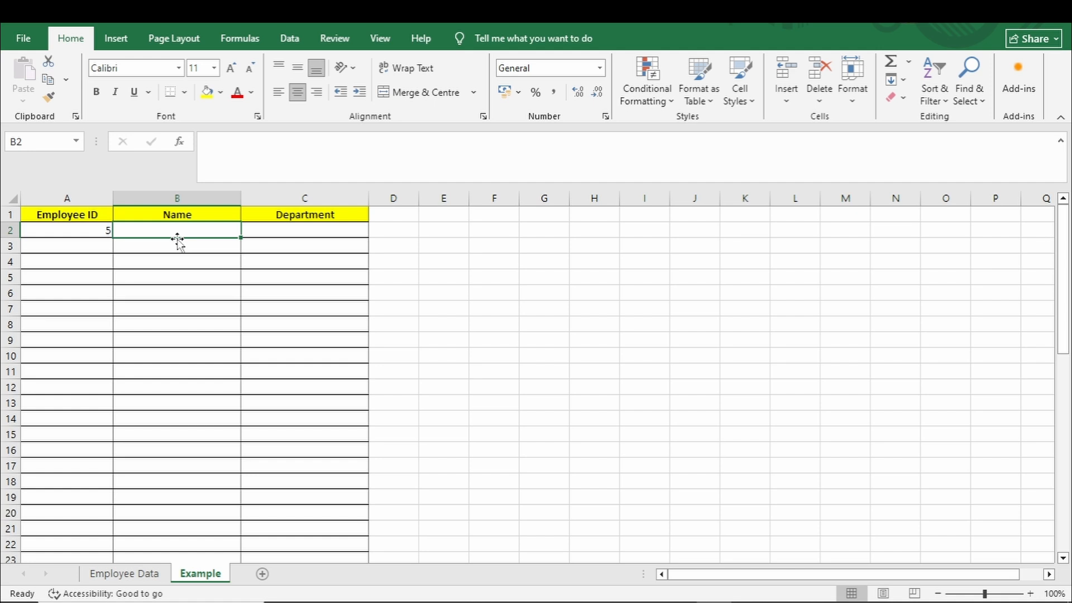
text(=vloo)
key(Tab)
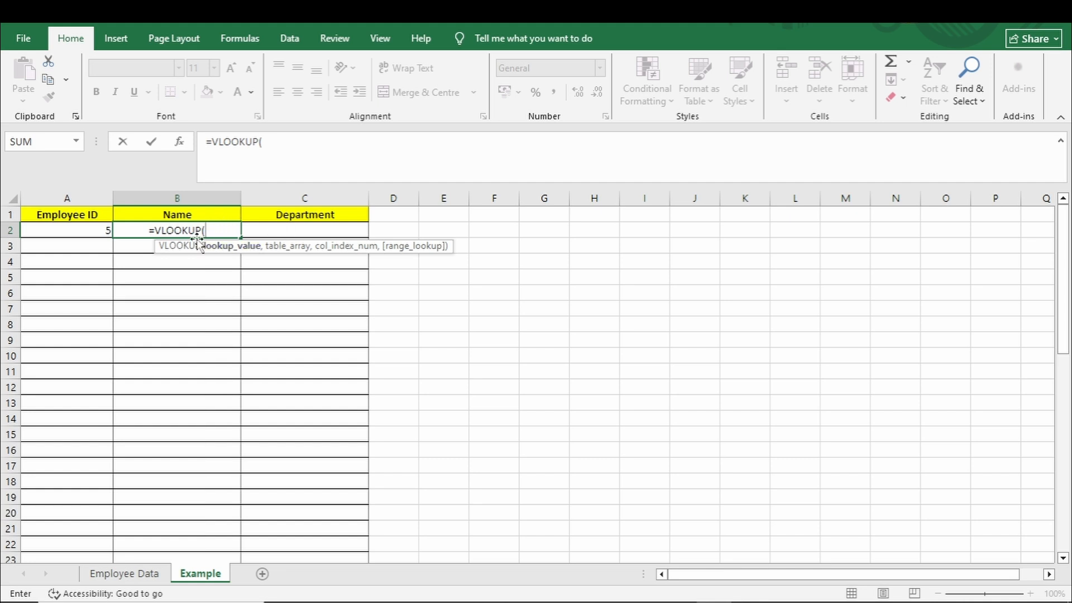
click(104, 235)
text(,)
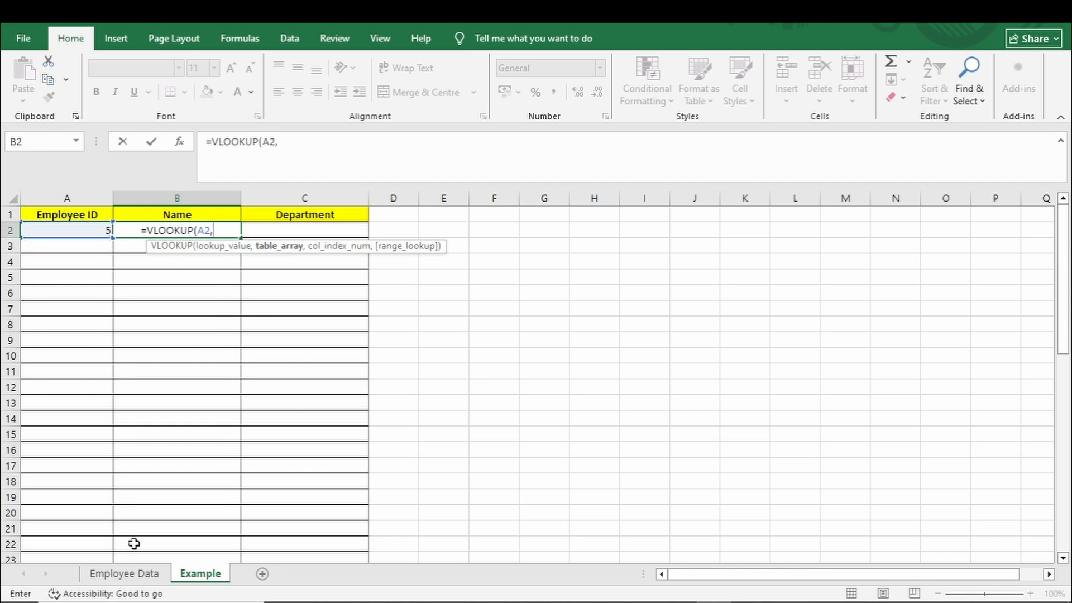
click(137, 575)
drag(56, 214, 761, 359)
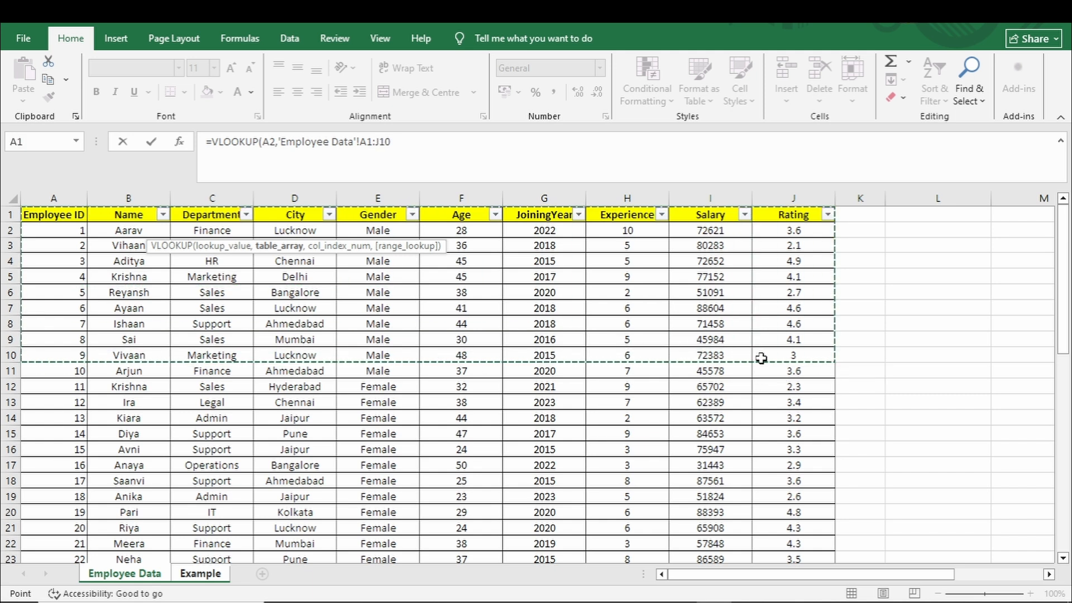
key(ctrl+shift+Down)
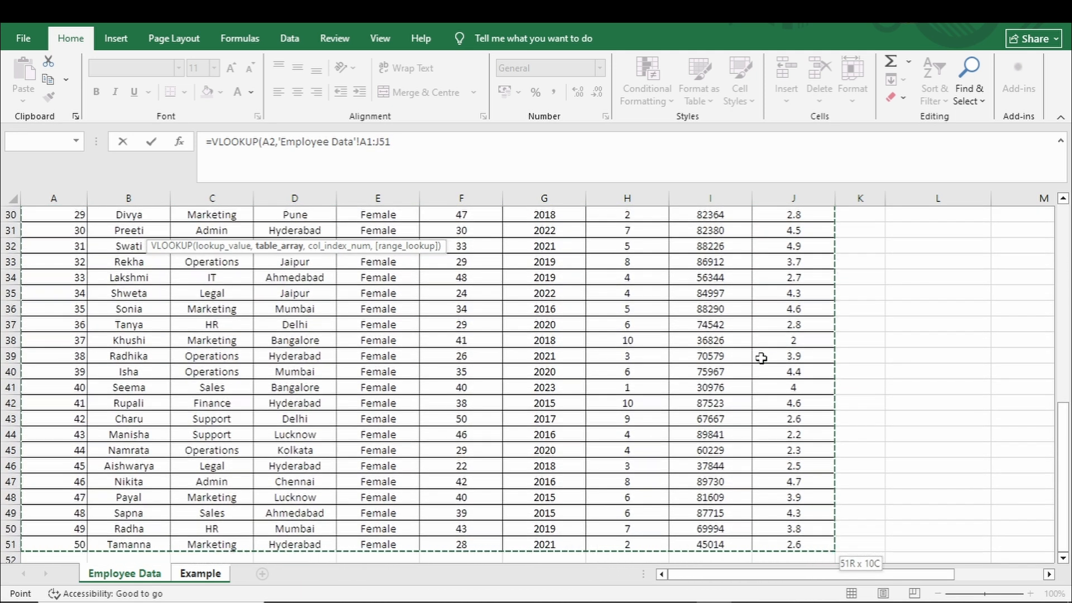
text(,)
text(2,0))
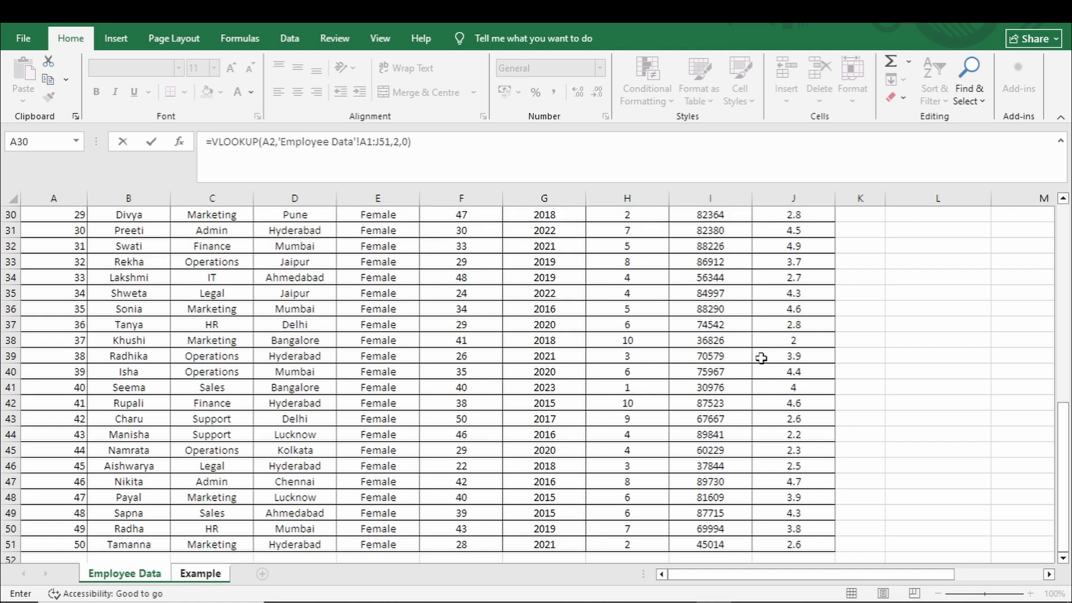
key(Return)
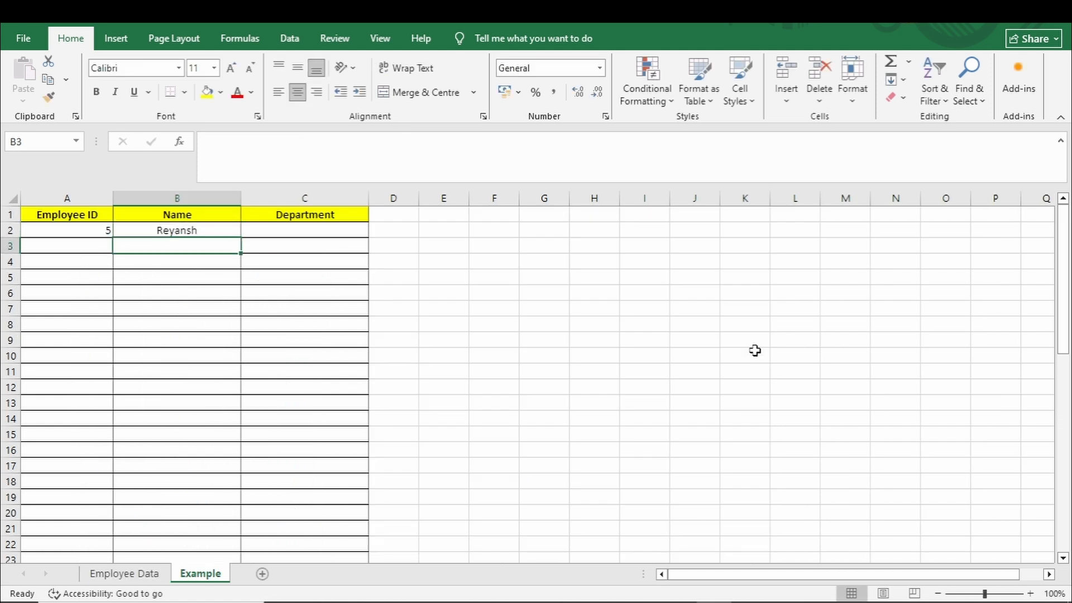
Clear the leftover name and department entries in B51:C51 on the Example sheet
click(152, 232)
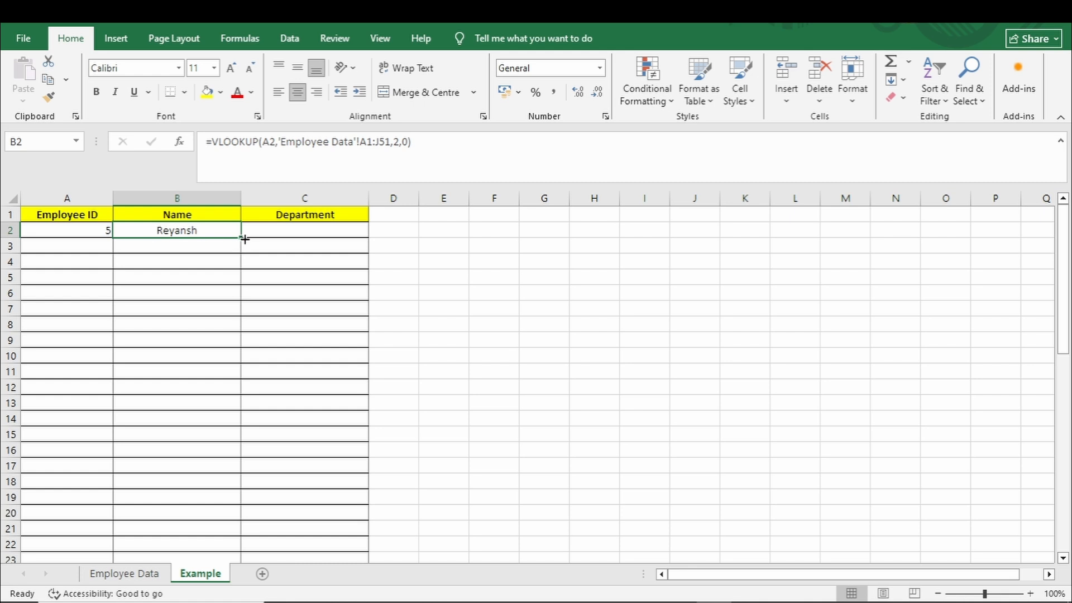
drag(178, 249, 160, 482)
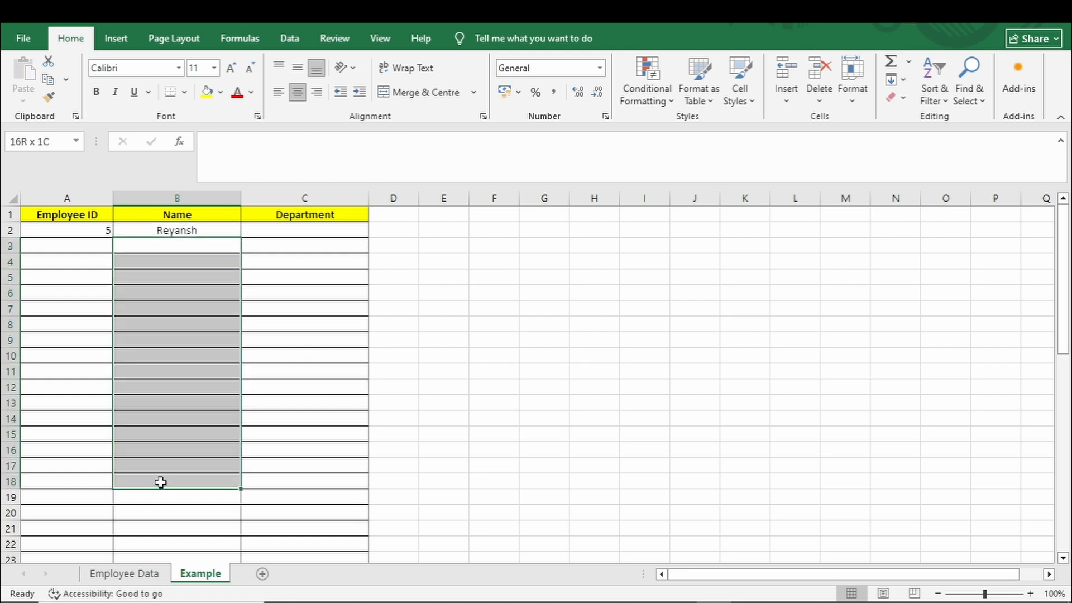
scroll(162, 468, down, 11)
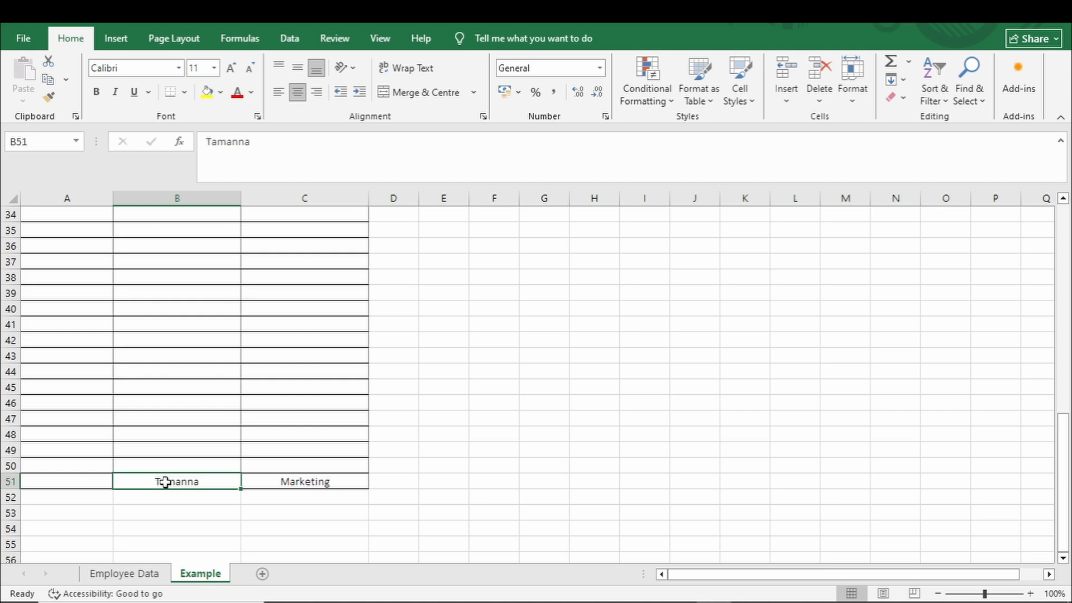
drag(165, 481, 257, 484)
key(Delete)
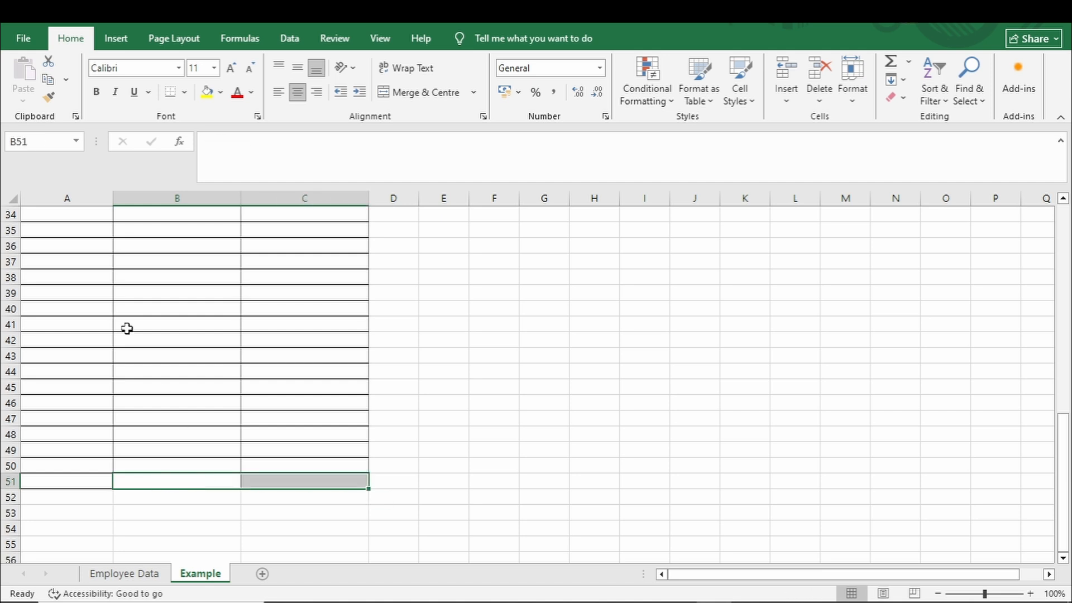
Copy the VLOOKUP formula from B2 and paste it into B3:B51
scroll(127, 328, up, 11)
click(172, 233)
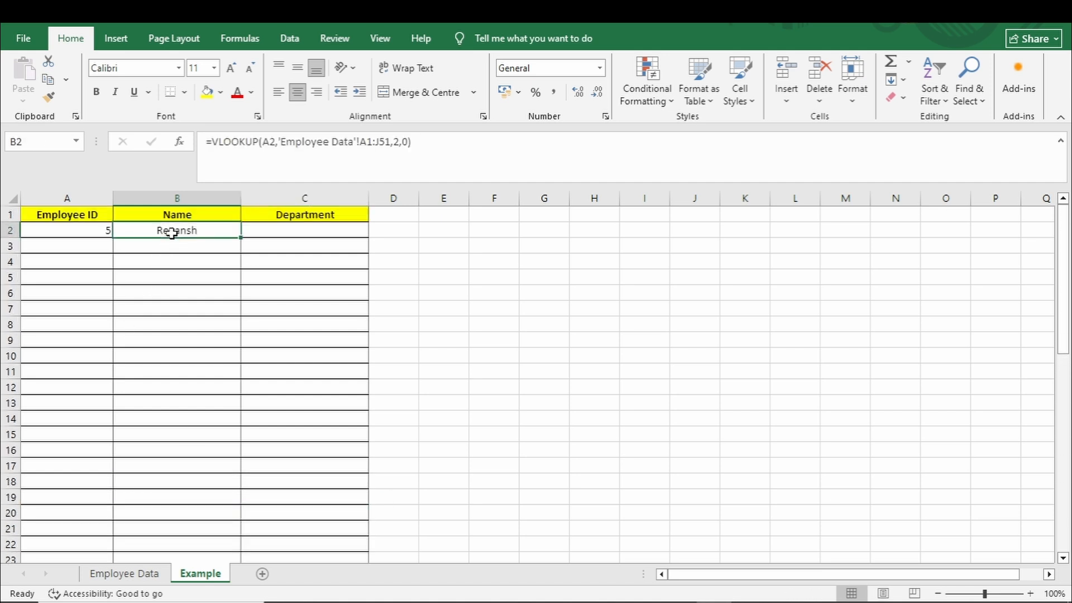
key(ctrl+c)
drag(174, 251, 170, 501)
key(ctrl+v)
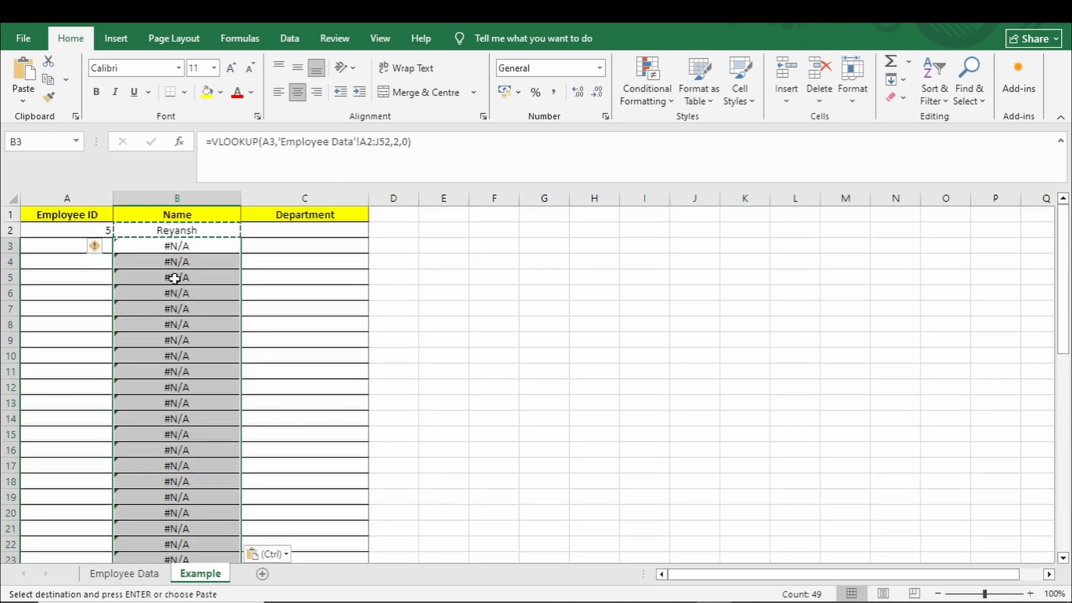
Fill the VLOOKUP formula from B2 down the Name column through B51
click(232, 230)
drag(241, 238, 235, 522)
scroll(222, 503, up, 10)
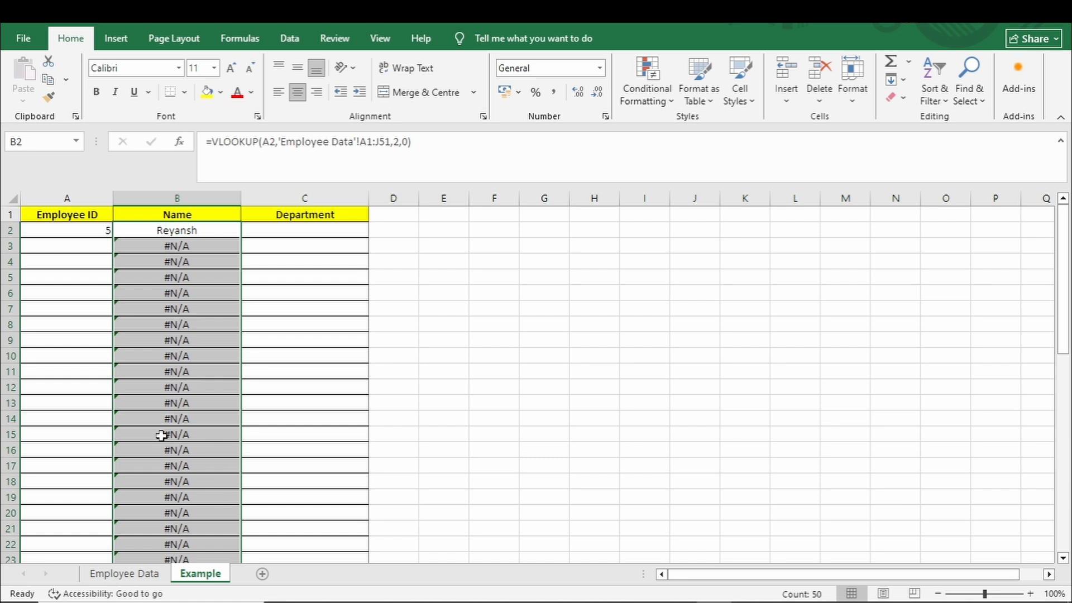
Enter 6 under Employee ID in A3 and check the references in the copied VLOOKUP formula in B3
click(80, 259)
click(90, 244)
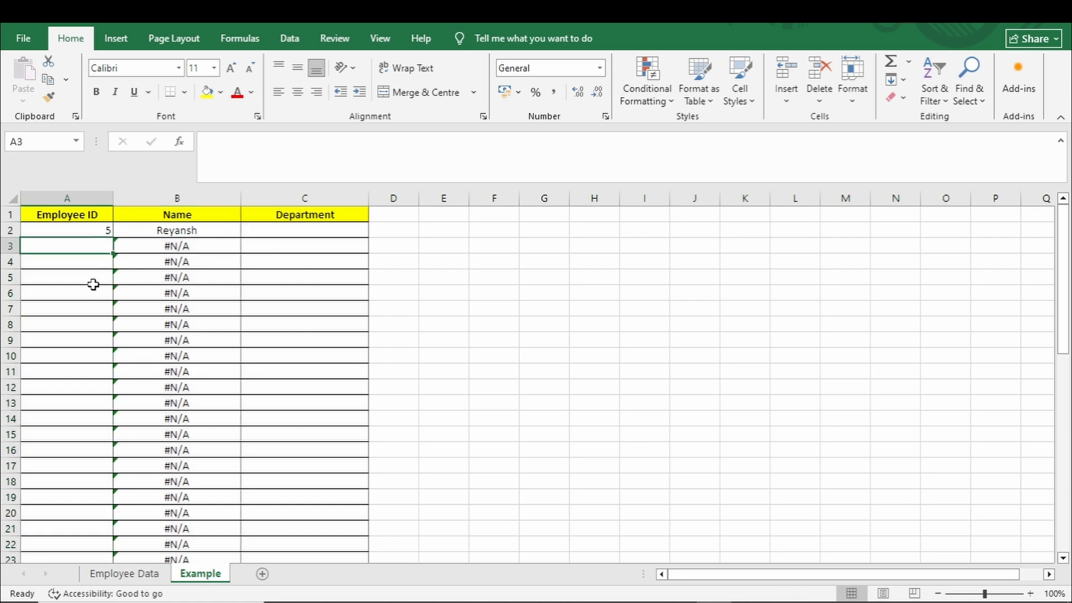
text(6)
key(Return)
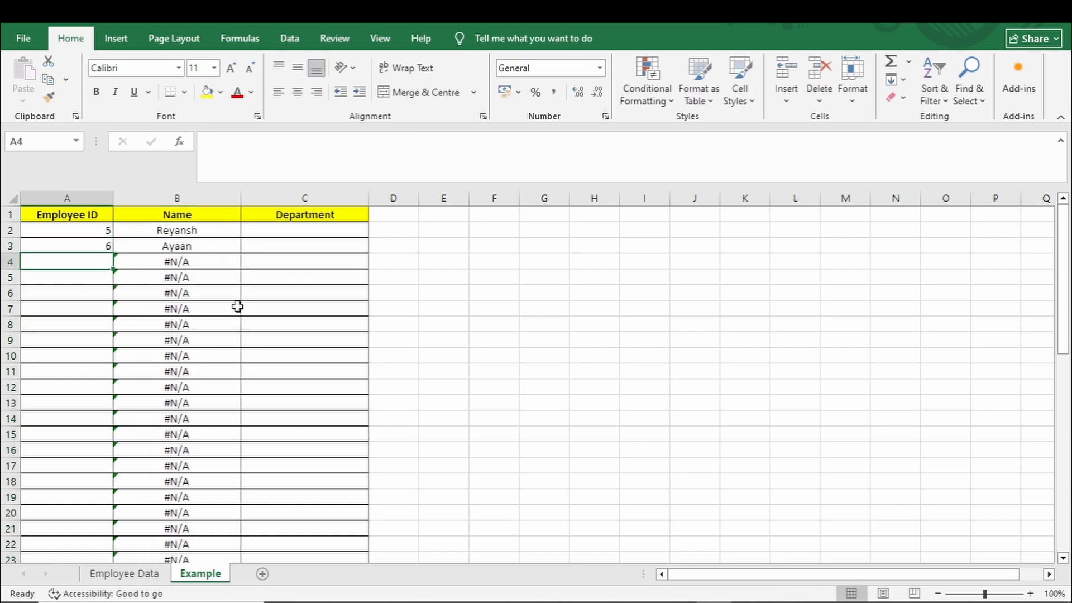
click(280, 276)
click(190, 246)
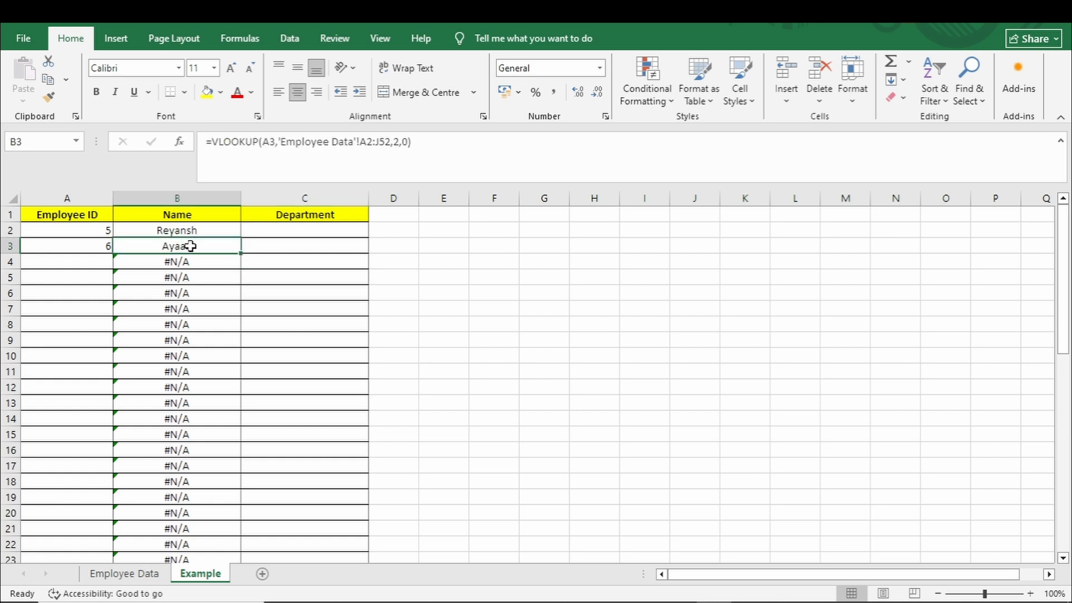
Enter 1 under Employee ID in A4 and check the lookup result in B4
click(81, 265)
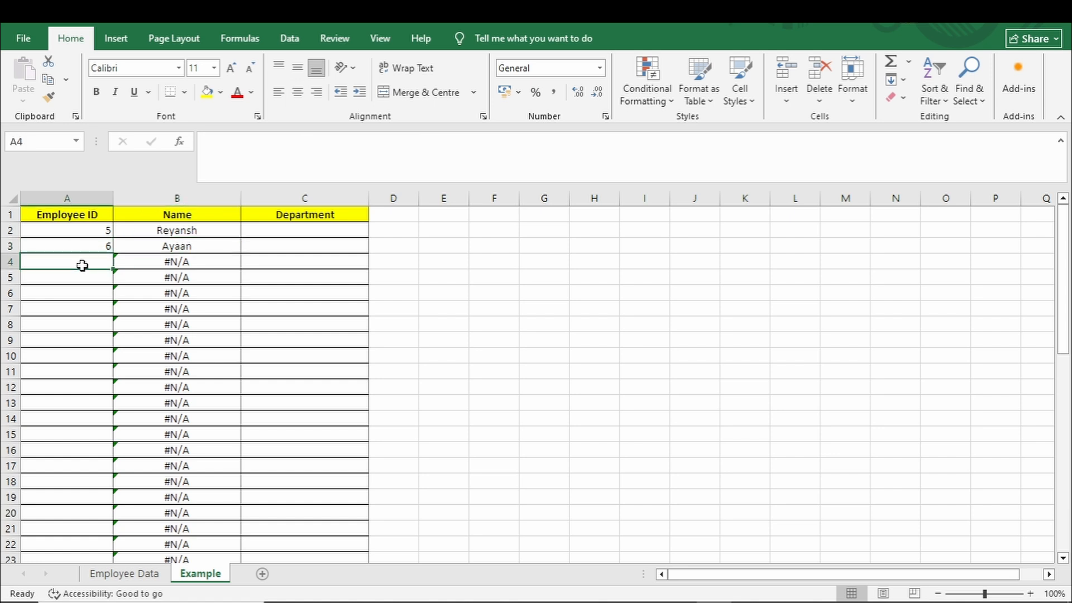
text(1)
key(Return)
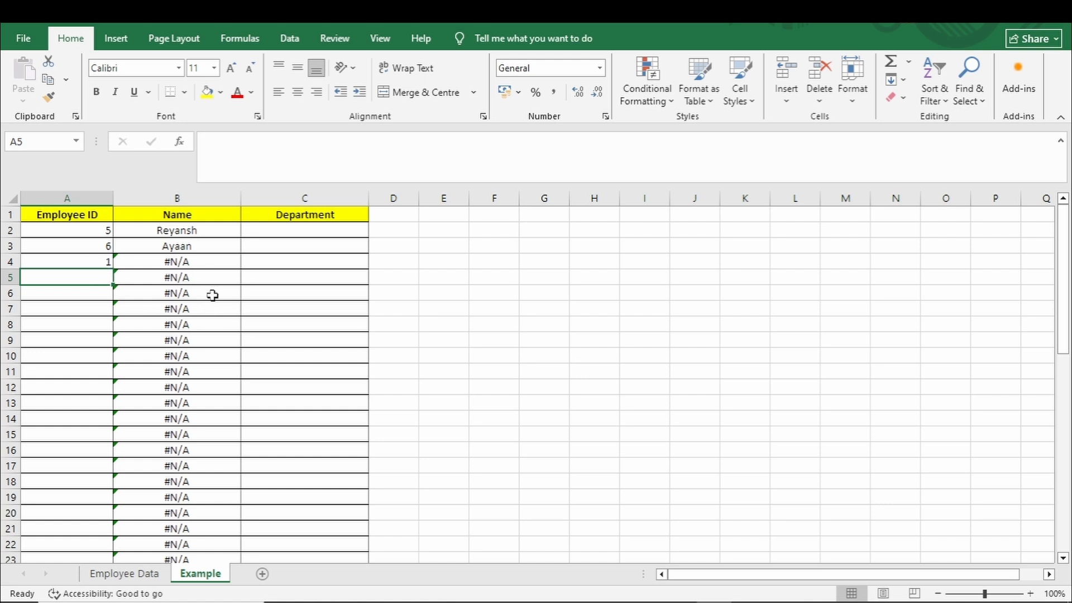
click(164, 263)
drag(105, 264, 165, 263)
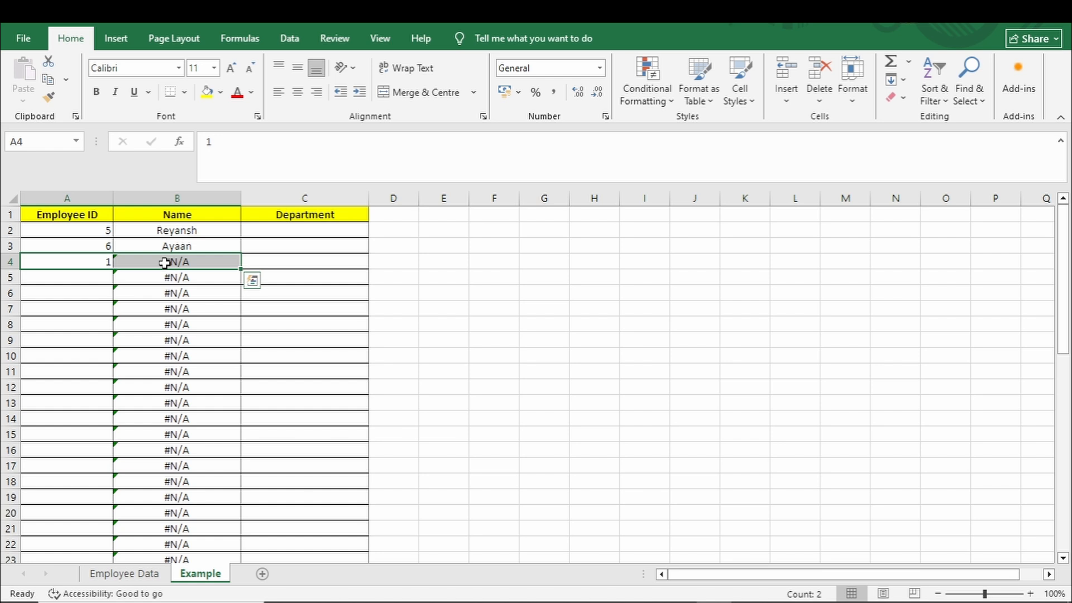
Review the lookup value and table range in the VLOOKUP formula in B2
click(192, 232)
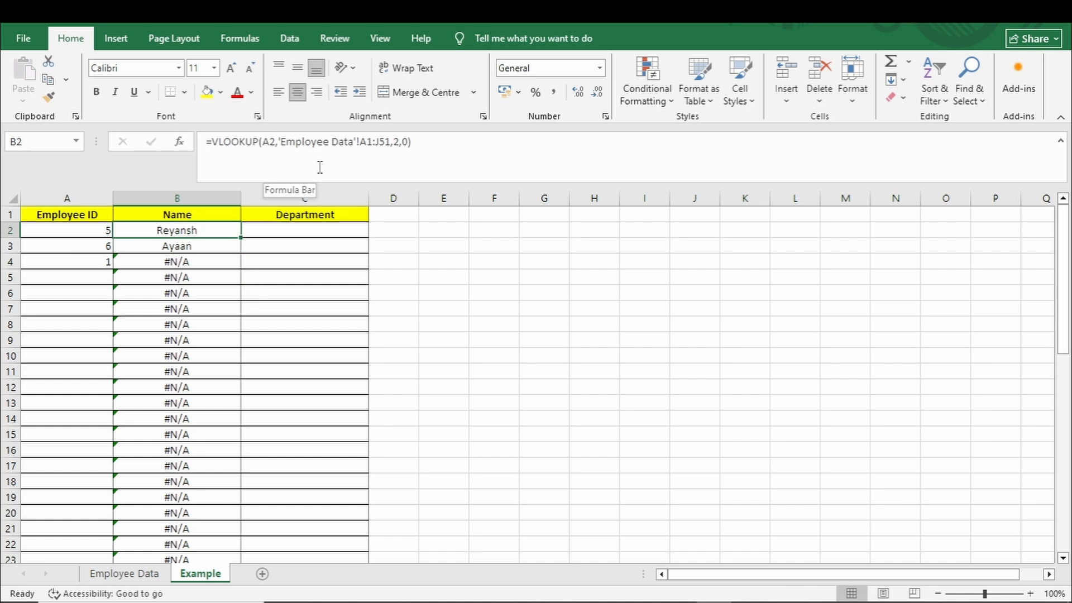
click(81, 227)
click(203, 226)
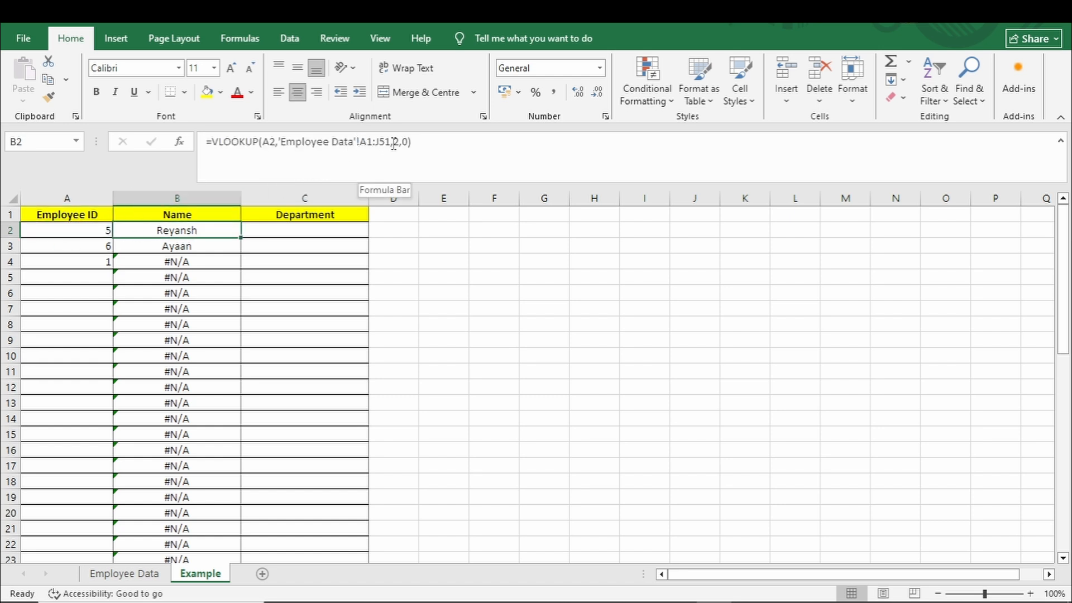
Trace the lookup table on the Employee Data sheet from A1 to its last row at J51
click(144, 575)
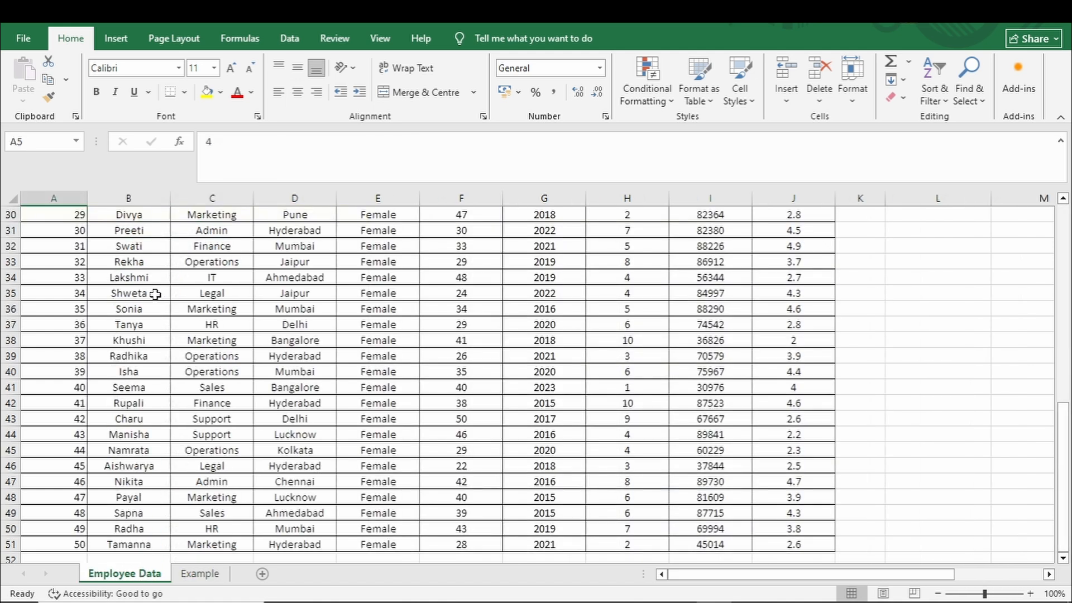
scroll(155, 295, up, 6)
click(43, 268)
key(ctrl+Up)
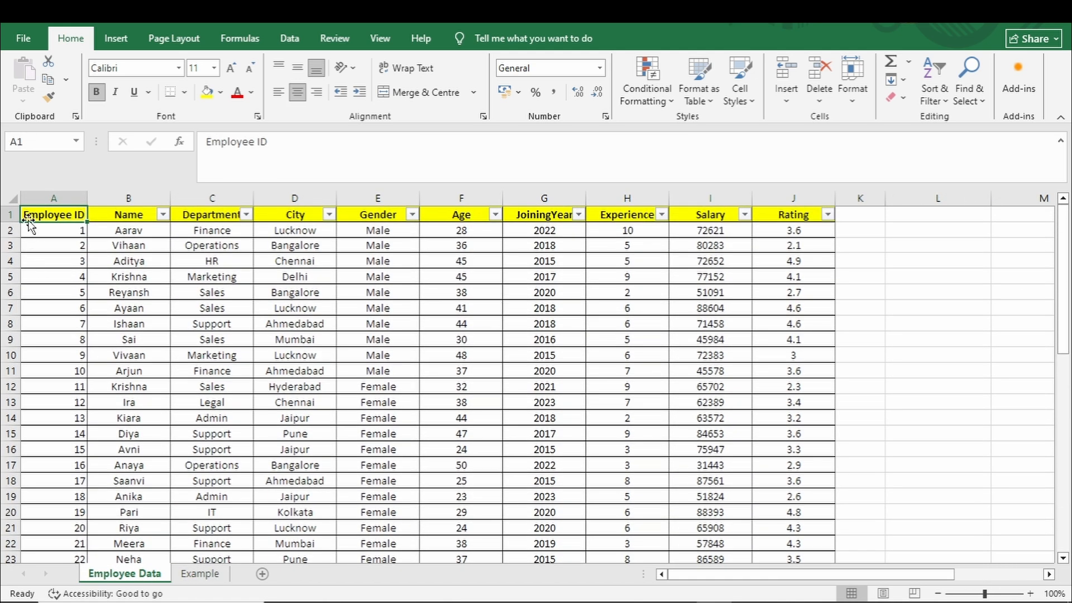
click(760, 402)
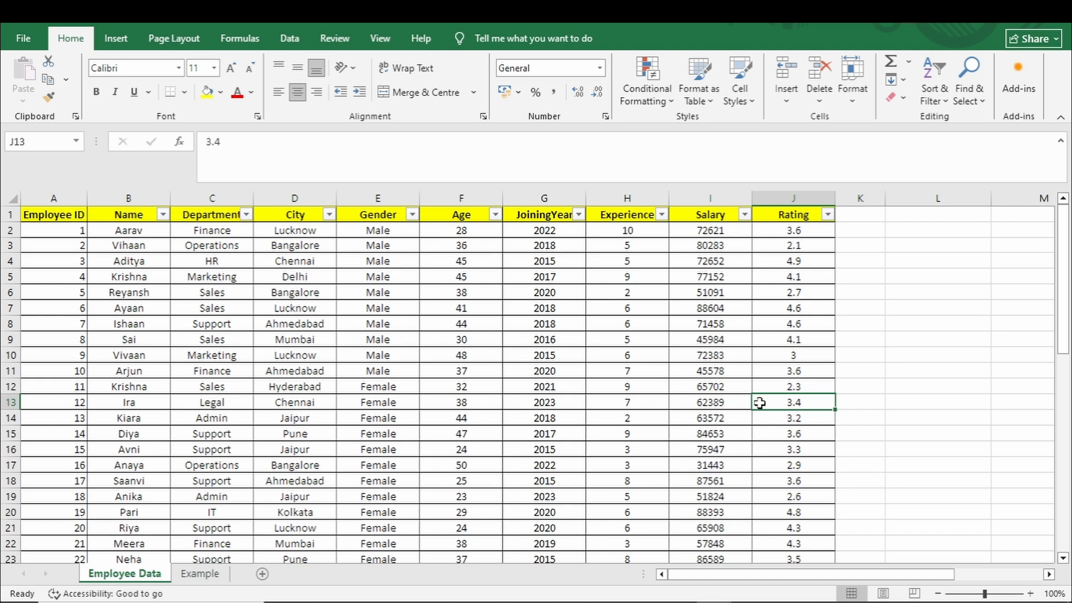
key(ctrl+Down)
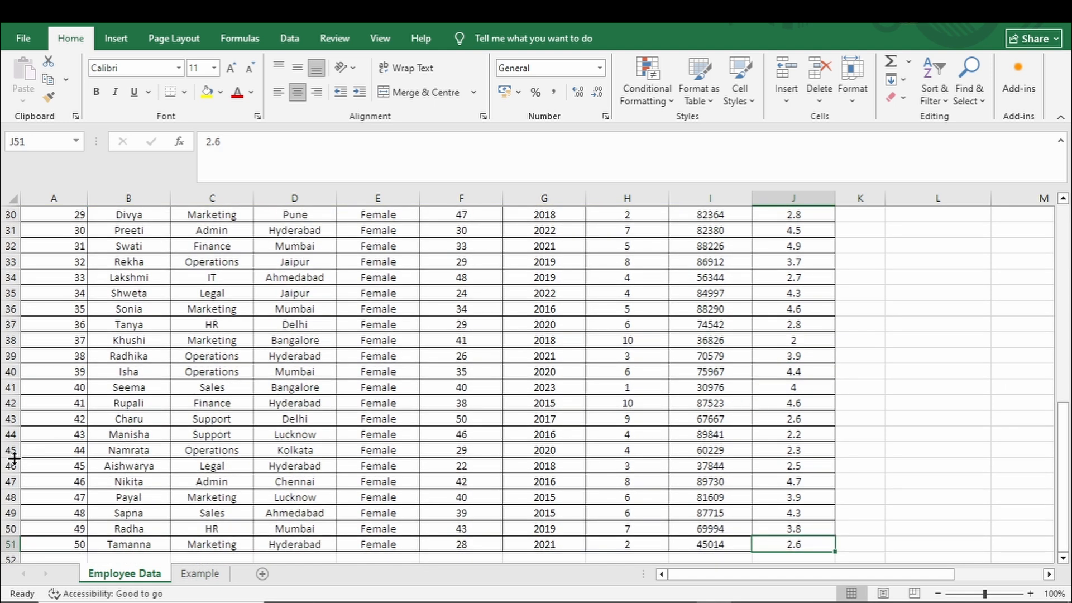
key(shift+space)
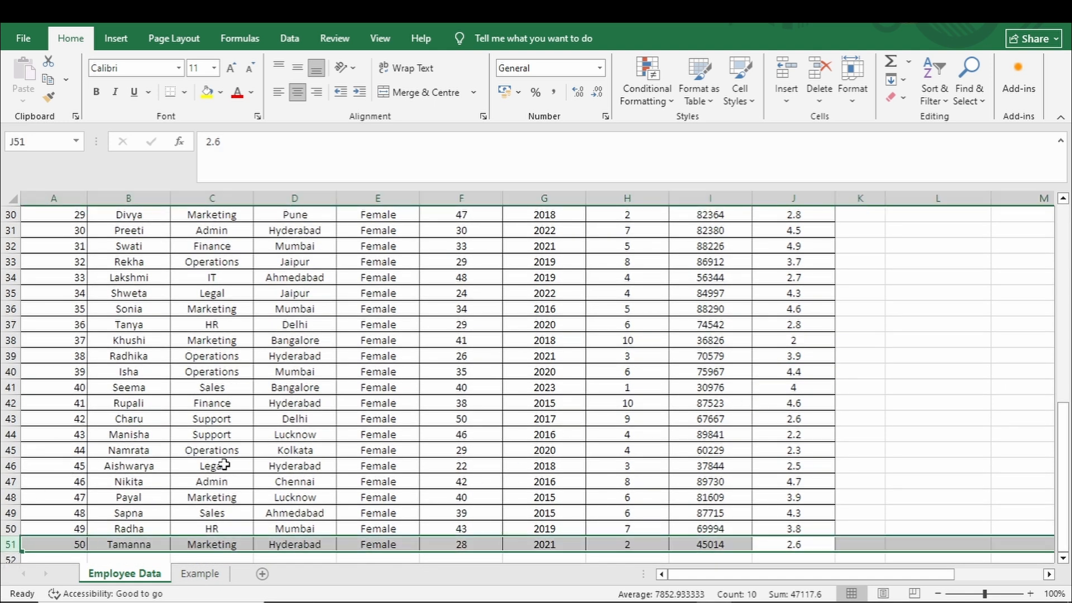
Return to the Example sheet and compare the references in the VLOOKUP formulas in B2 and B3
click(201, 572)
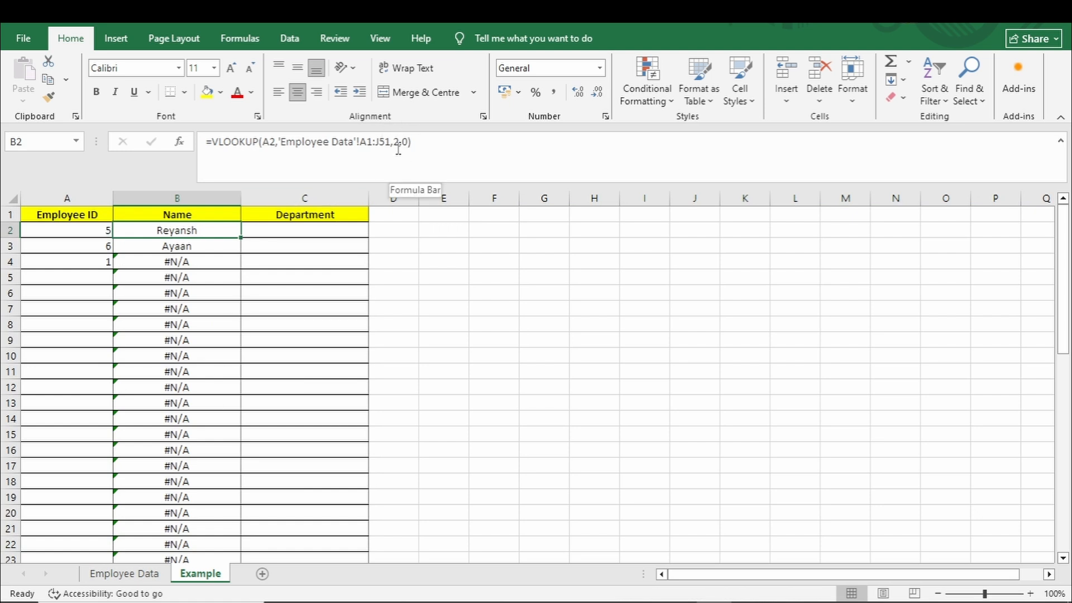
click(193, 244)
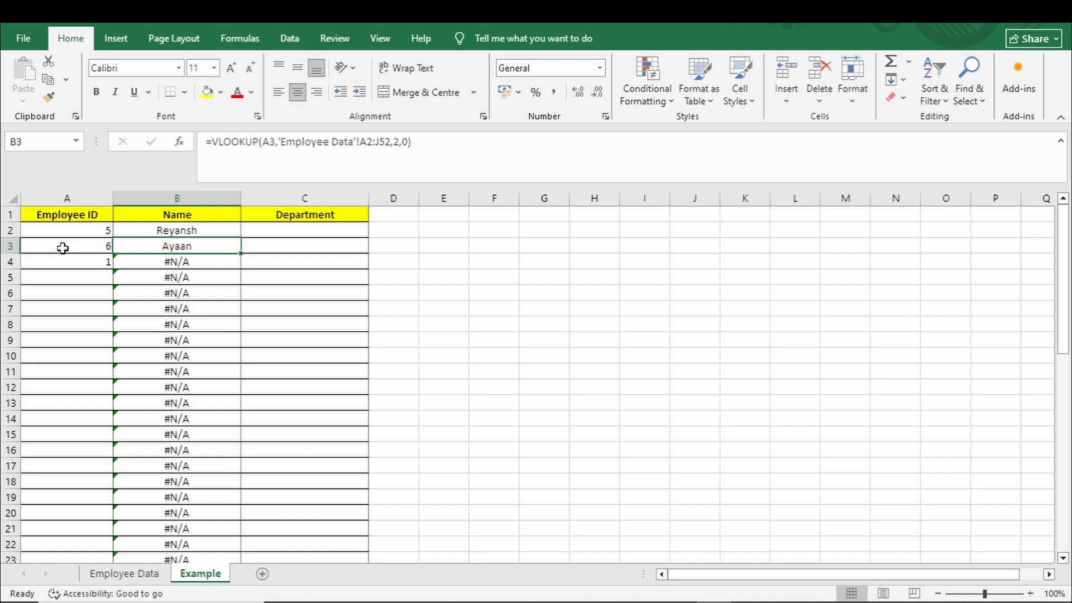
click(13, 246)
click(92, 247)
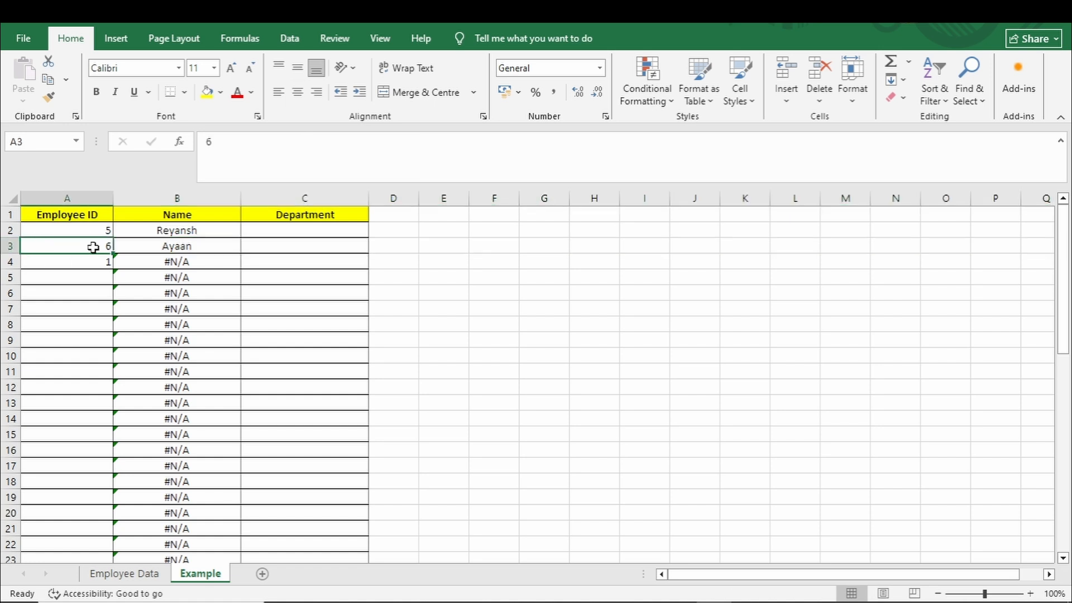
click(197, 248)
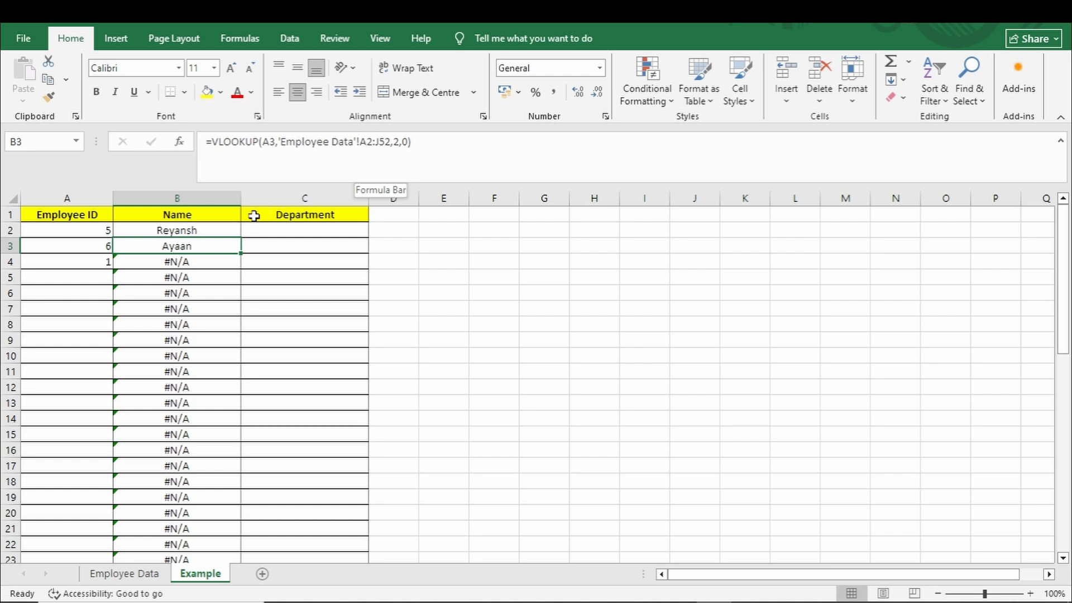
click(230, 229)
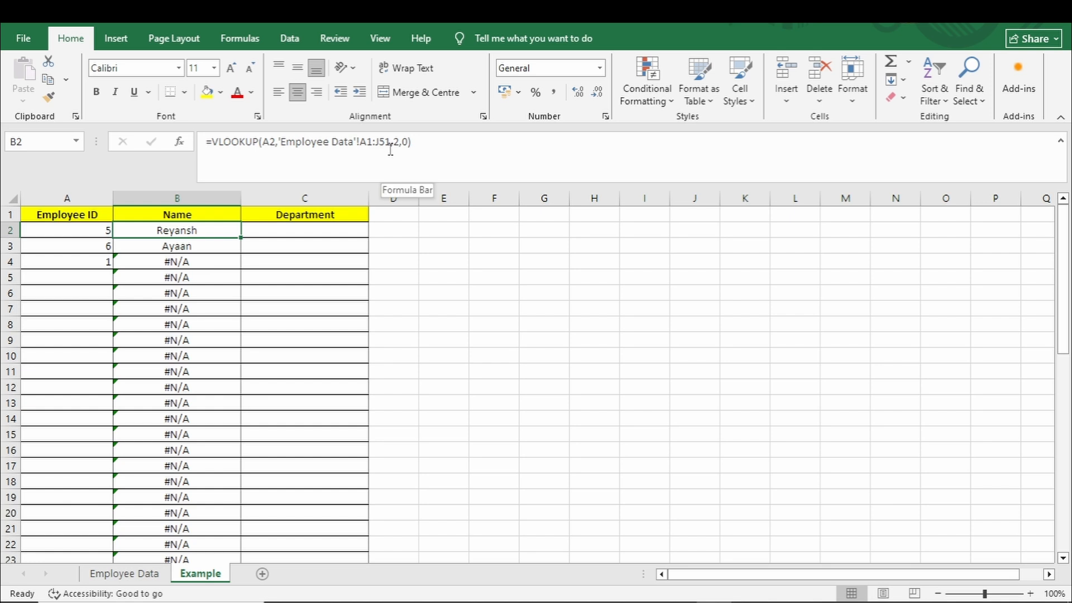
click(226, 247)
On the Employee Data sheet, start a VLOOKUP formula in L3 with K3 as the lookup value
click(124, 573)
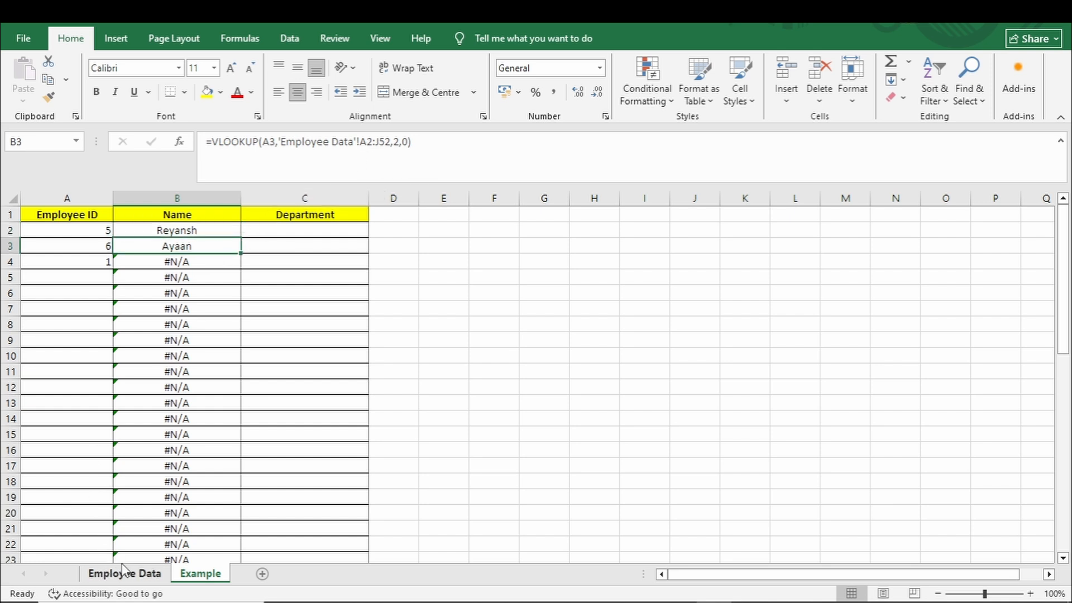
click(219, 260)
scroll(227, 271, up, 1)
scroll(227, 271, up, 9)
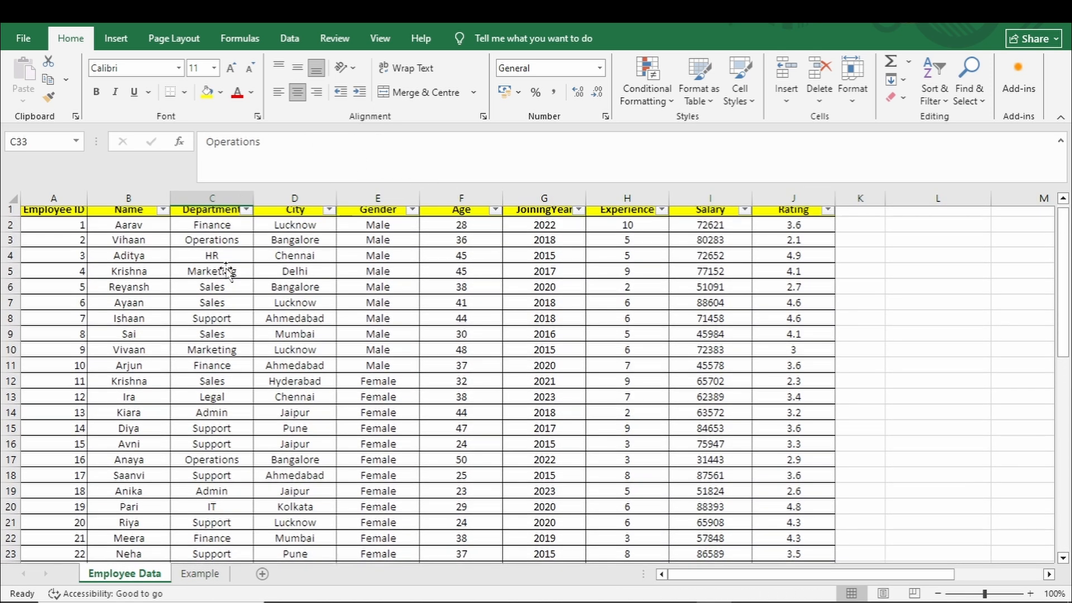
click(905, 246)
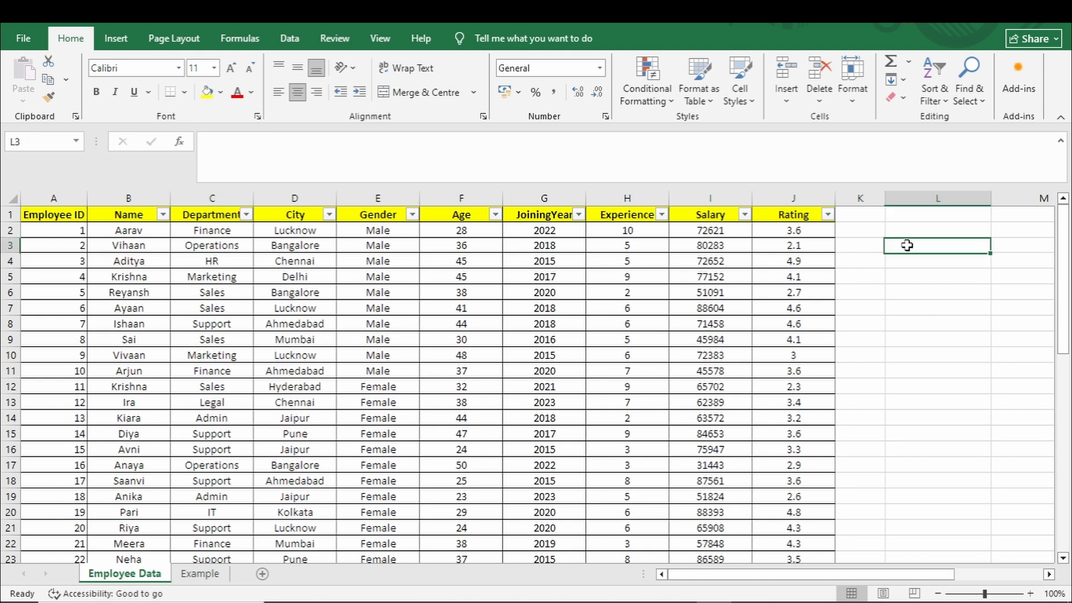
text(=)
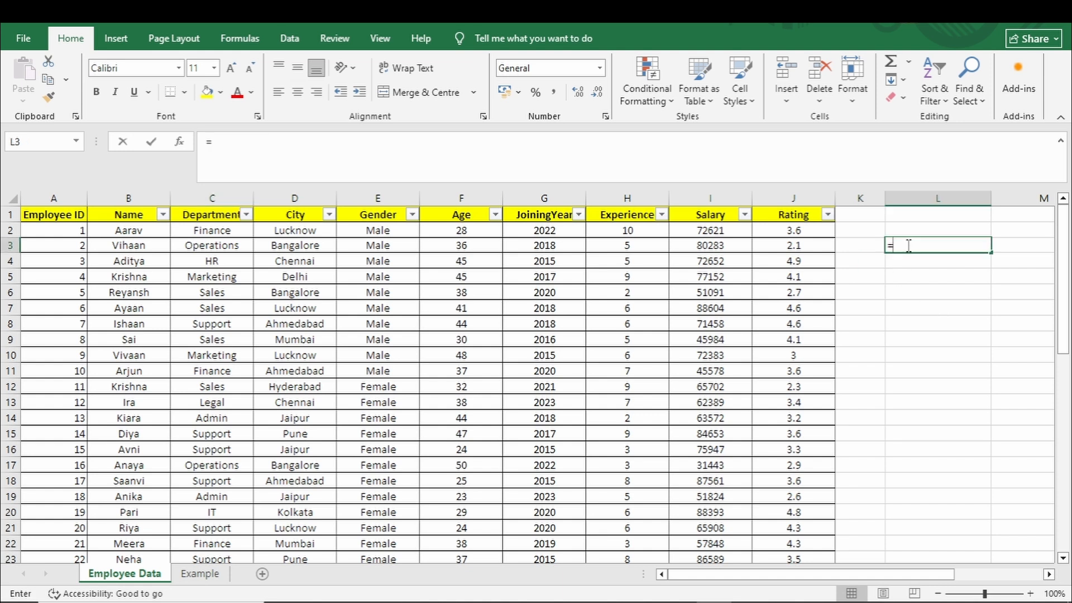
text(vlo)
key(Tab)
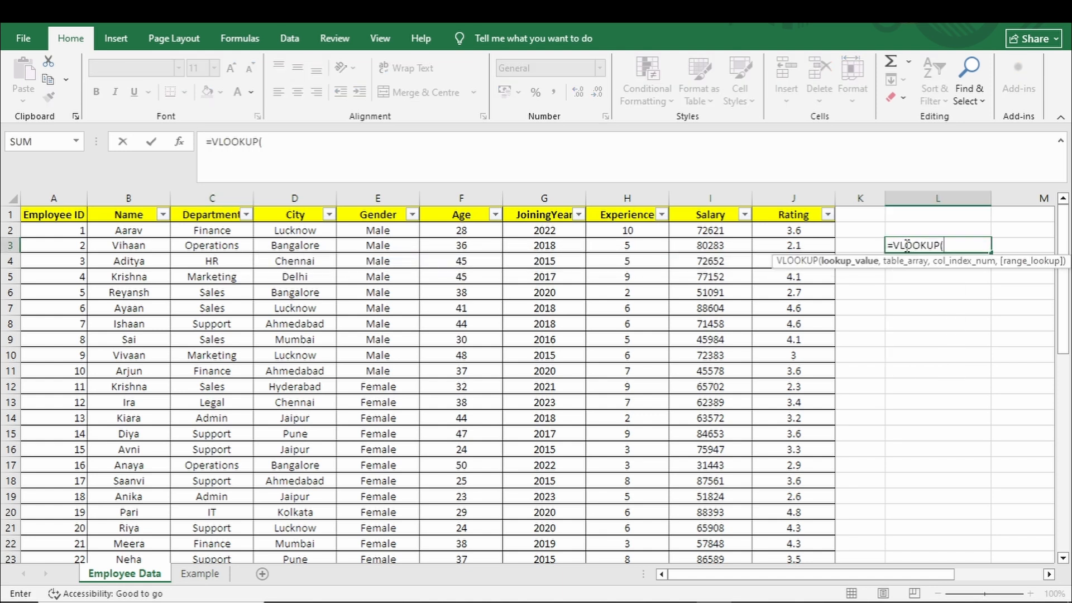
click(864, 246)
text(,)
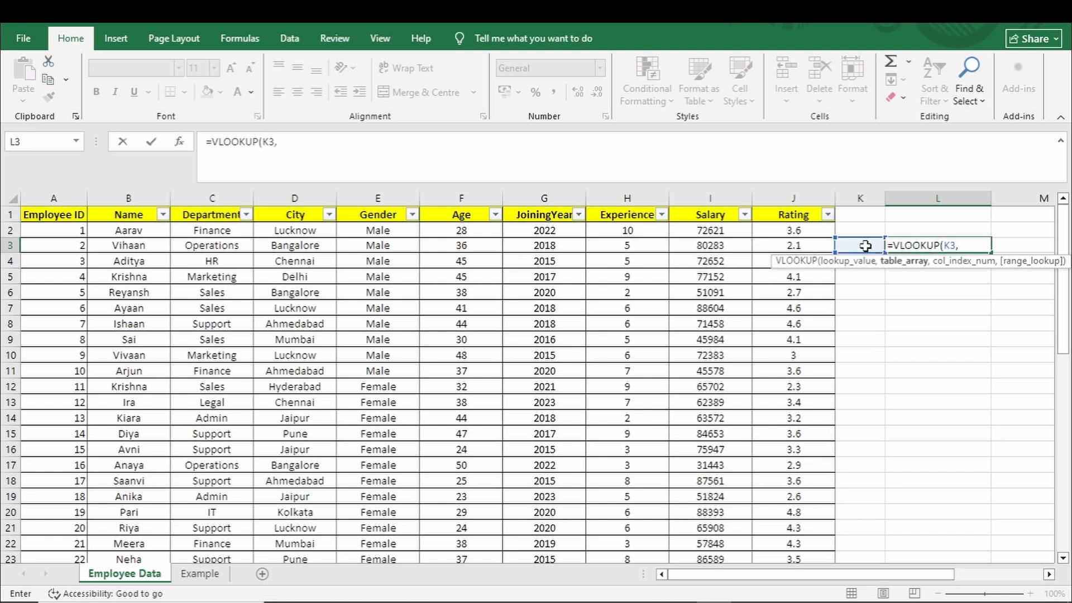
Complete the L3 VLOOKUP with table range A1:J51, column index 2 and range lookup 0
drag(61, 213, 853, 363)
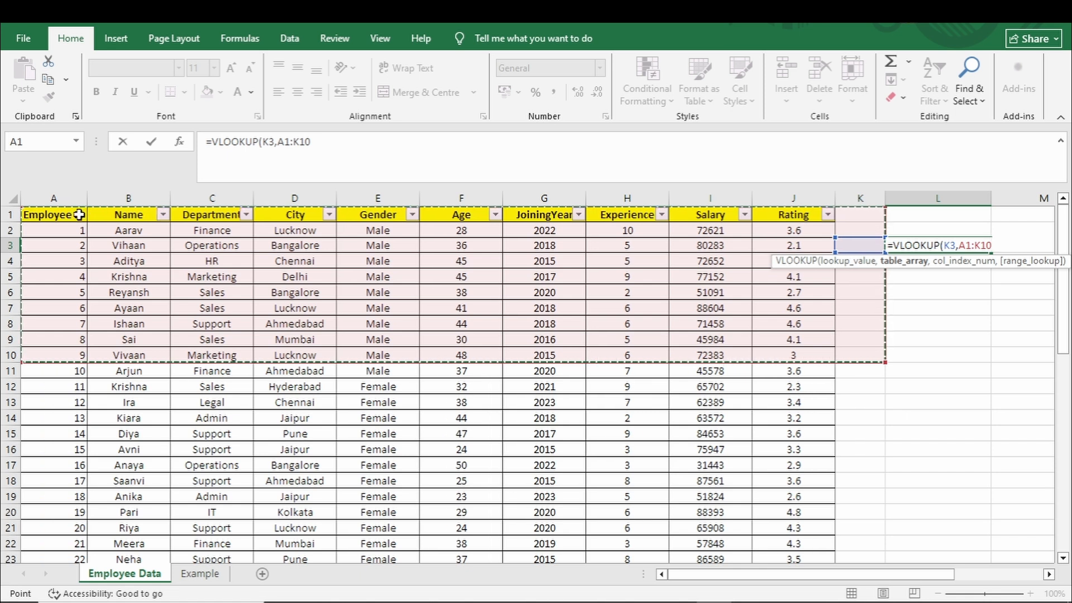
drag(79, 212, 794, 414)
scroll(792, 411, down, 10)
text(,2,)
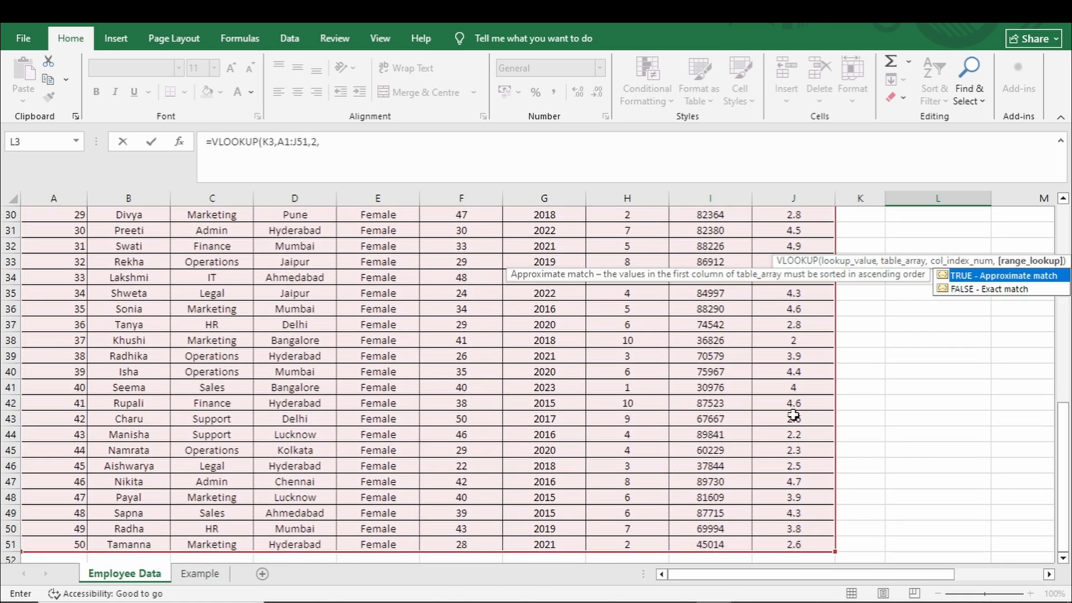
text(0)
key(Return)
Enter 5 in K3 as the employee ID for the L3 lookup
scroll(926, 347, up, 2)
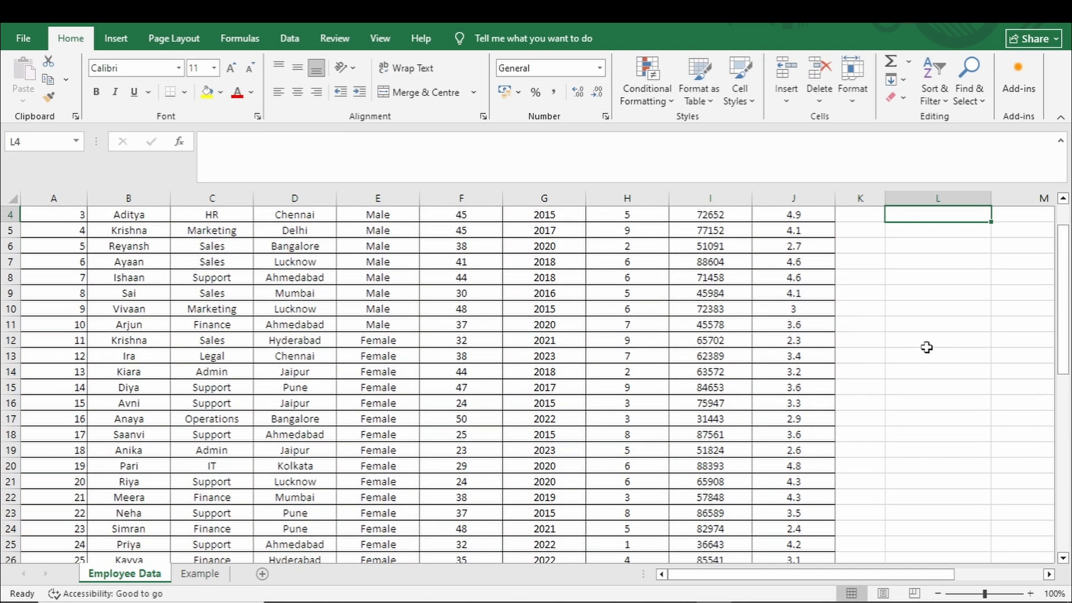
click(874, 244)
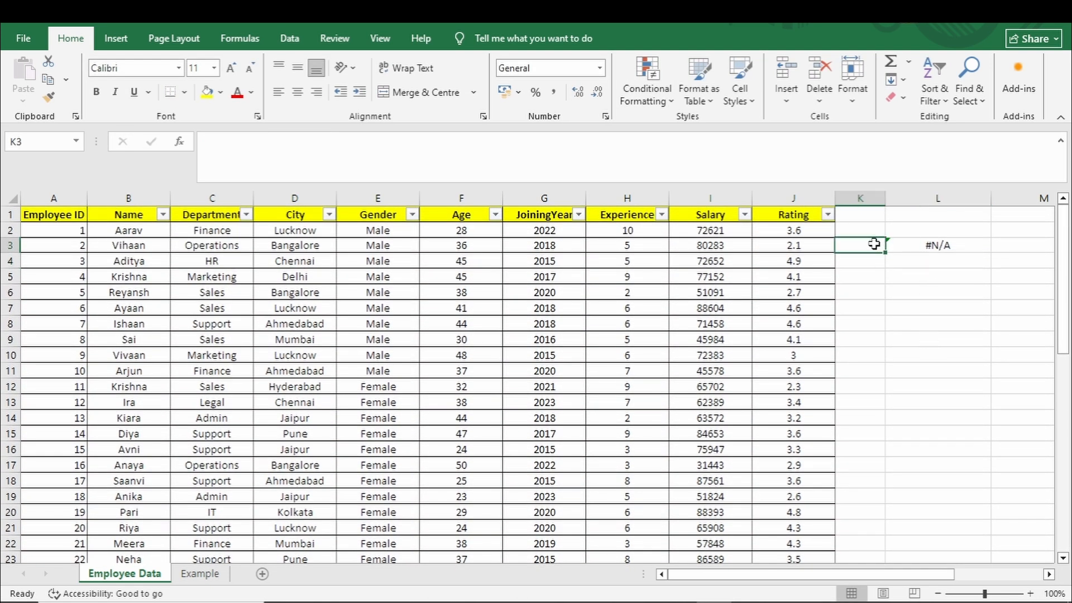
text(5)
key(Return)
click(897, 273)
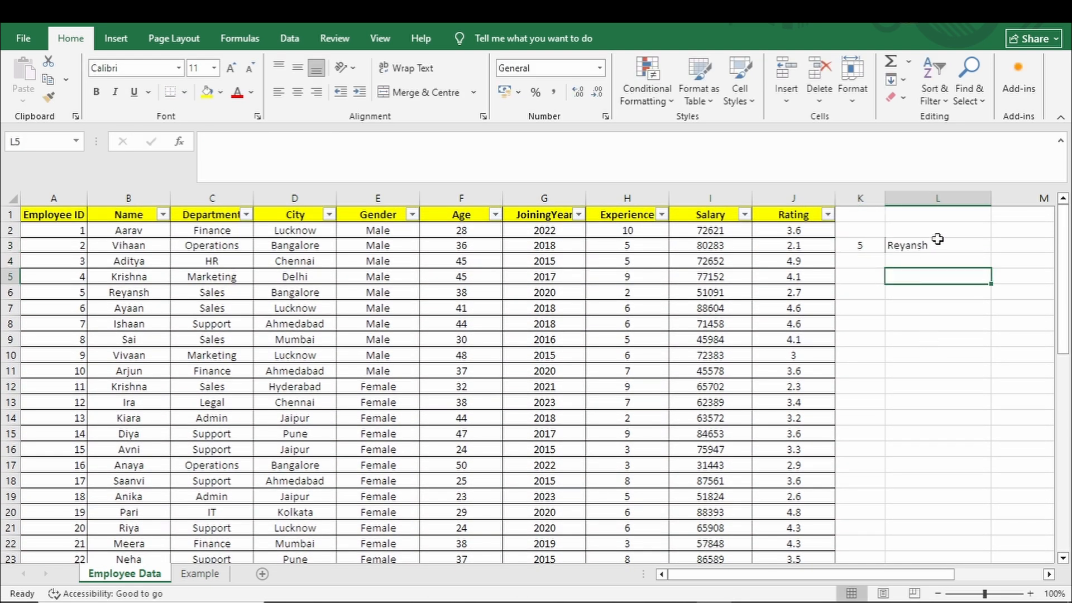
Fill the VLOOKUP formula from L3 down to L4
click(940, 243)
drag(988, 254, 989, 269)
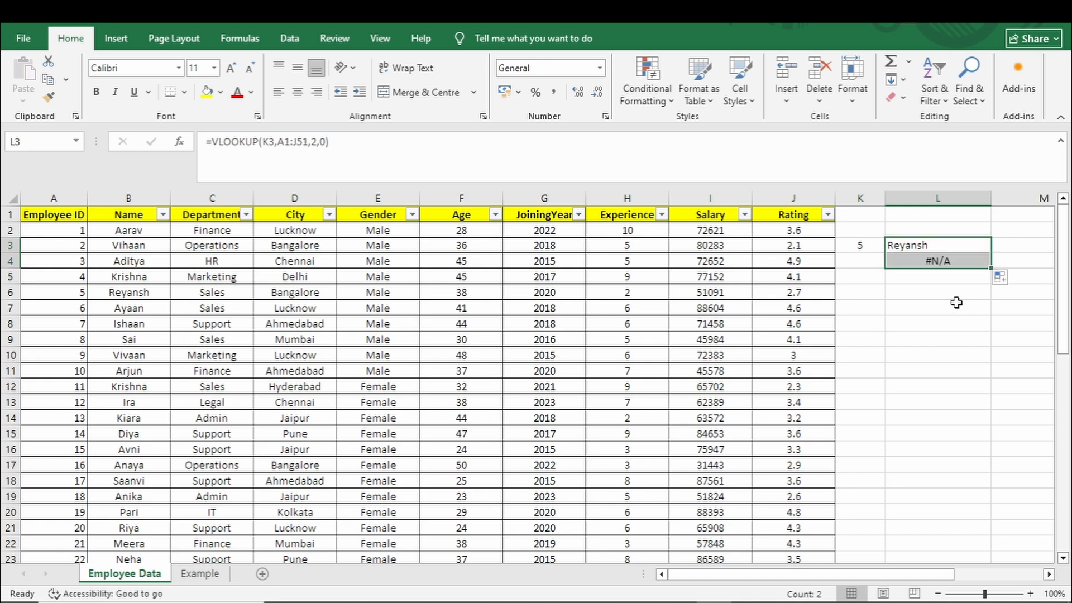
click(956, 302)
click(867, 262)
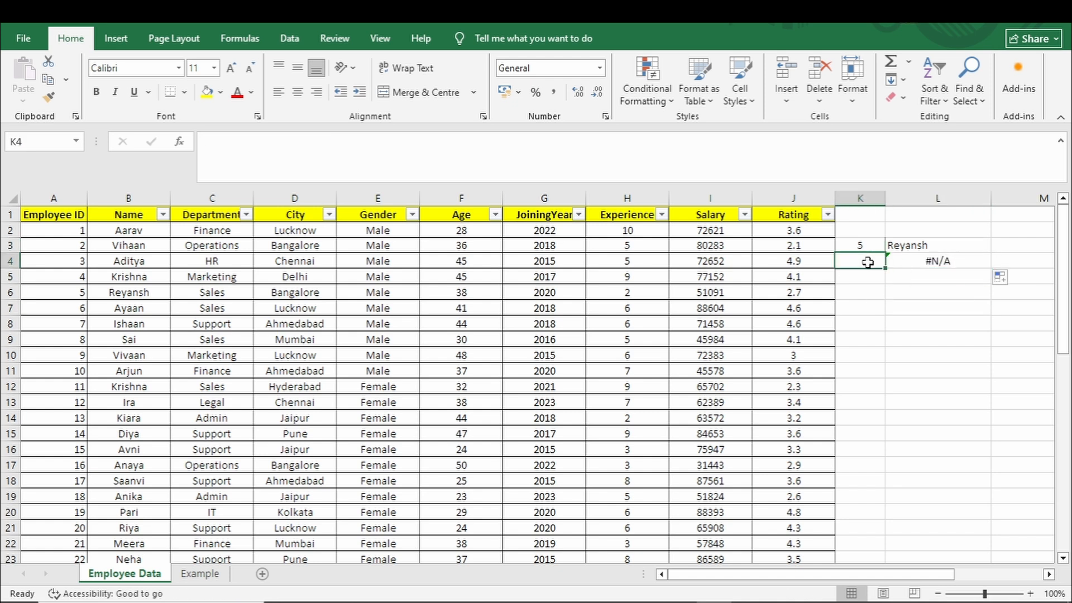
Open the L3 formula for editing and examine its highlighted table range from first to last row
click(894, 247)
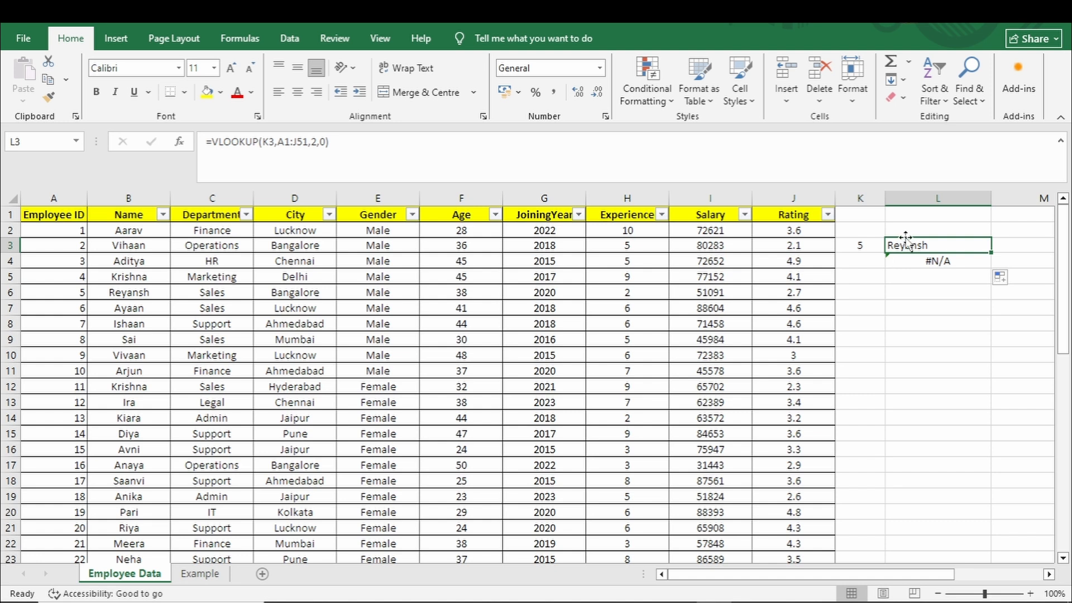
key(F2)
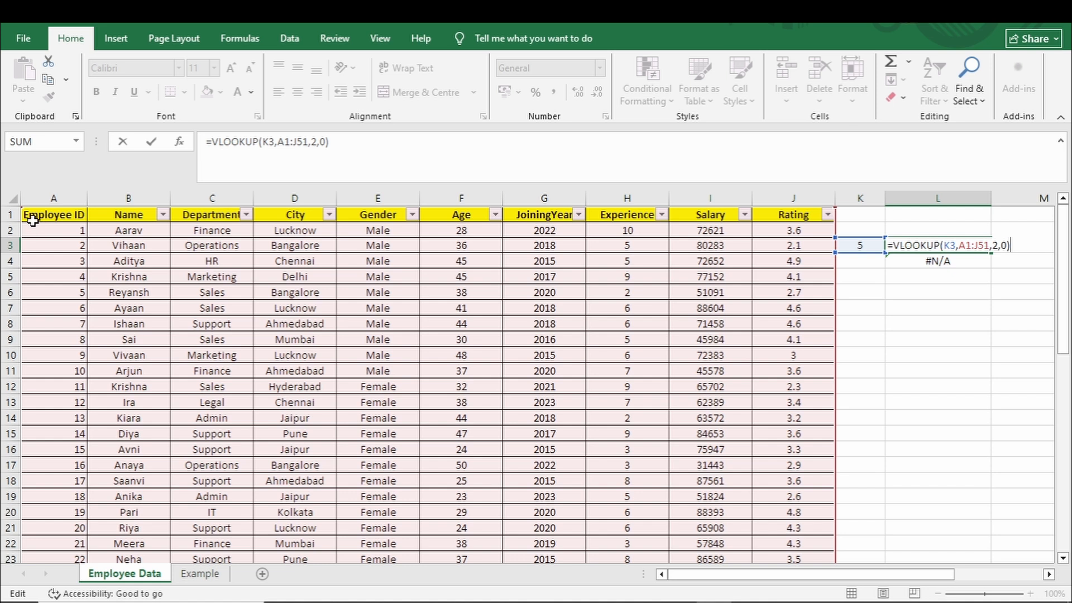
scroll(594, 344, down, 6)
scroll(594, 344, down, 9)
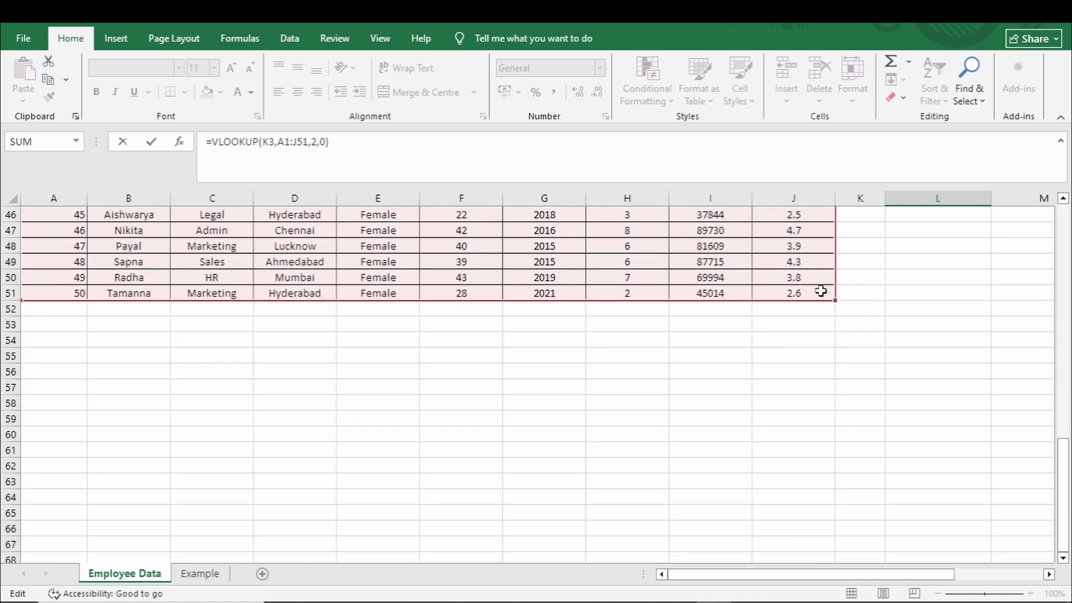
scroll(820, 289, up, 15)
key(Return)
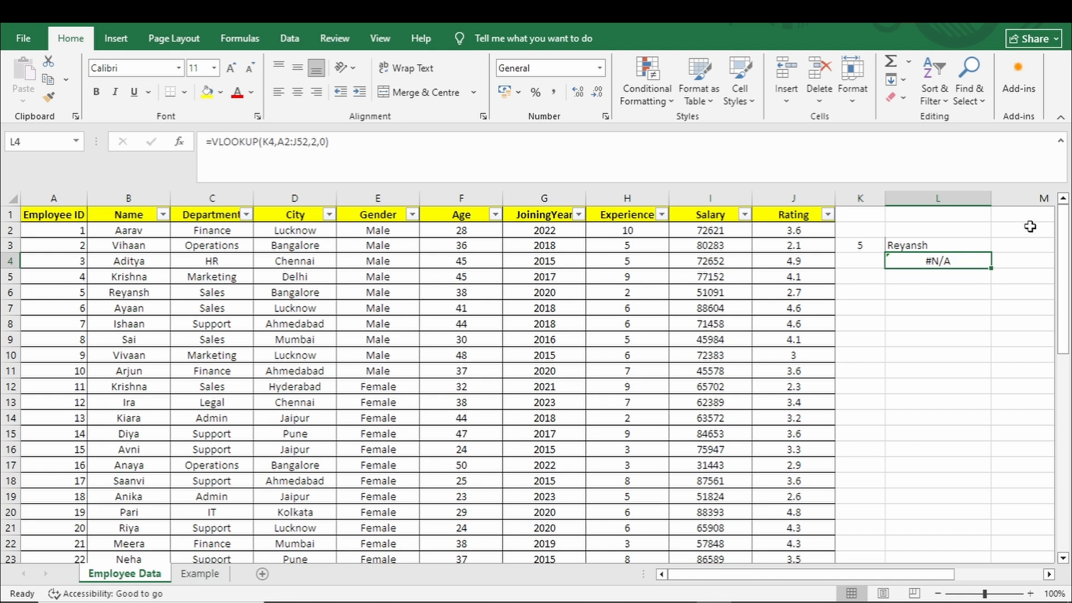
Open the copied formula in L4 and examine where its highlighted table range starts and ends
key(F2)
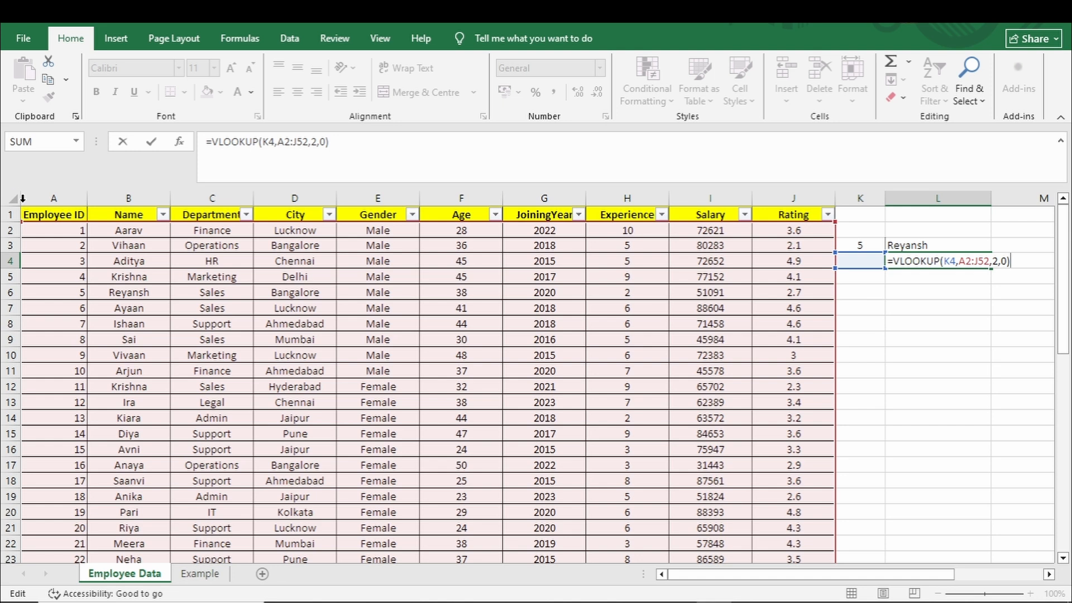
scroll(701, 272, down, 12)
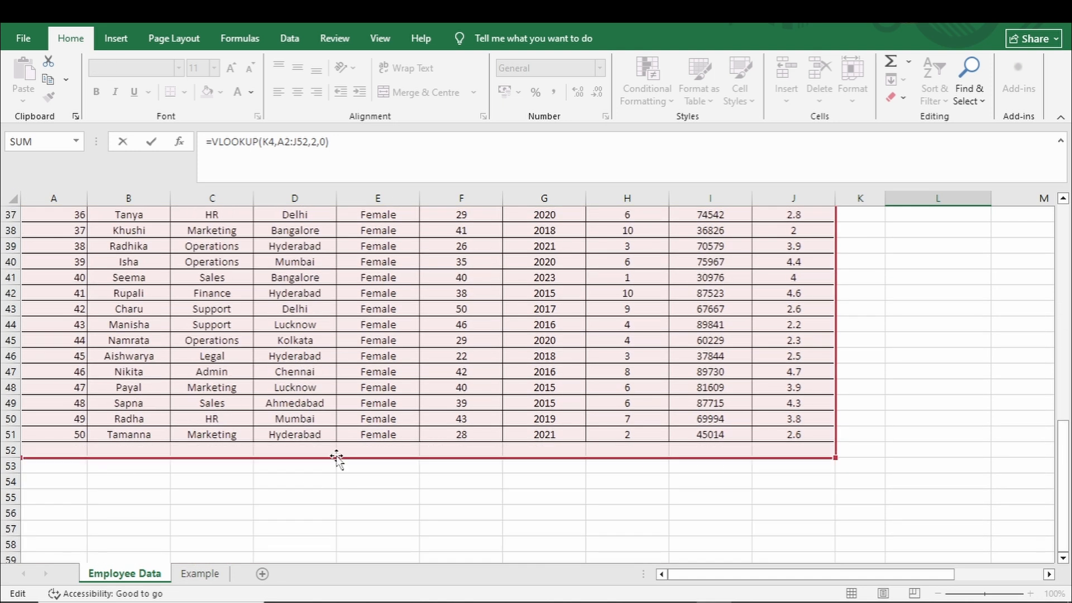
scroll(336, 458, up, 7)
scroll(333, 458, up, 5)
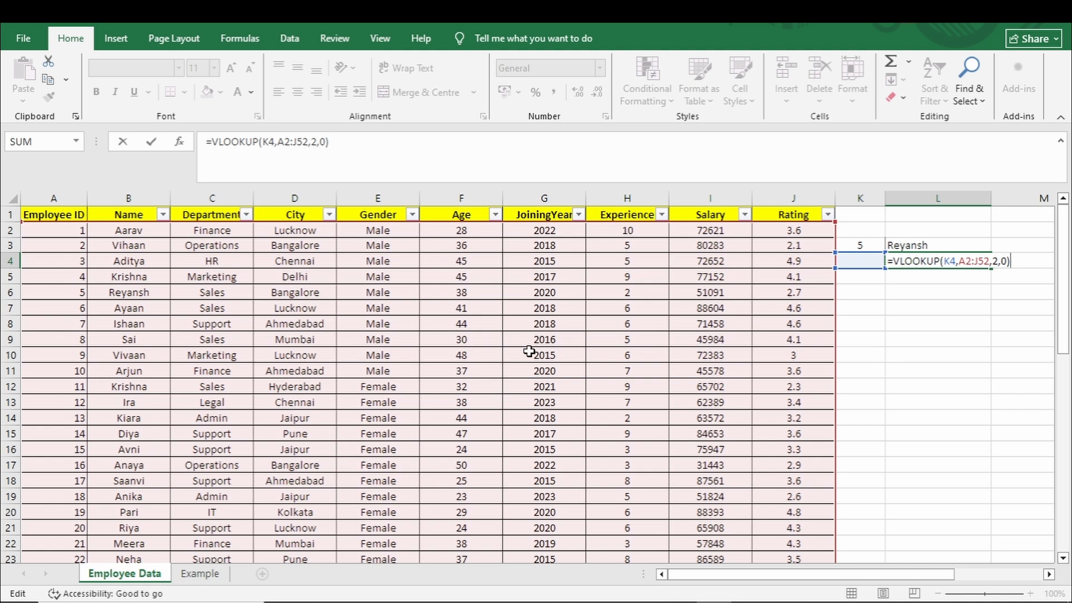
key(Return)
Fill the VLOOKUP formula from L4 down through L11 and check the table range referenced in L10
click(964, 266)
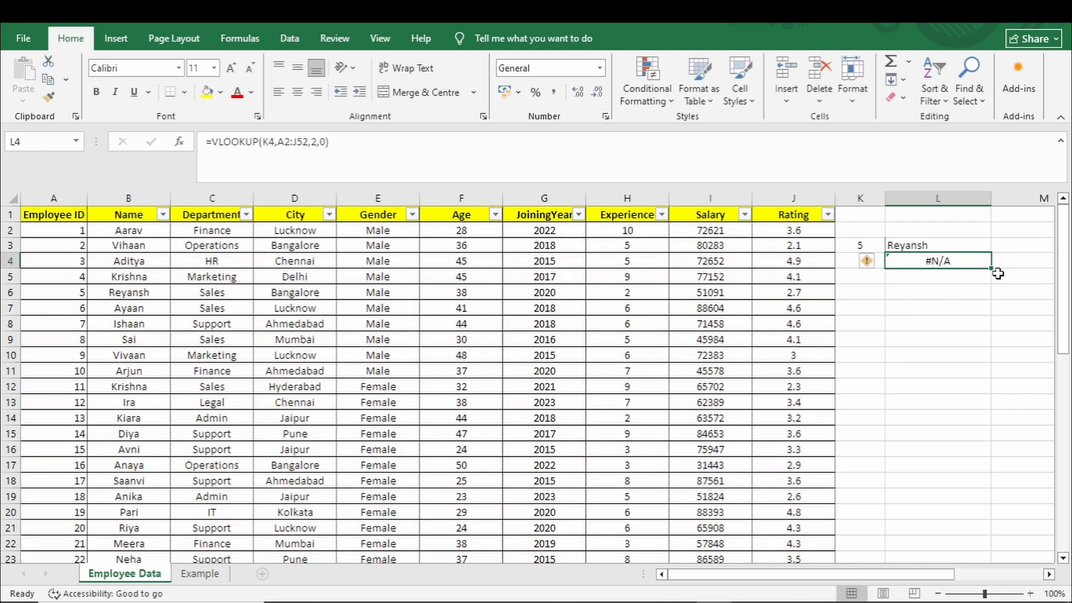
drag(993, 270, 977, 372)
click(929, 352)
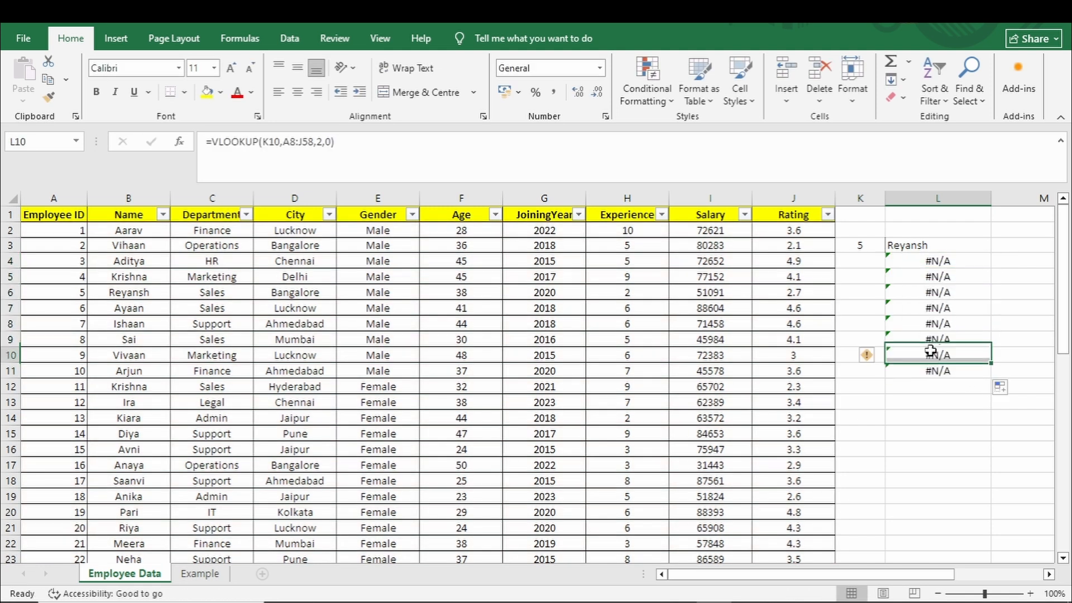
double_click(930, 350)
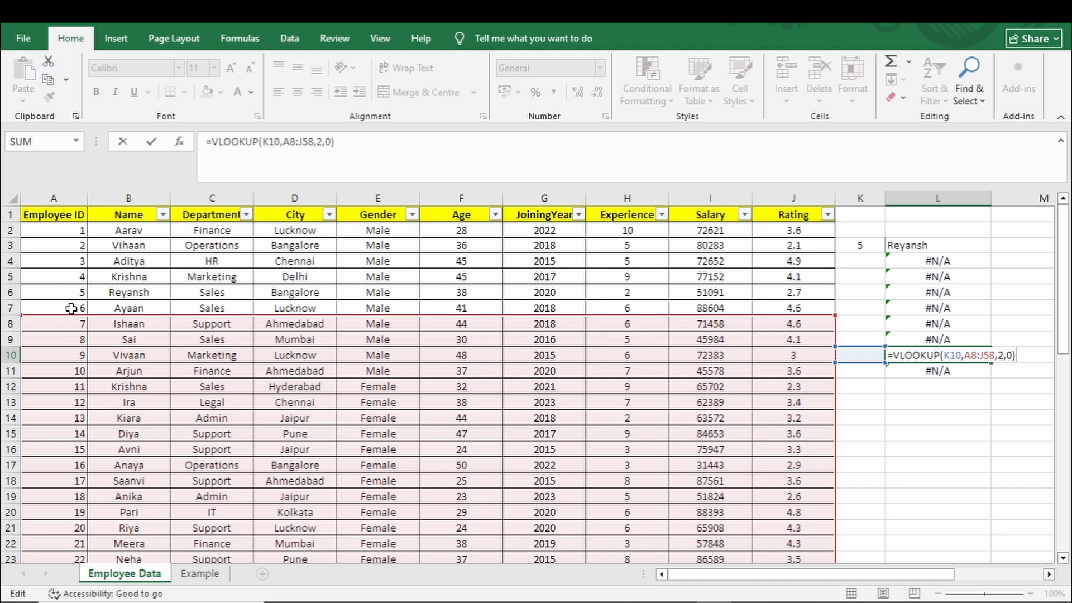
Enter employee ID 6 in K10 and check the VLOOKUP formula beside it in L10
key(Return)
click(852, 354)
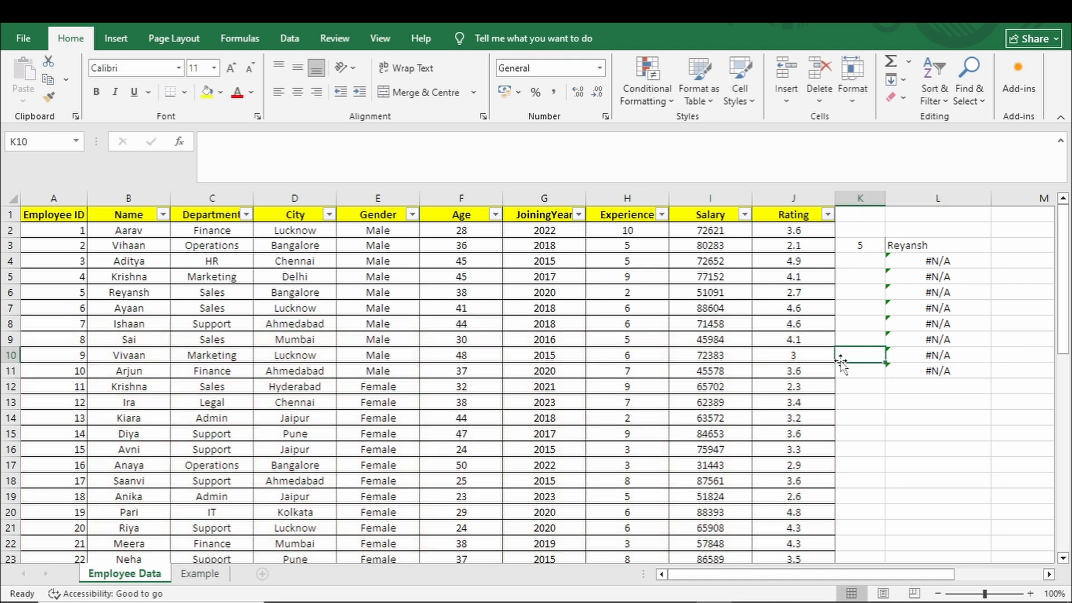
text(6)
key(Return)
click(893, 355)
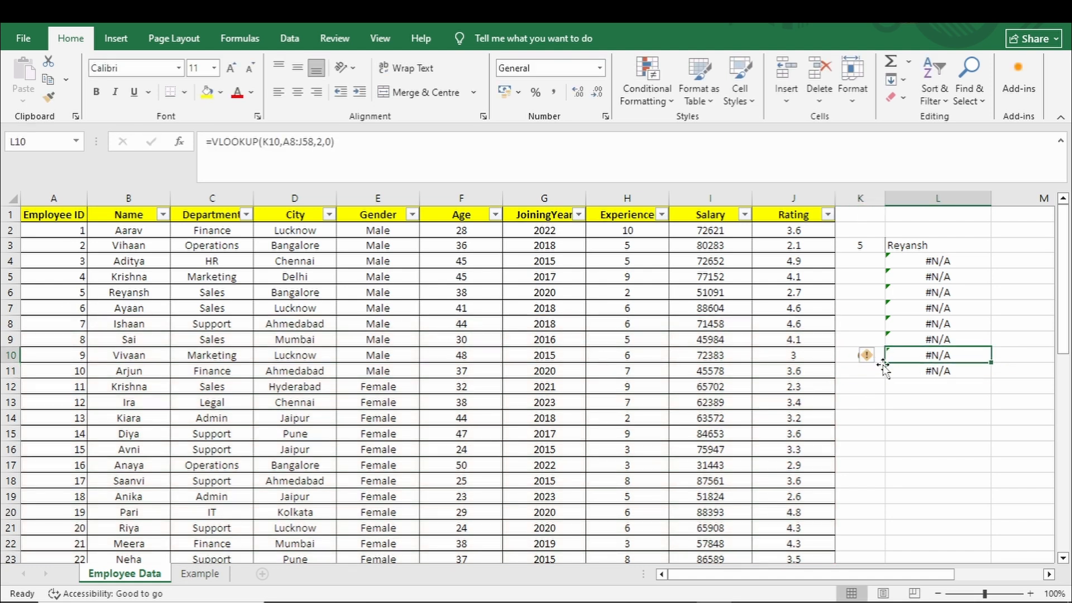
Set the lookup ID in K10 to 7 and compare the VLOOKUP formulas in L10, L4 and L3
click(845, 360)
text(7)
key(Return)
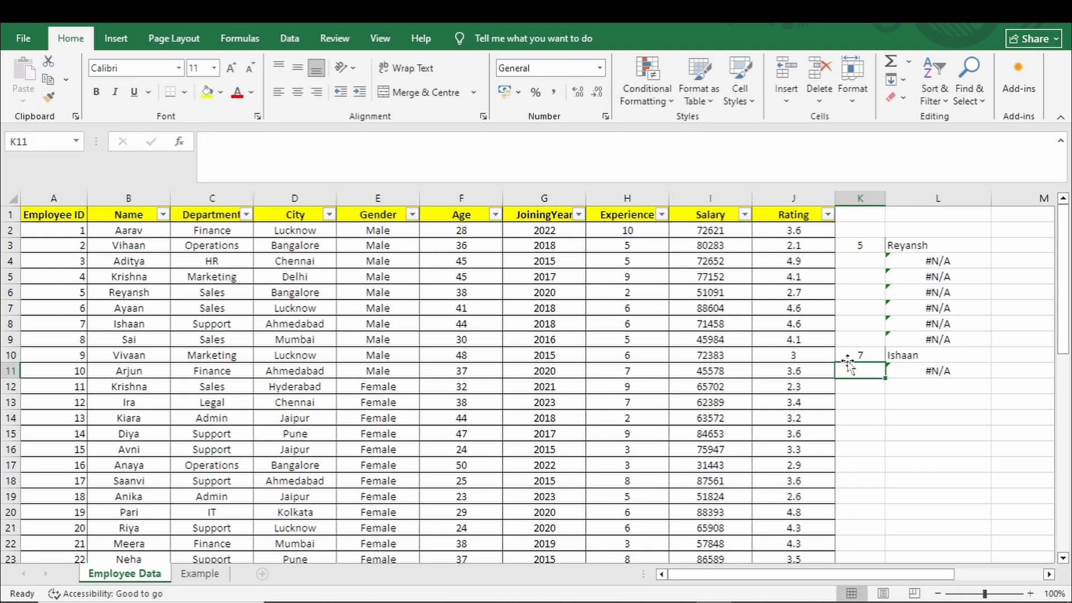
click(940, 352)
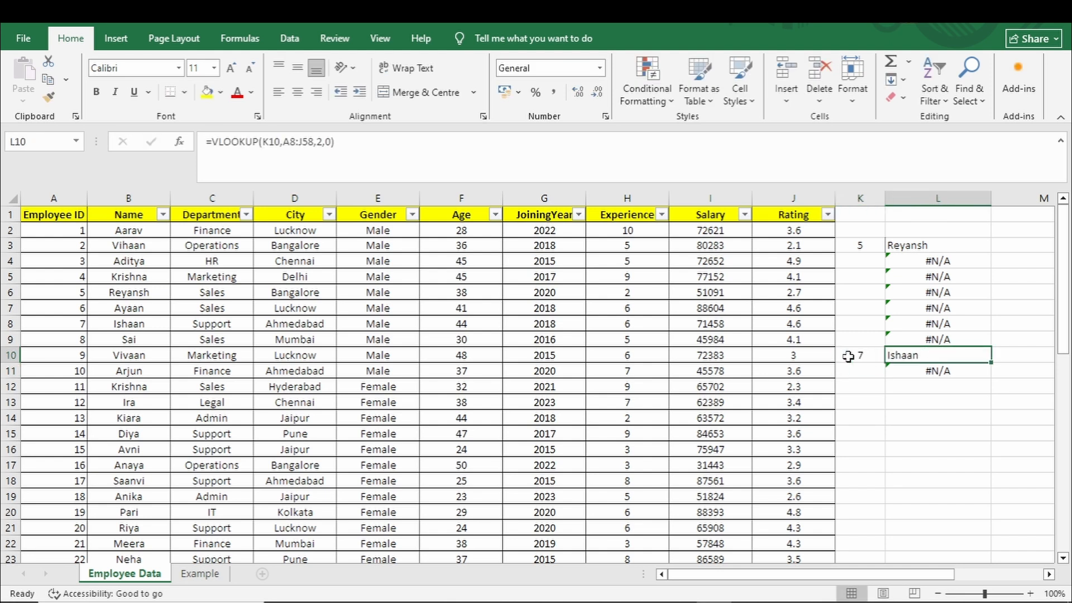
click(915, 258)
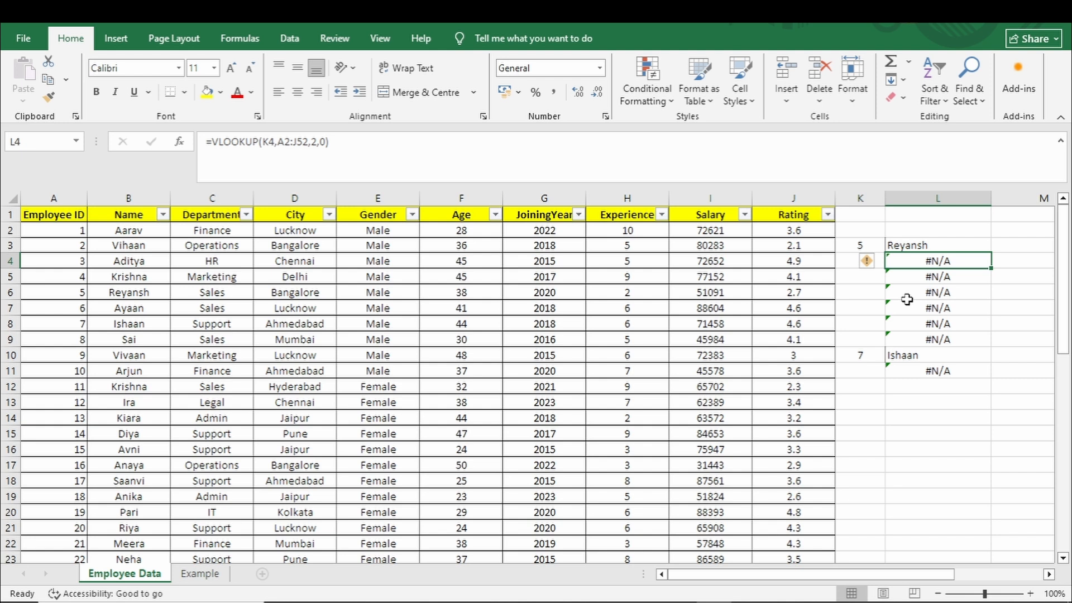
click(947, 244)
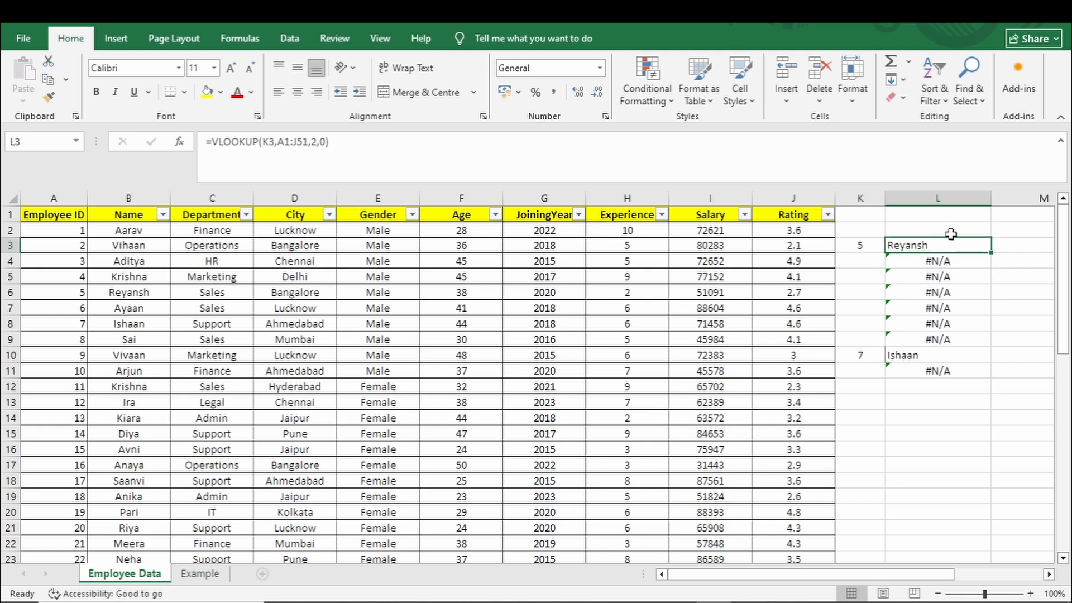
Enter a $ sign in L15 as an illustration and clear the cell again
click(939, 441)
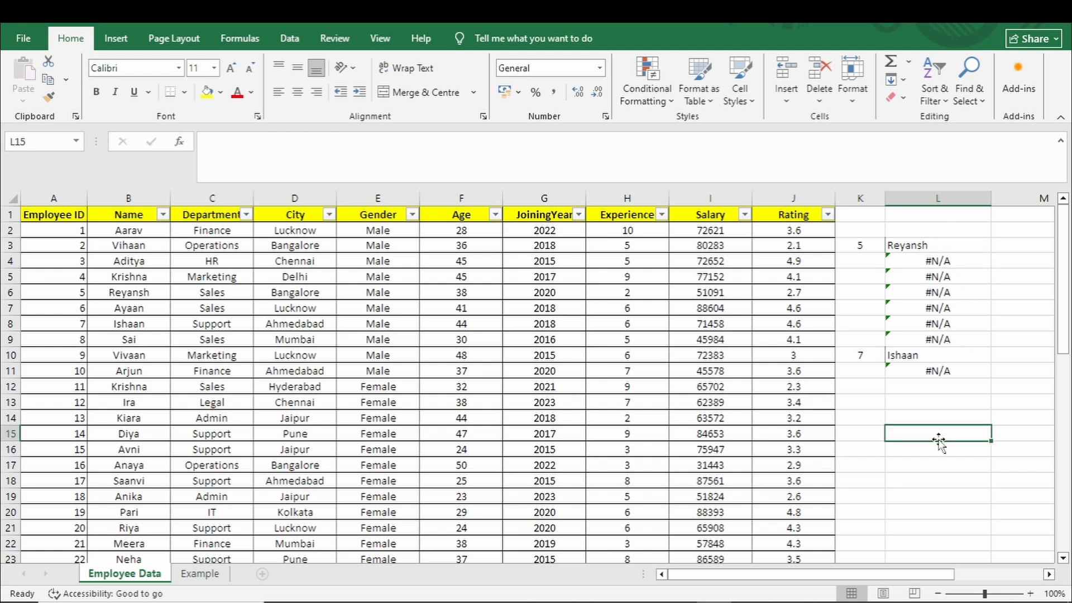
text($)
key(Return)
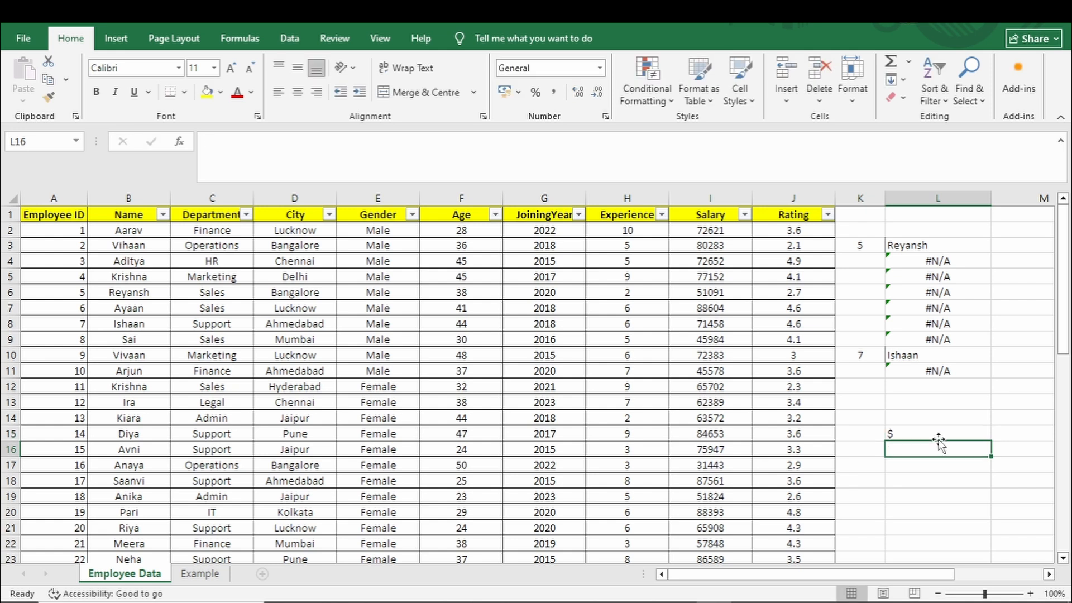
click(930, 436)
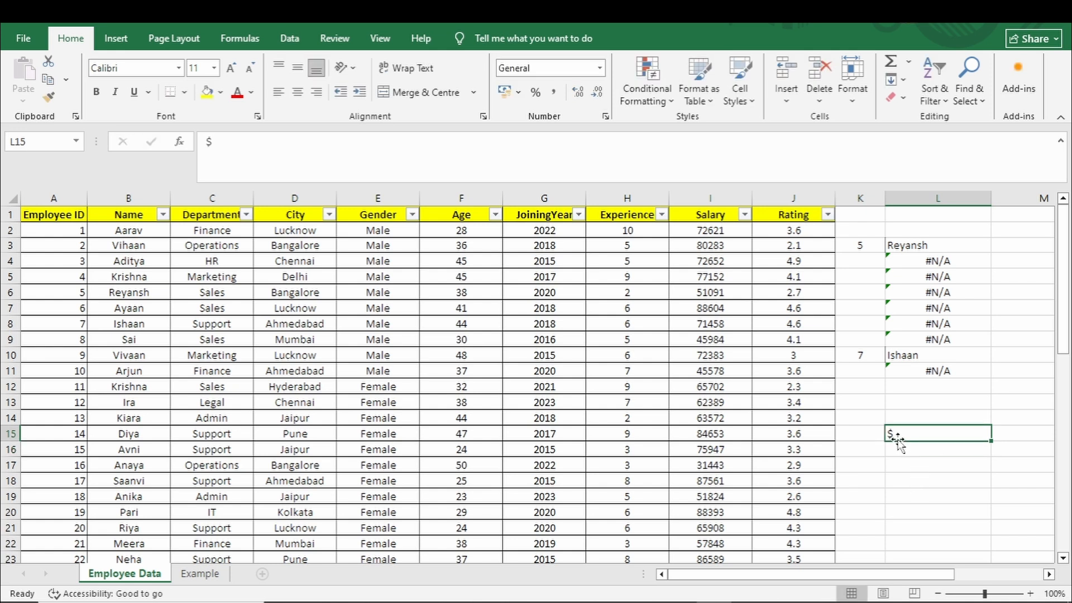
key(BackSpace)
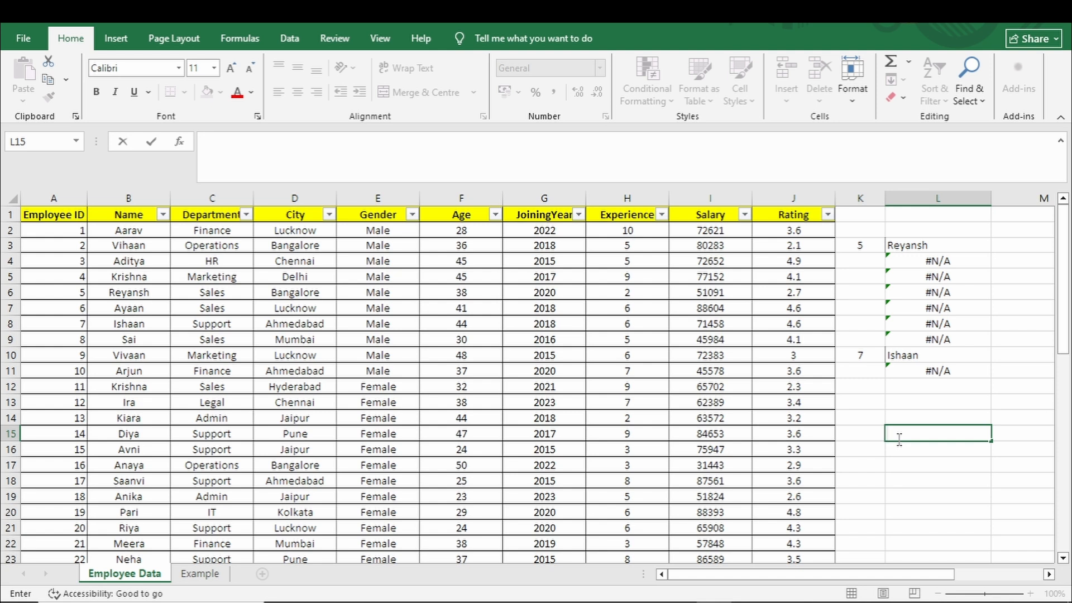
click(900, 245)
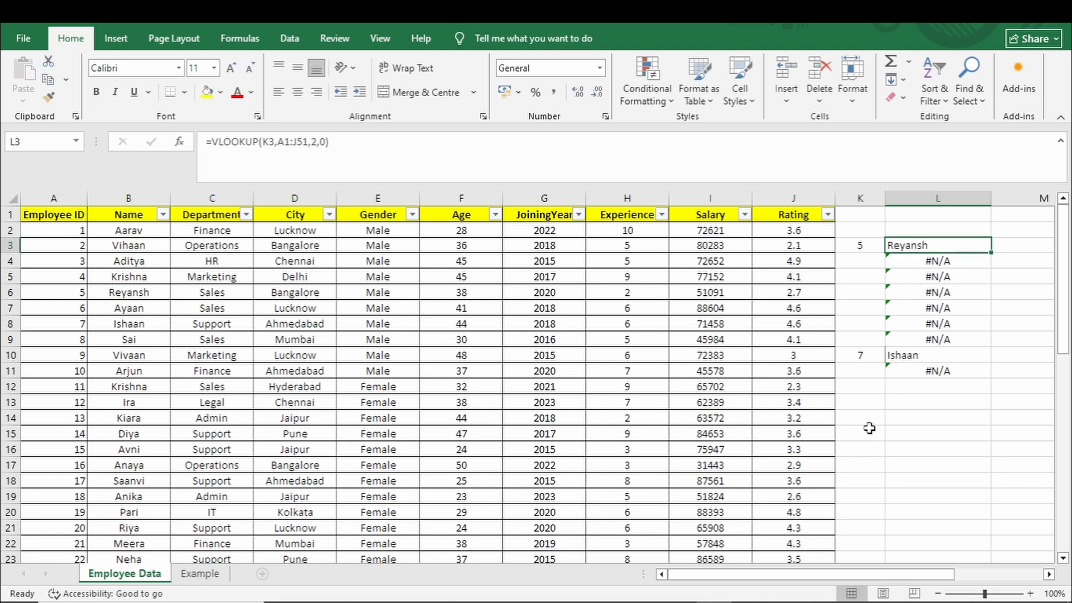
Enter the relative reference formula =K13 in cell K15
click(868, 428)
text(=)
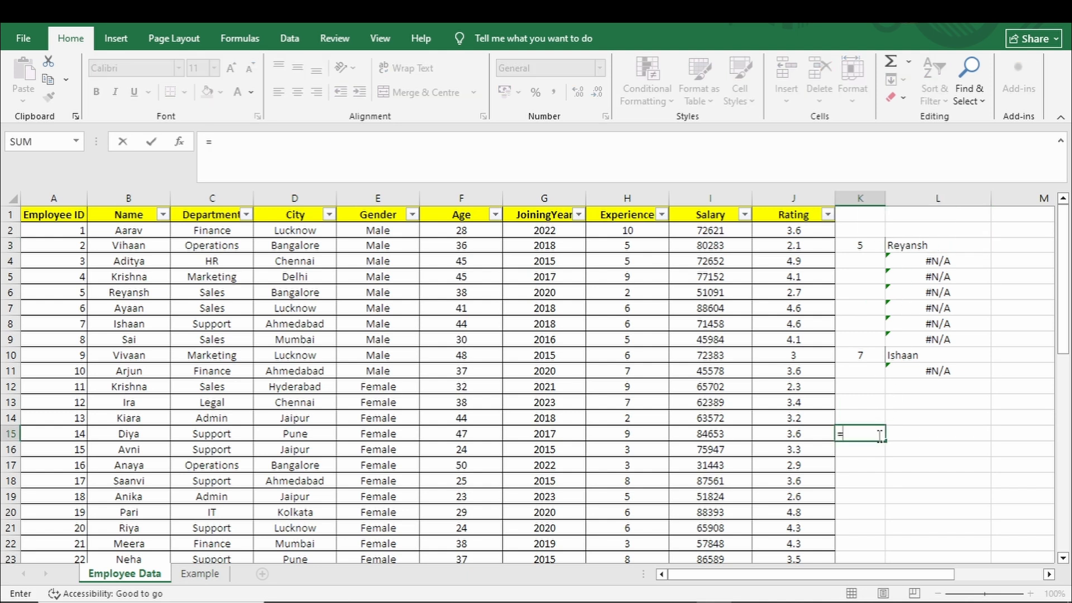
click(866, 400)
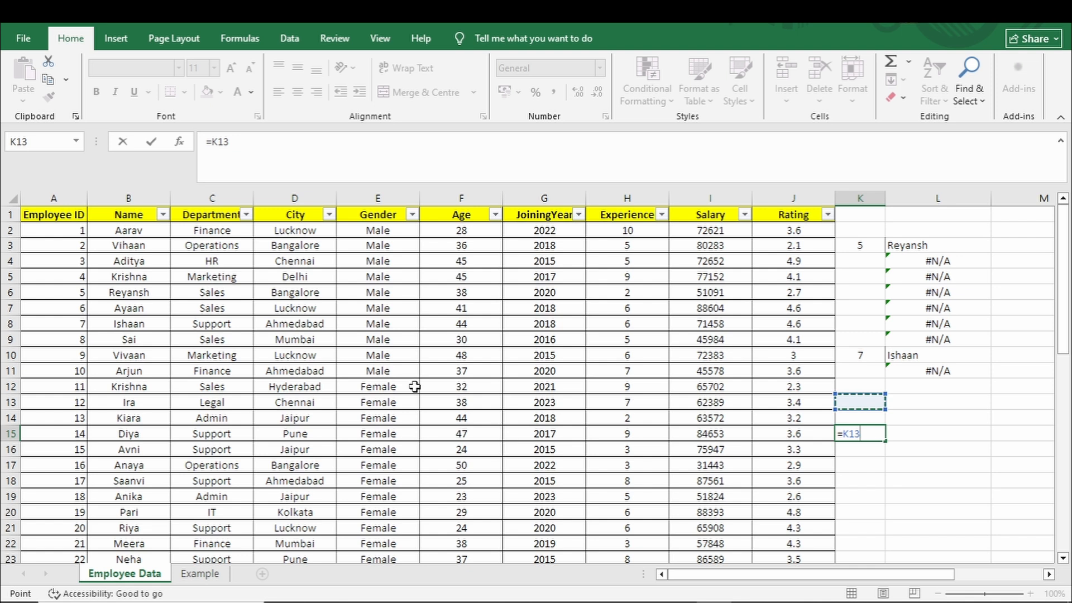
key(Return)
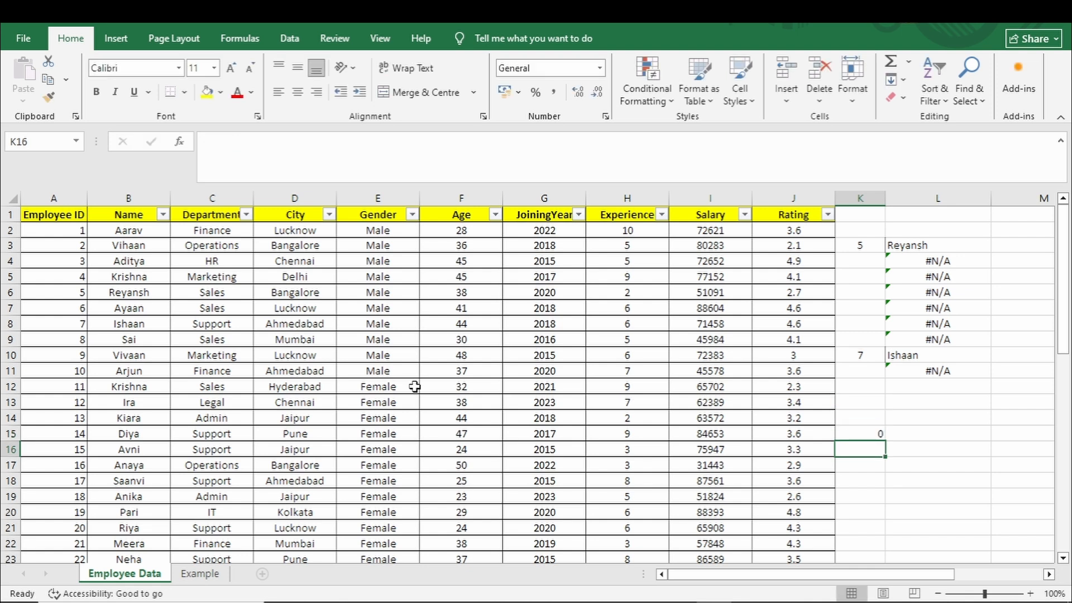
Enter the word "text" in K13 and check the K15 formula that refers to it
click(872, 402)
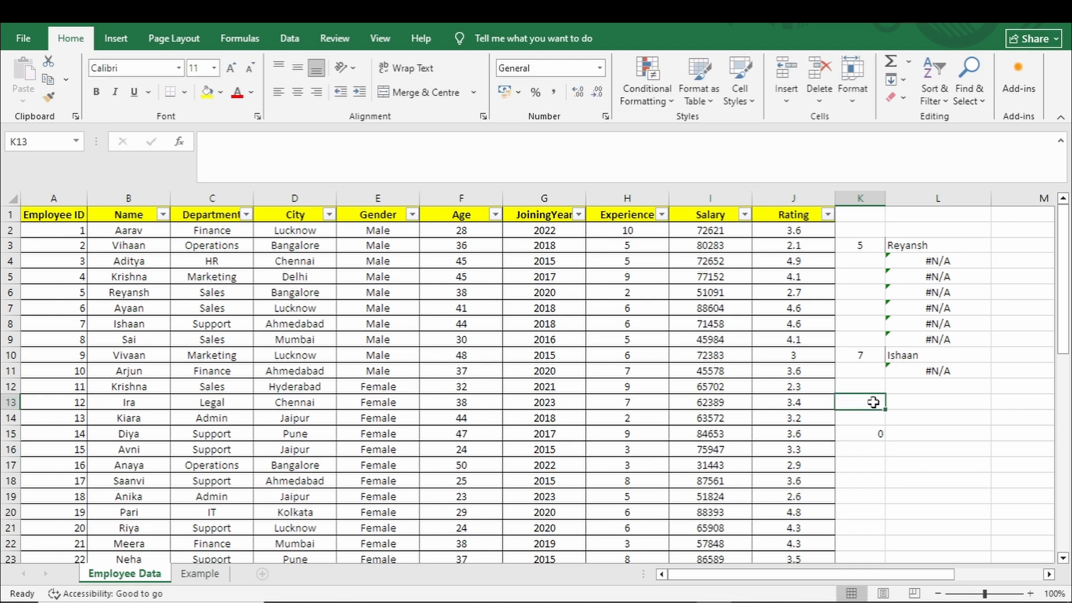
text(text)
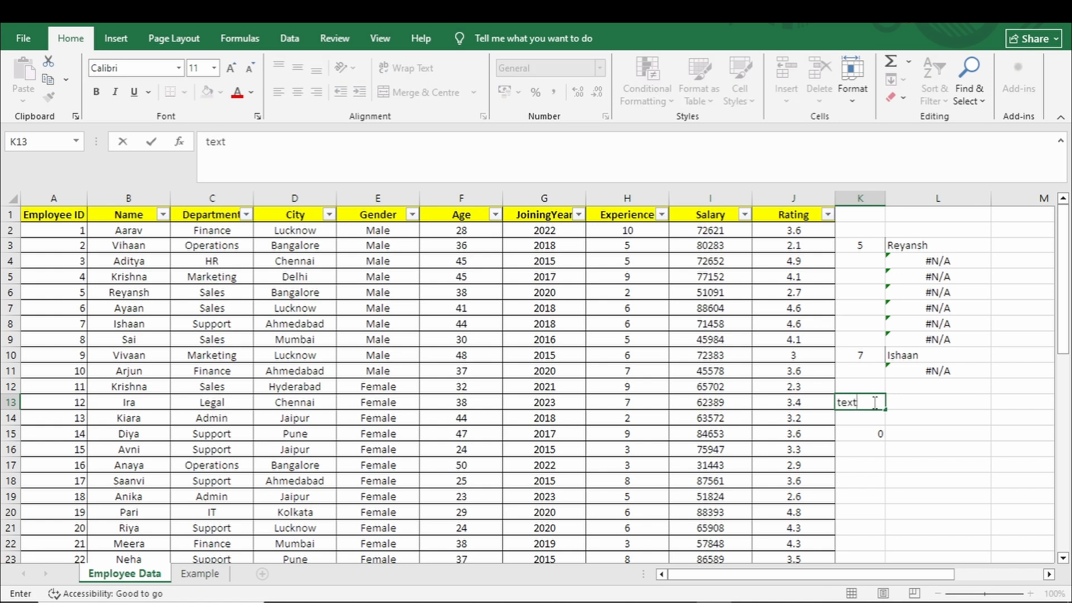
key(Return)
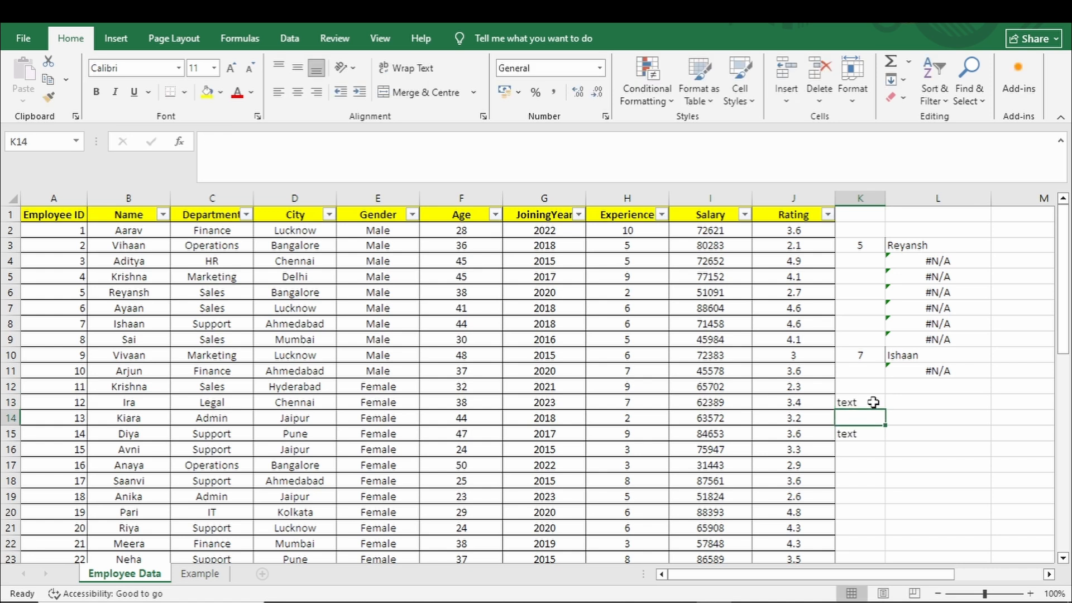
click(872, 434)
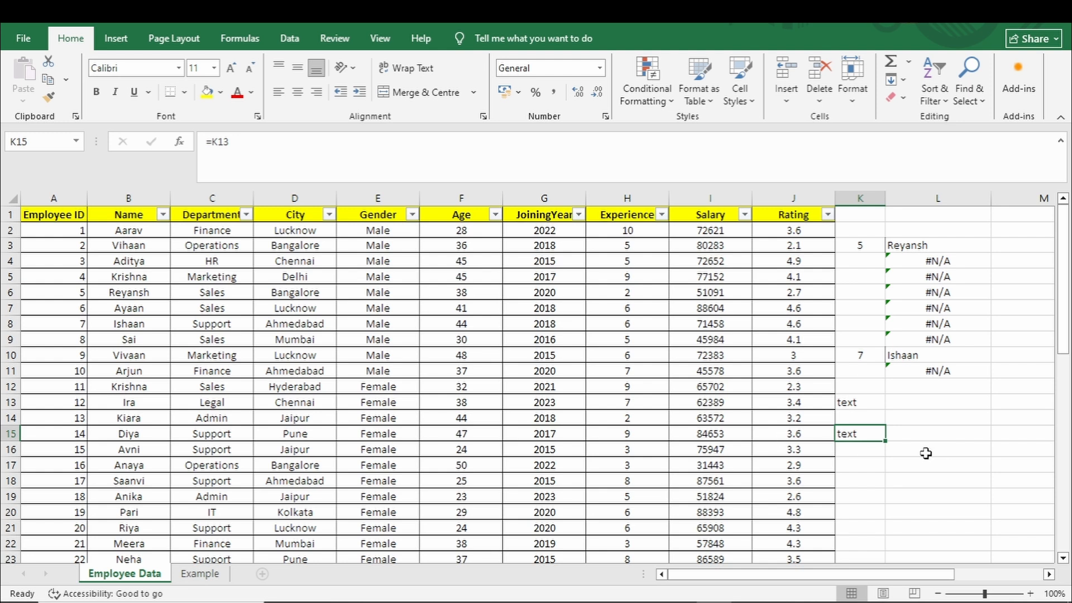
click(861, 451)
click(861, 406)
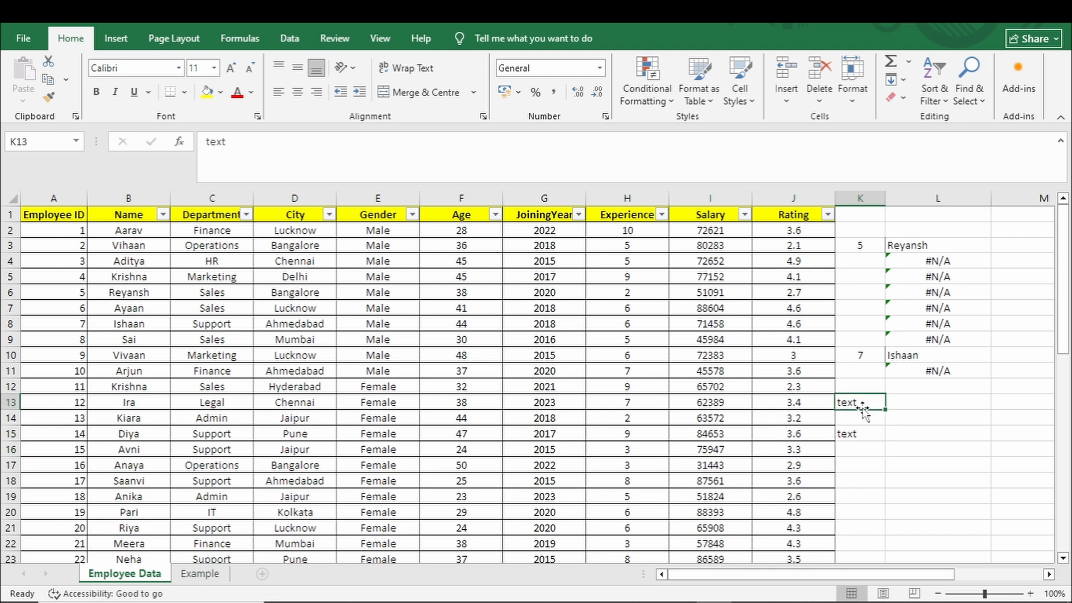
Enter a formula in K16 that refers to K13 with a fully absolute reference, =$K$13
click(855, 448)
text(=)
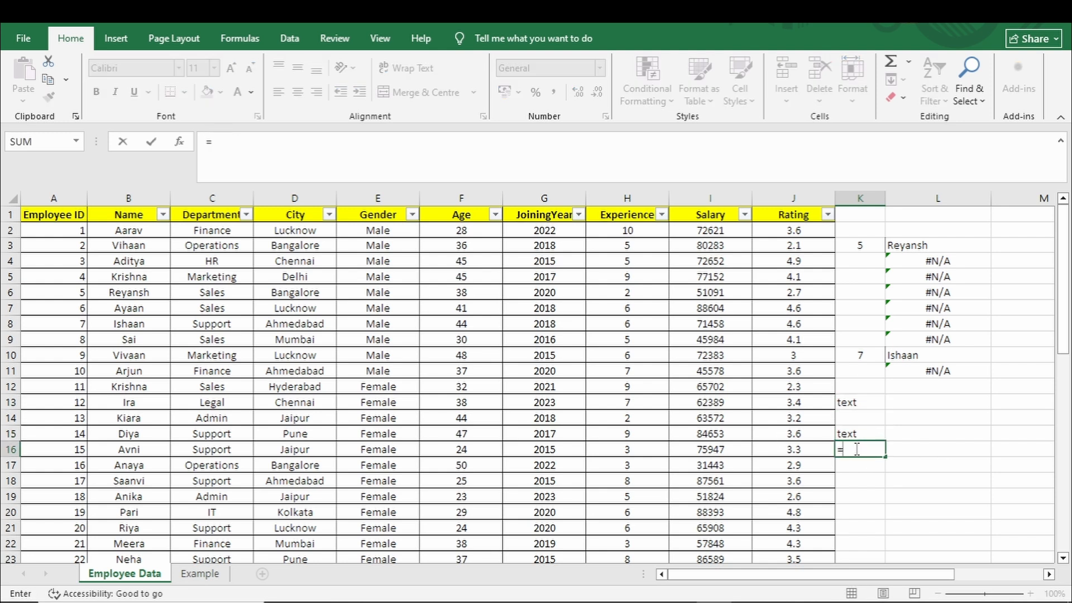
click(863, 403)
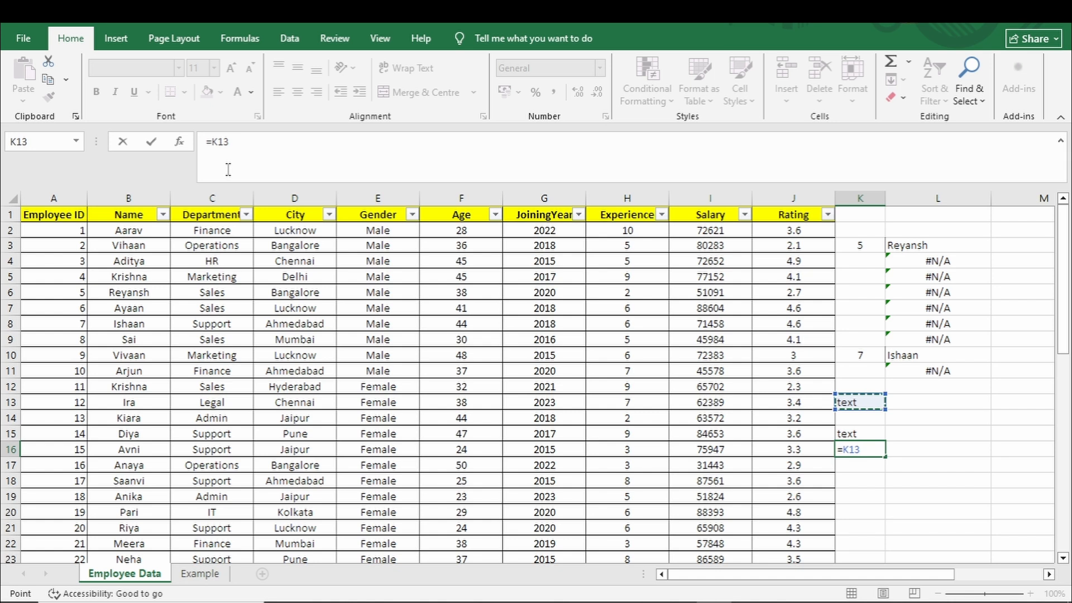
key(F4)
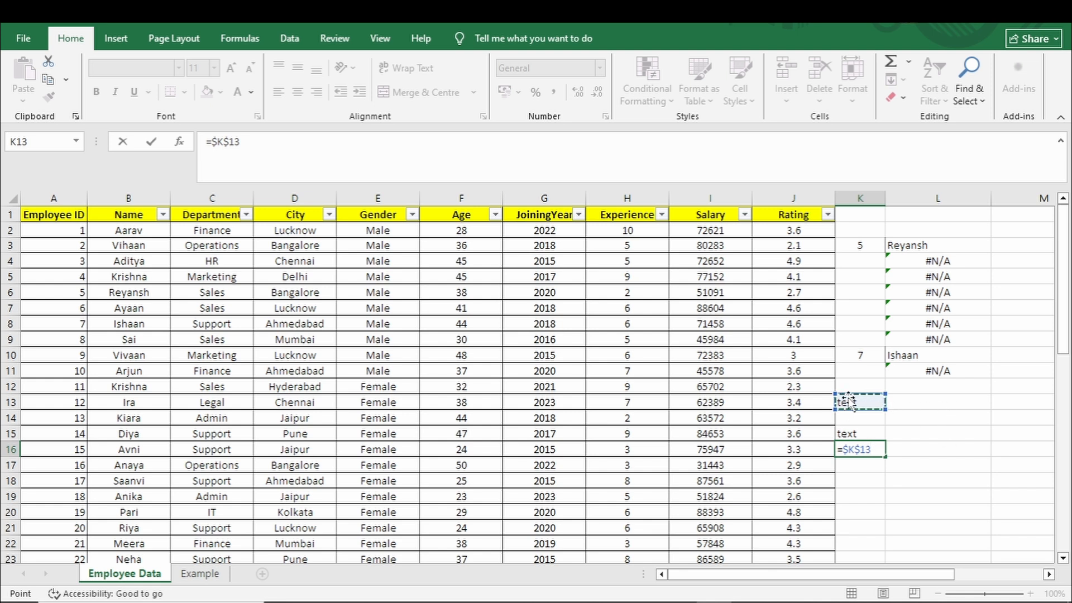
key(Return)
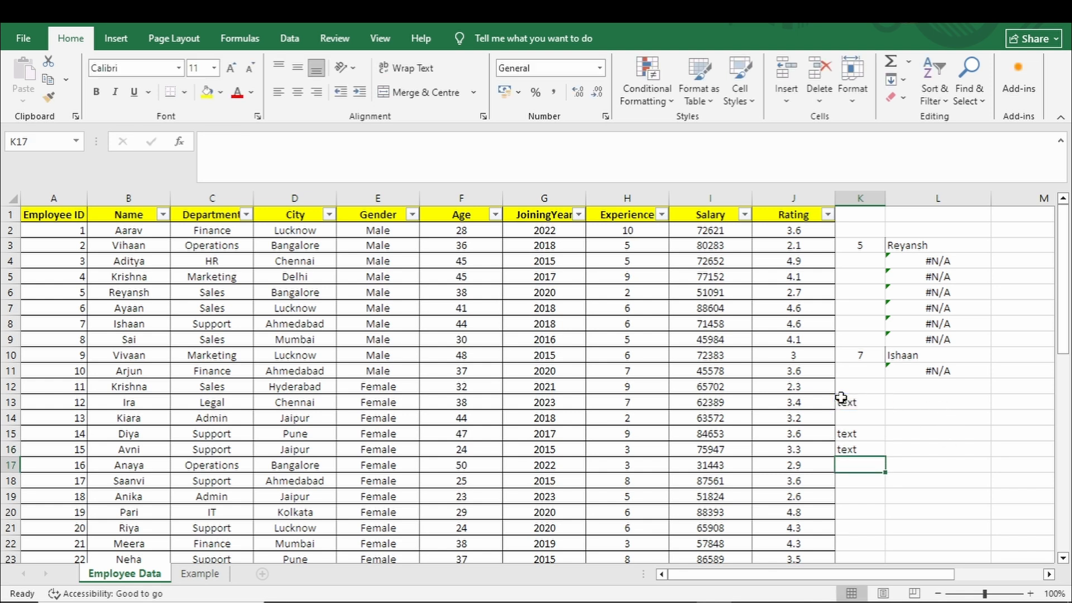
Fill the absolute reference formula from K16 across to L16 and inspect which cell the copy refers to
click(869, 448)
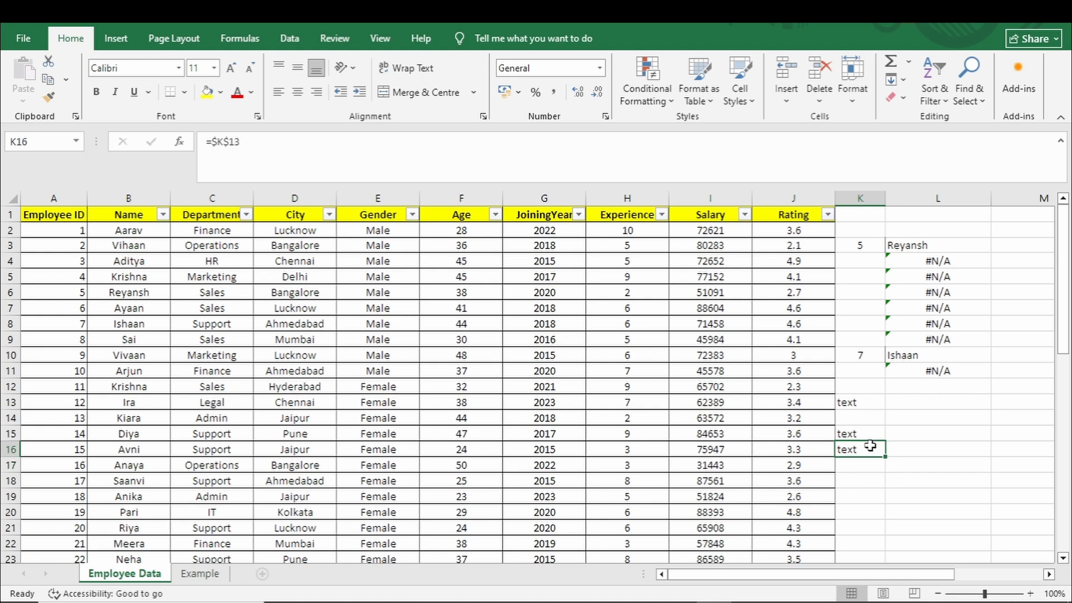
drag(886, 457, 990, 460)
click(929, 447)
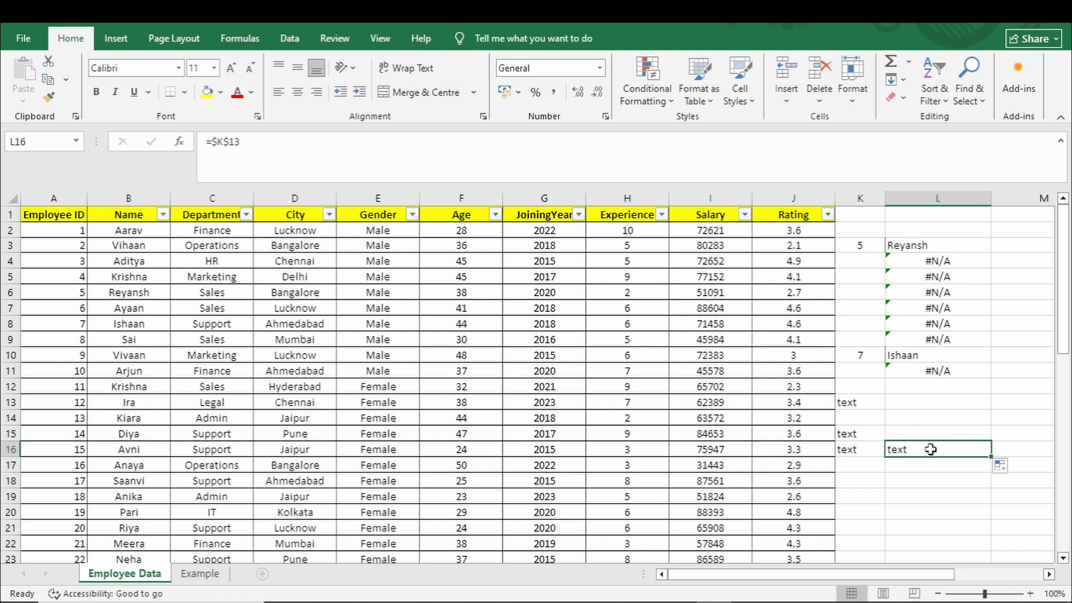
double_click(927, 447)
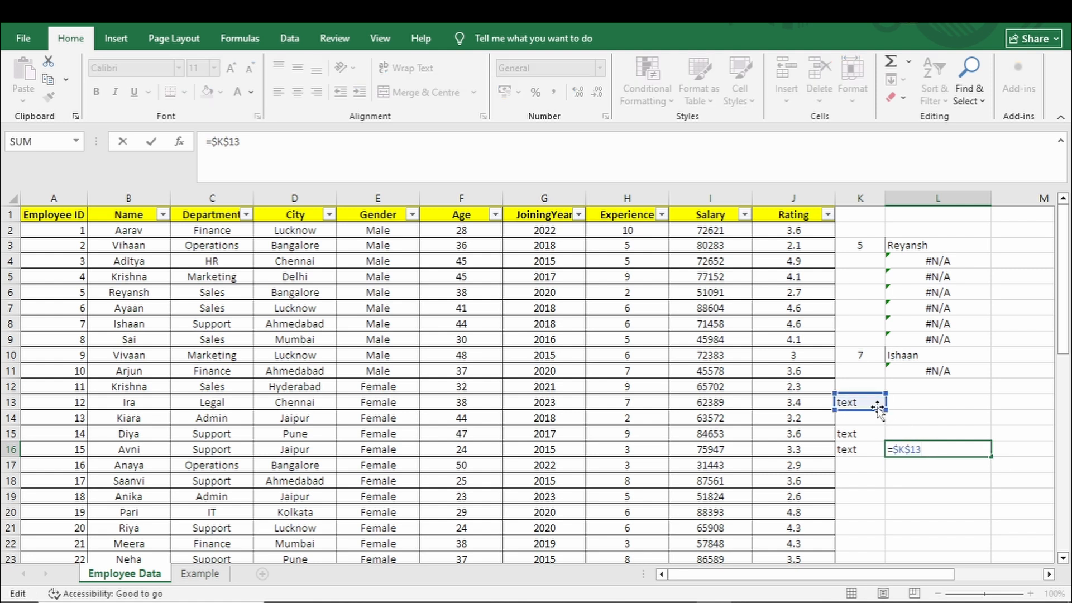
key(Return)
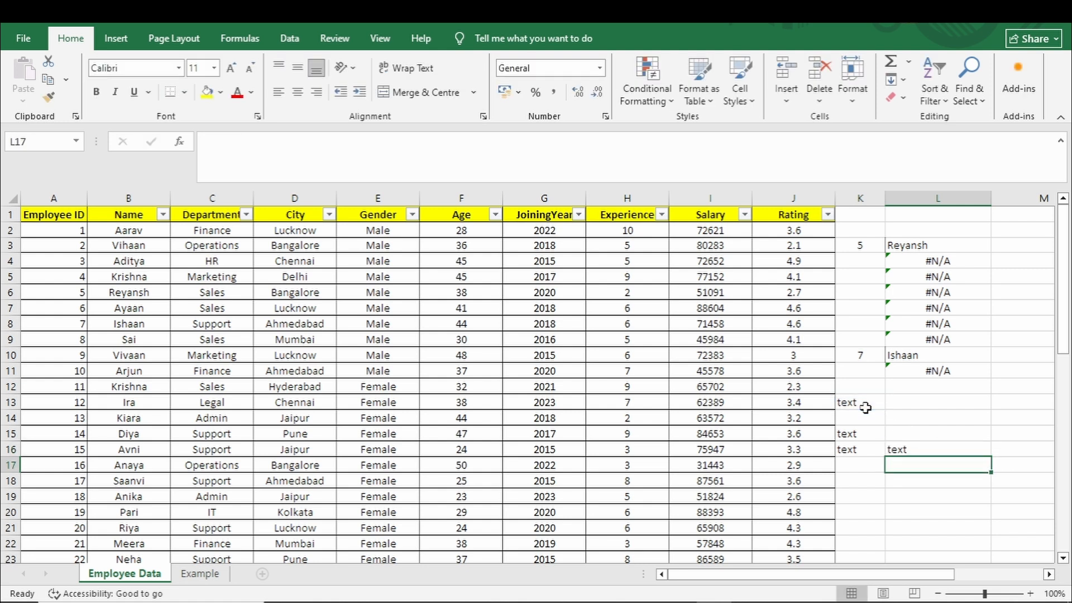
Enter a mixed reference formula in K17 that locks only the row of K13, =K$13
click(871, 465)
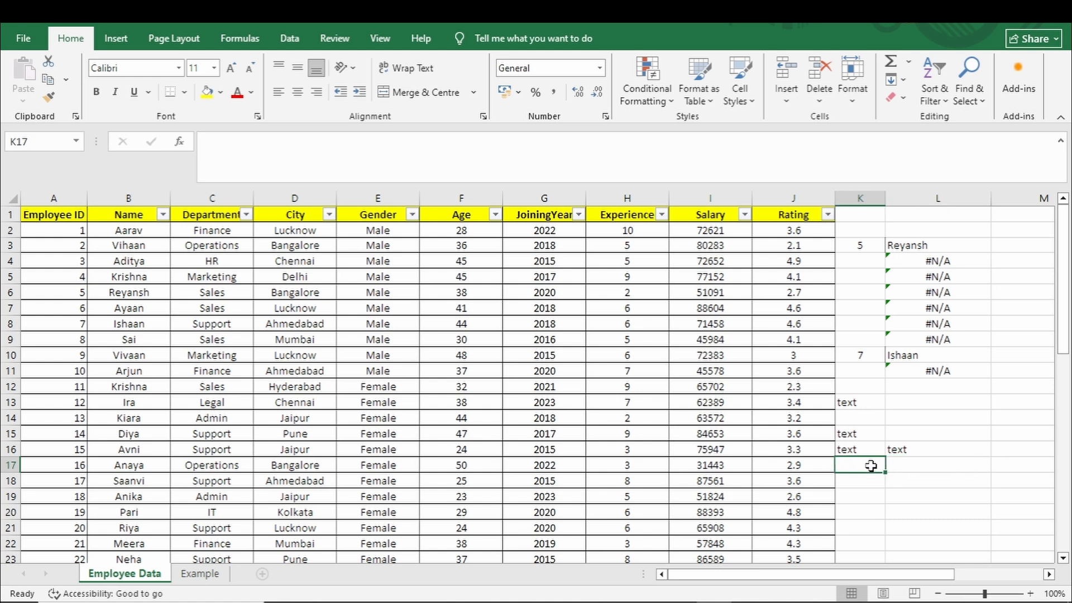
text(=)
click(870, 402)
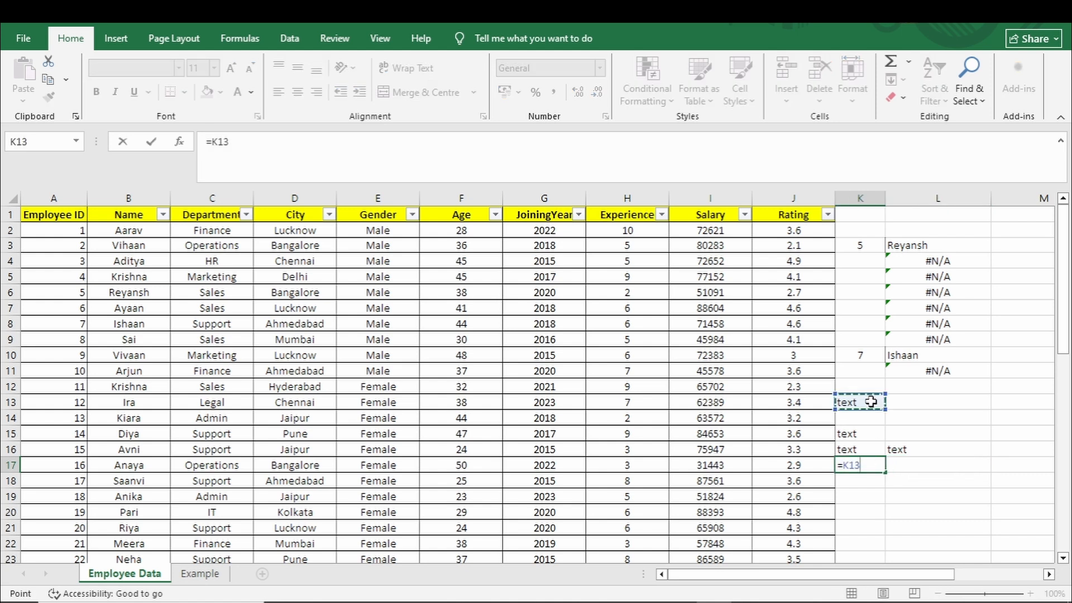
key(F4)
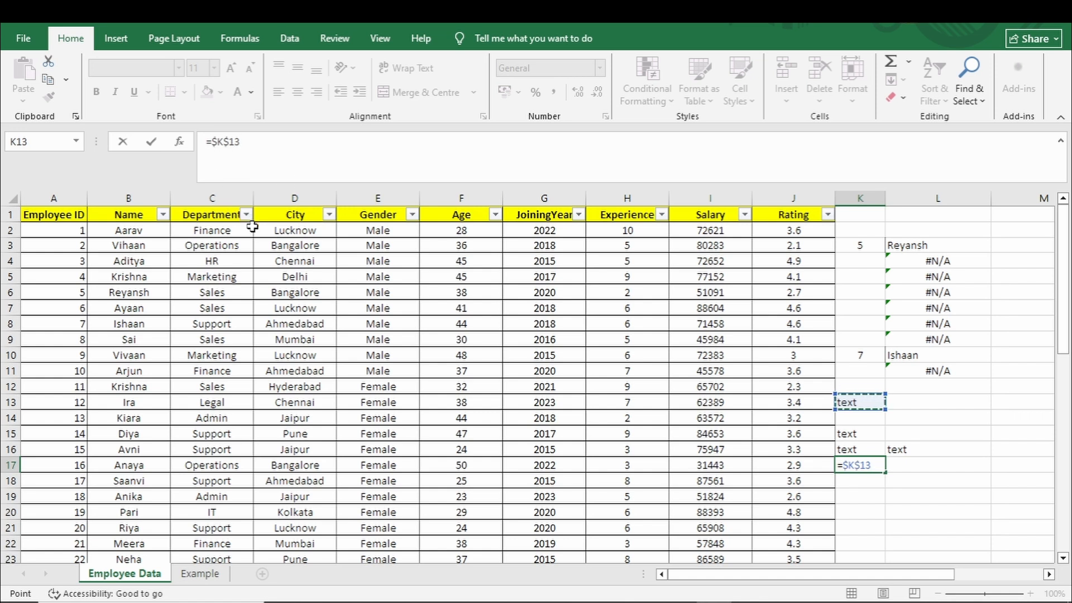
key(F4)
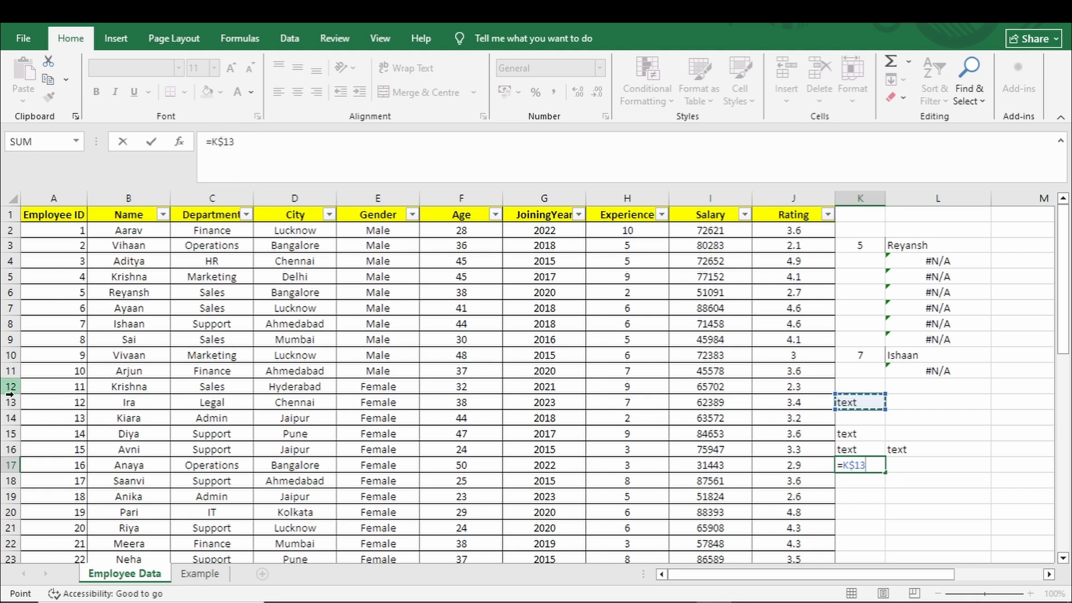
key(Return)
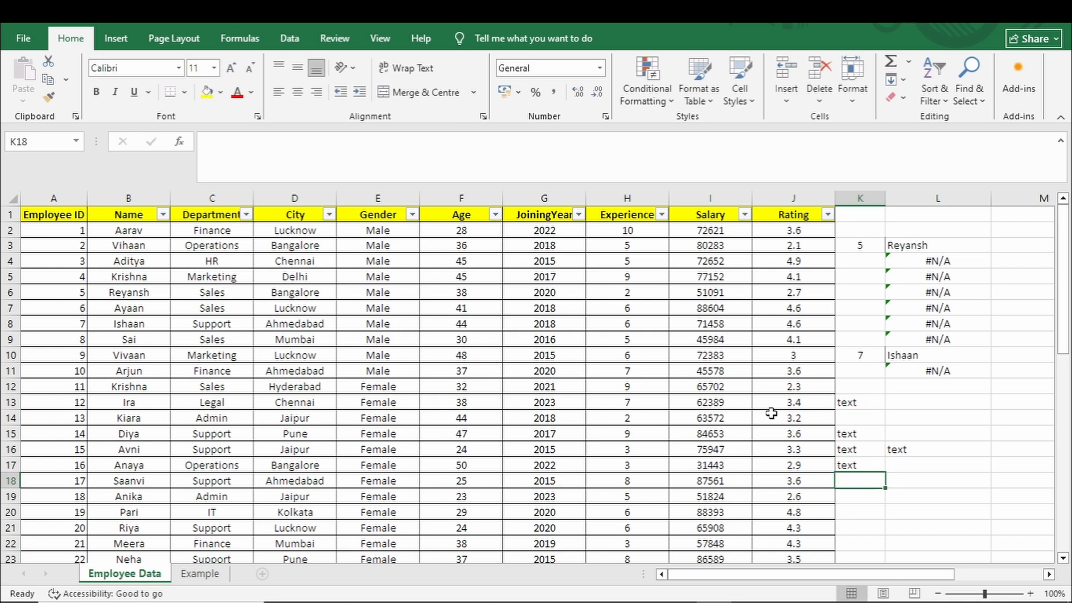
Fill the row-locked formula from K17 across to L17 and check the reference in the copy
click(865, 466)
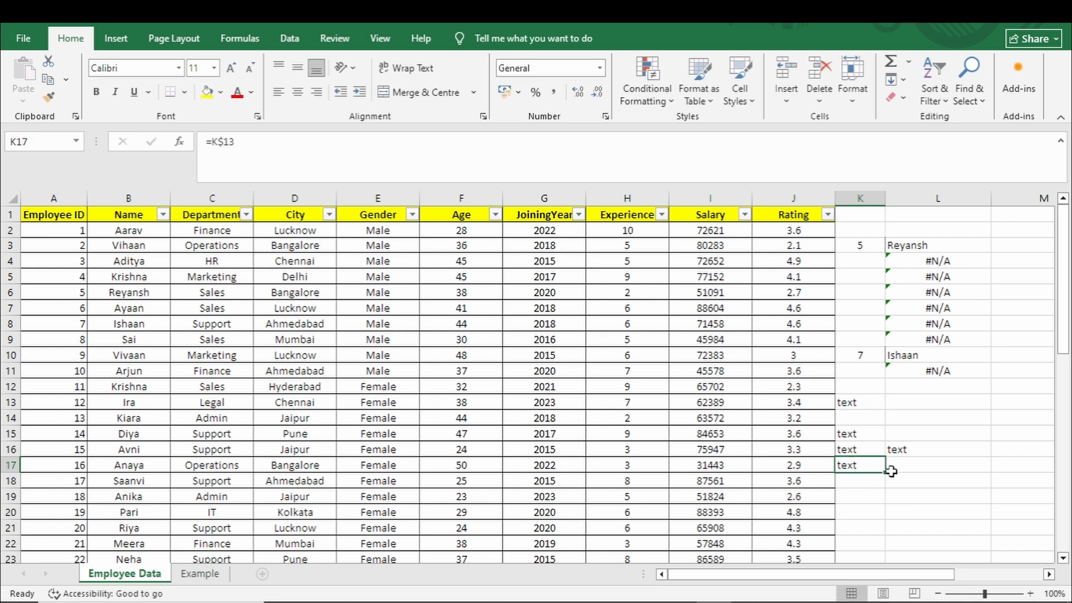
drag(885, 473, 992, 479)
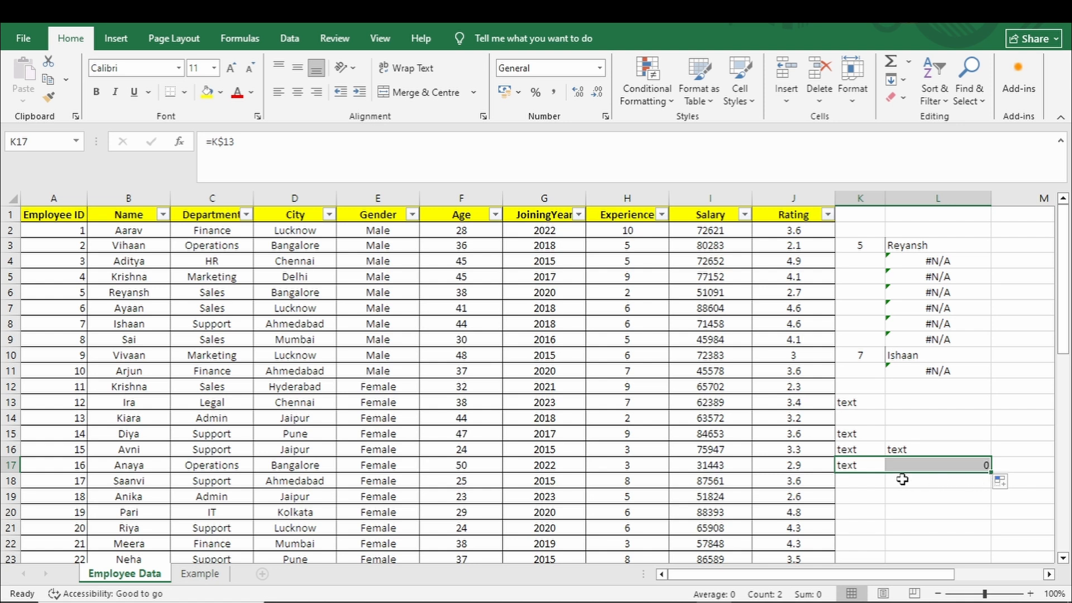
click(920, 469)
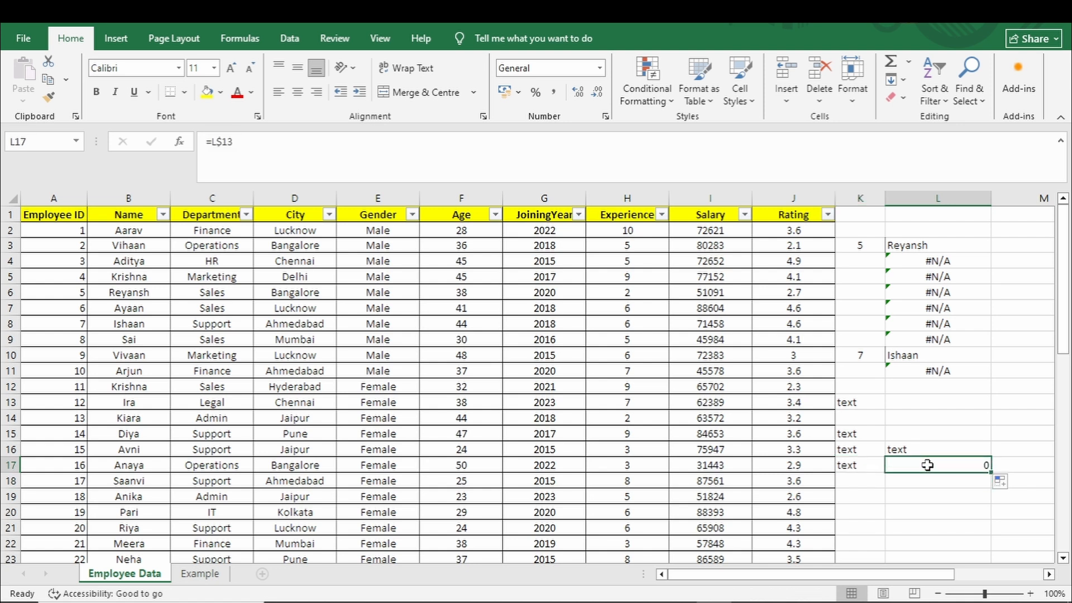
Inspect which cell the copied row-locked formula in L17 refers to
double_click(926, 465)
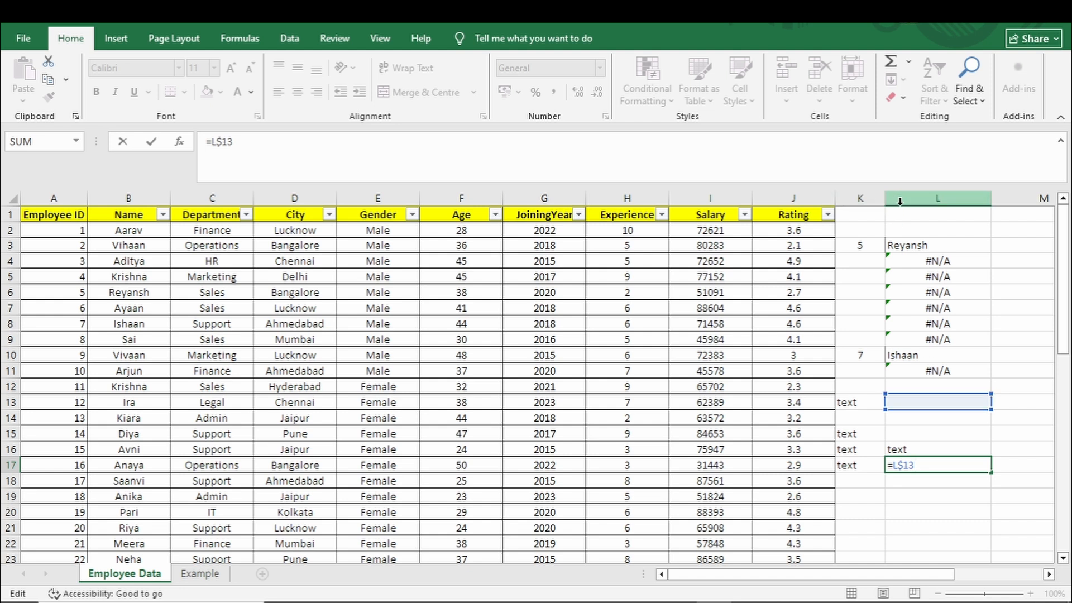
key(Tab)
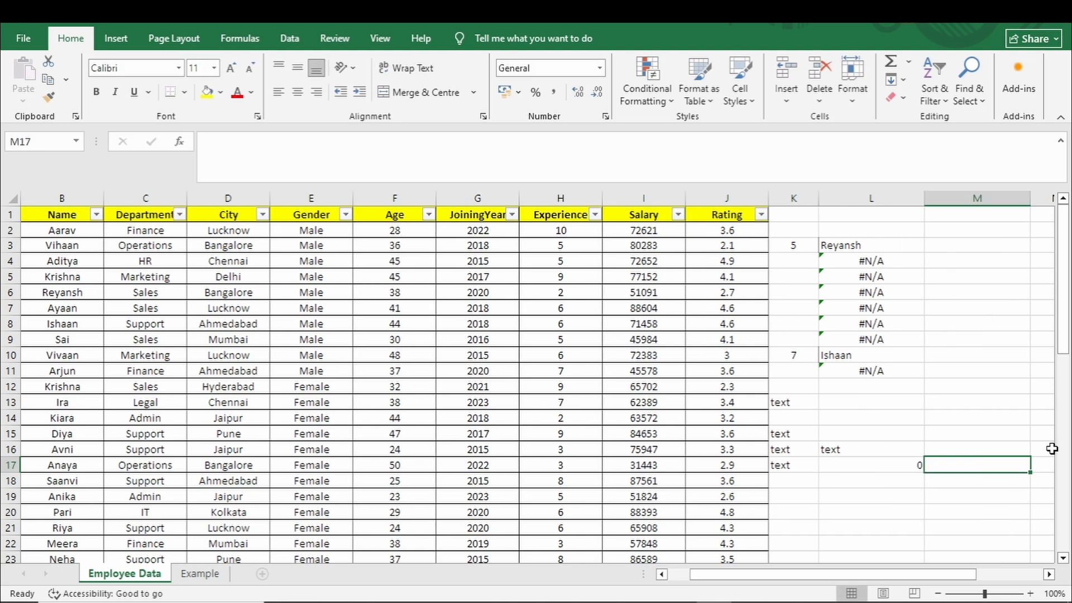
click(838, 467)
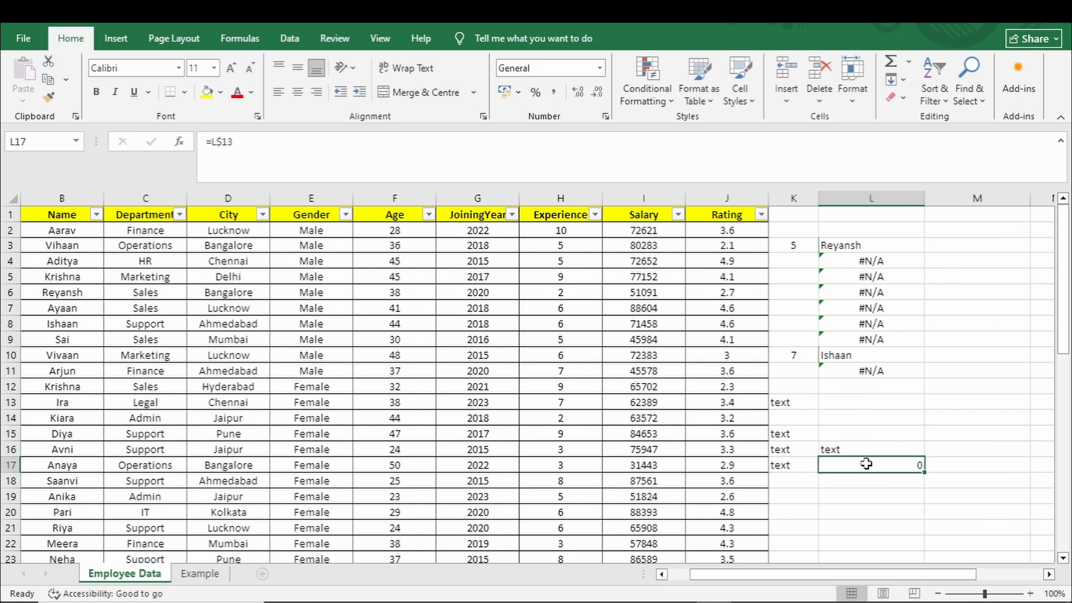
double_click(866, 464)
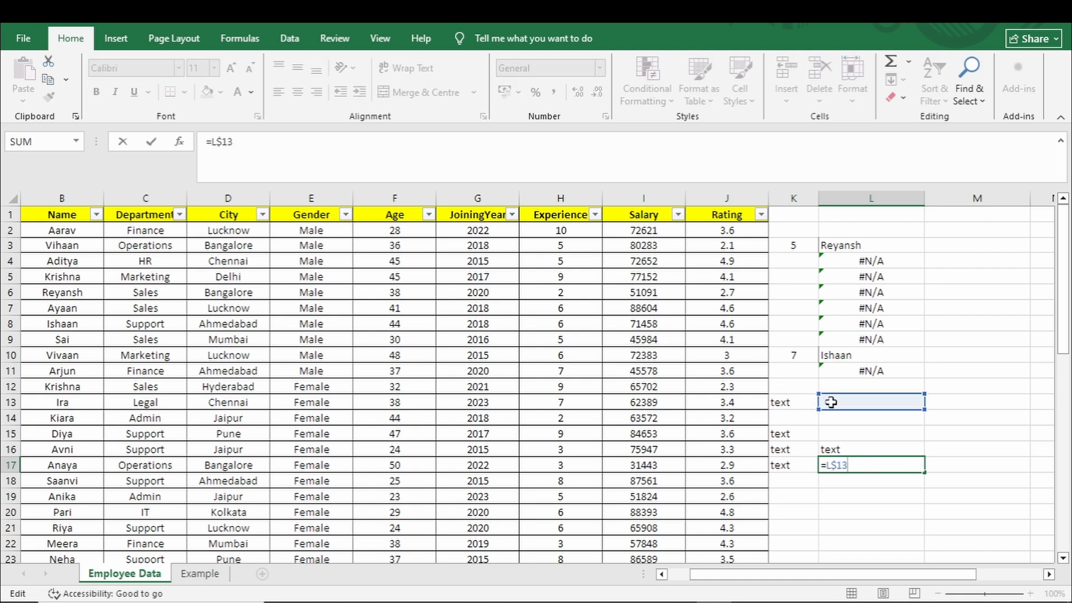
key(Return)
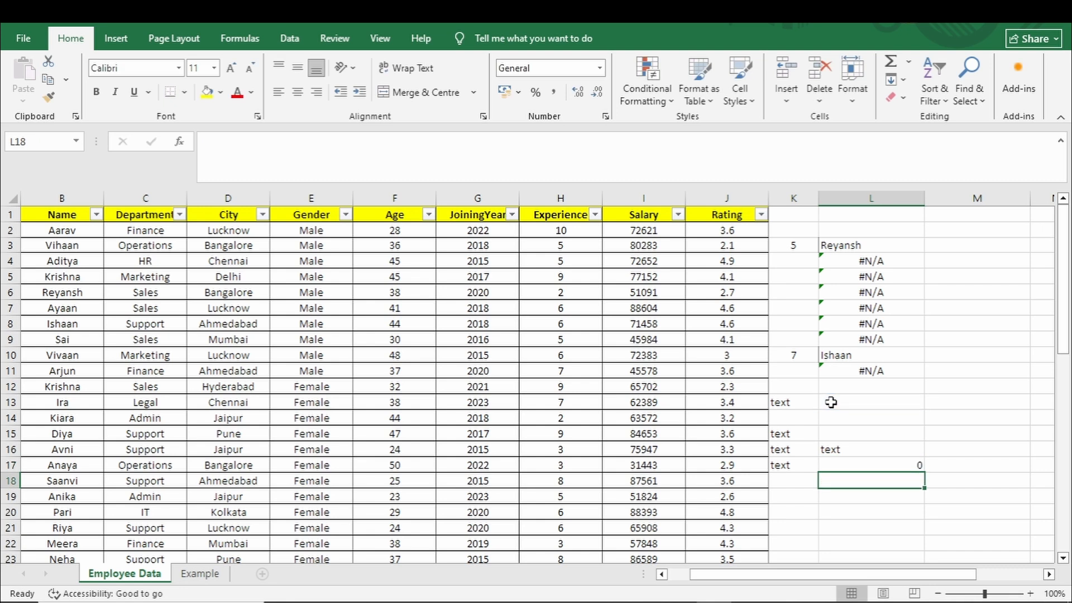
Enter a mixed reference formula in K18 that locks only the column of K13, =$K13
click(795, 483)
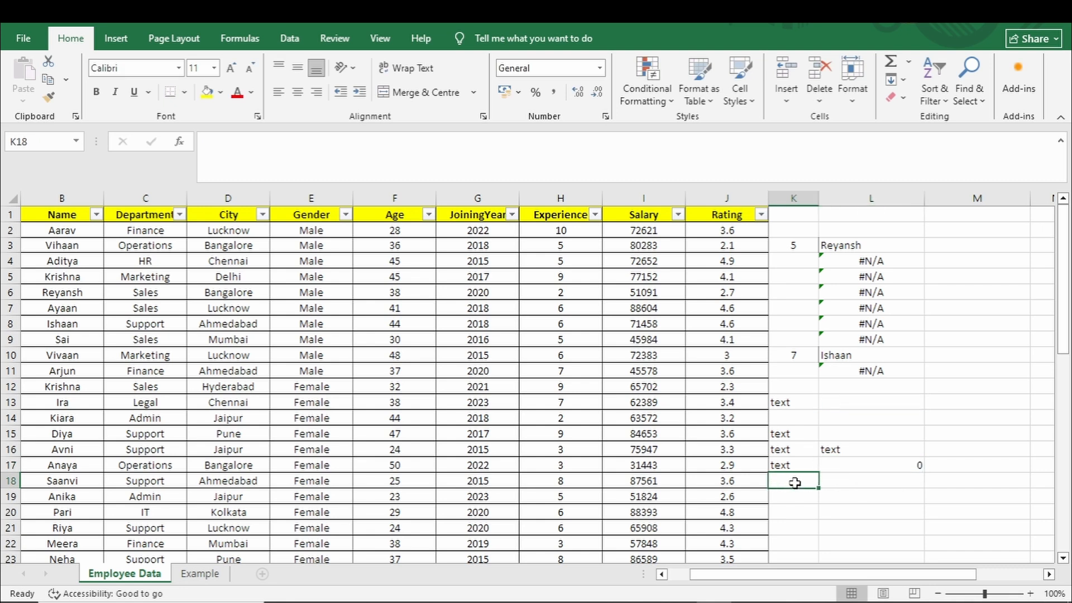
text(=)
click(788, 401)
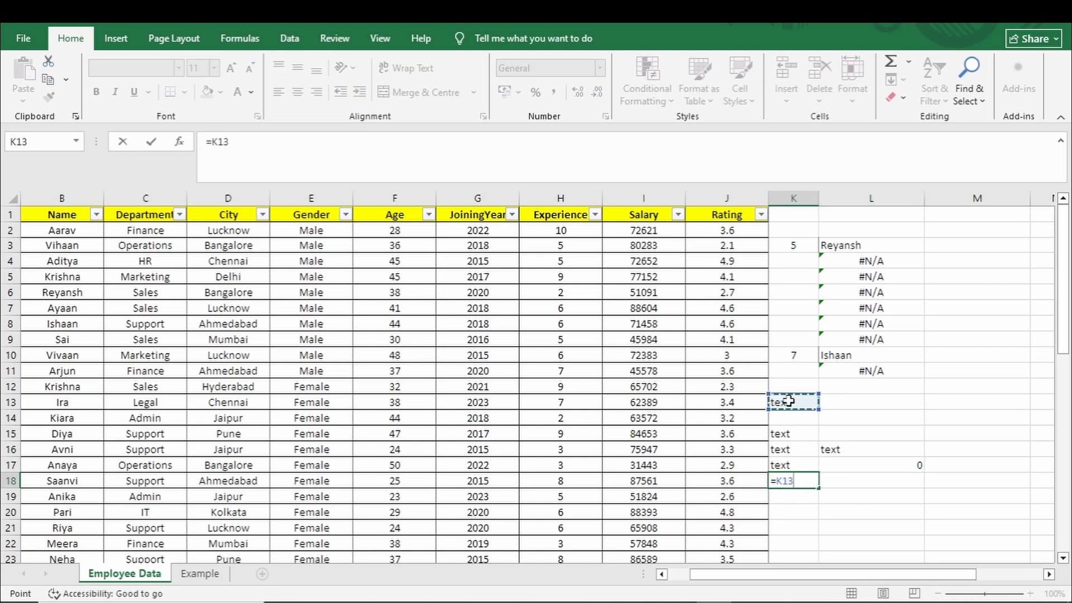
key(F4)
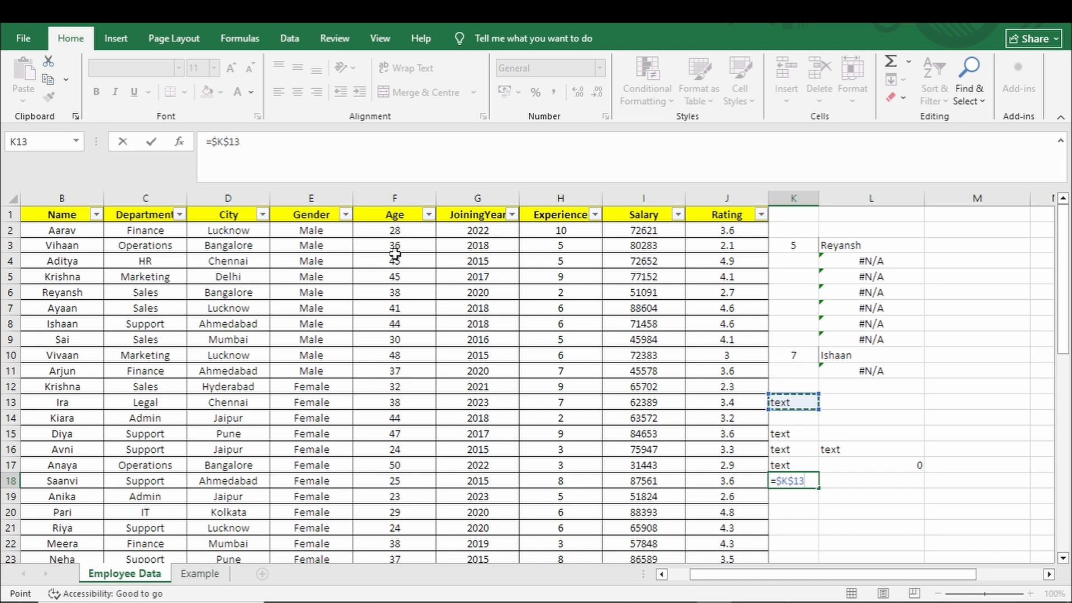
key(F4)
key(F4)
key(Return)
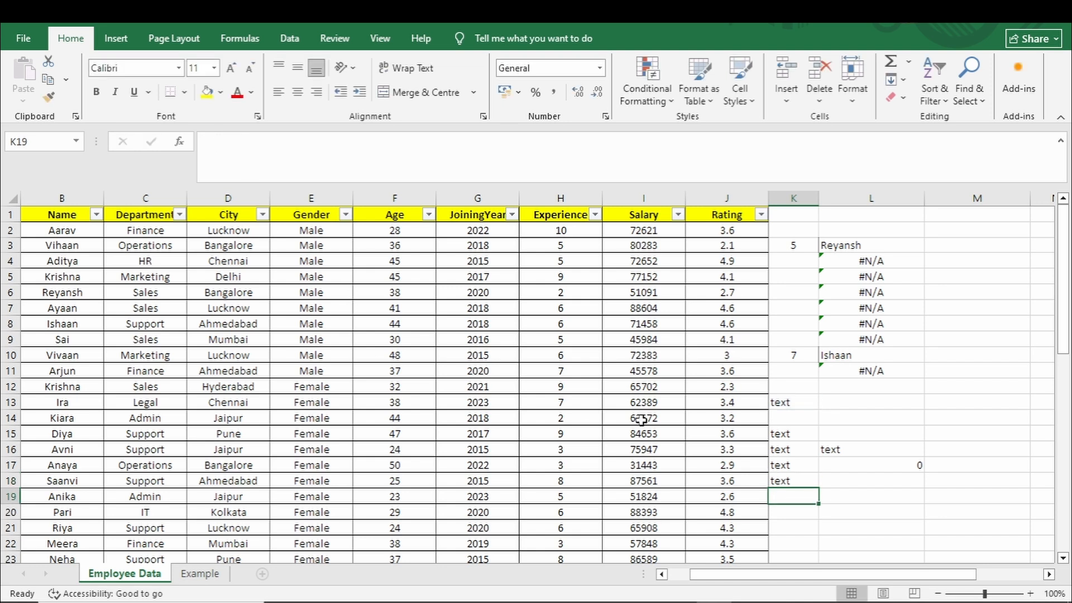
Fill the column-locked formula from K18 across to L18 and inspect which cell the copy refers to
click(813, 480)
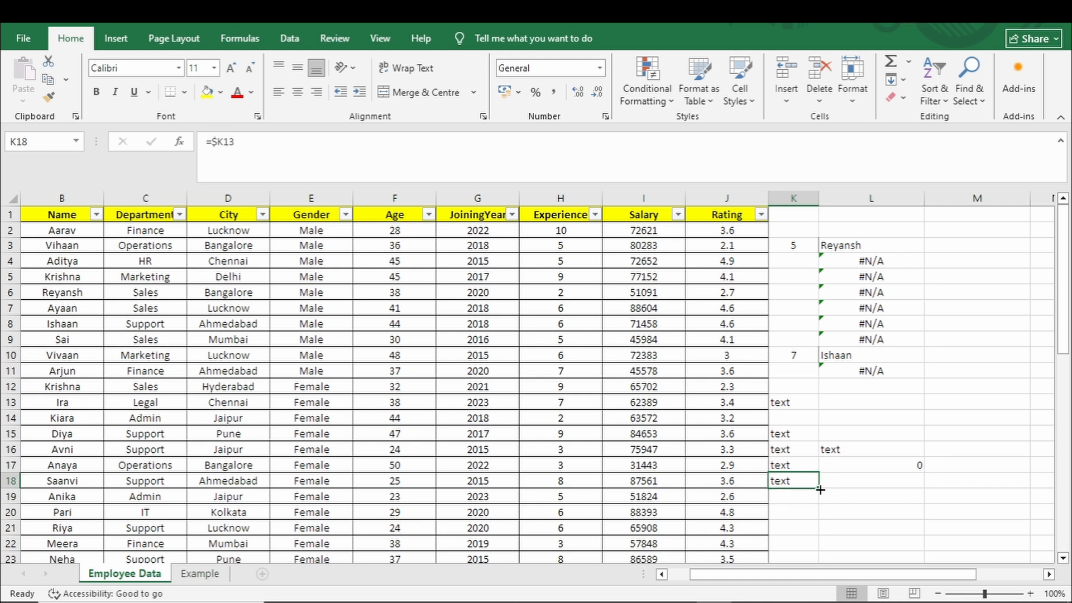
drag(823, 489, 891, 491)
click(879, 482)
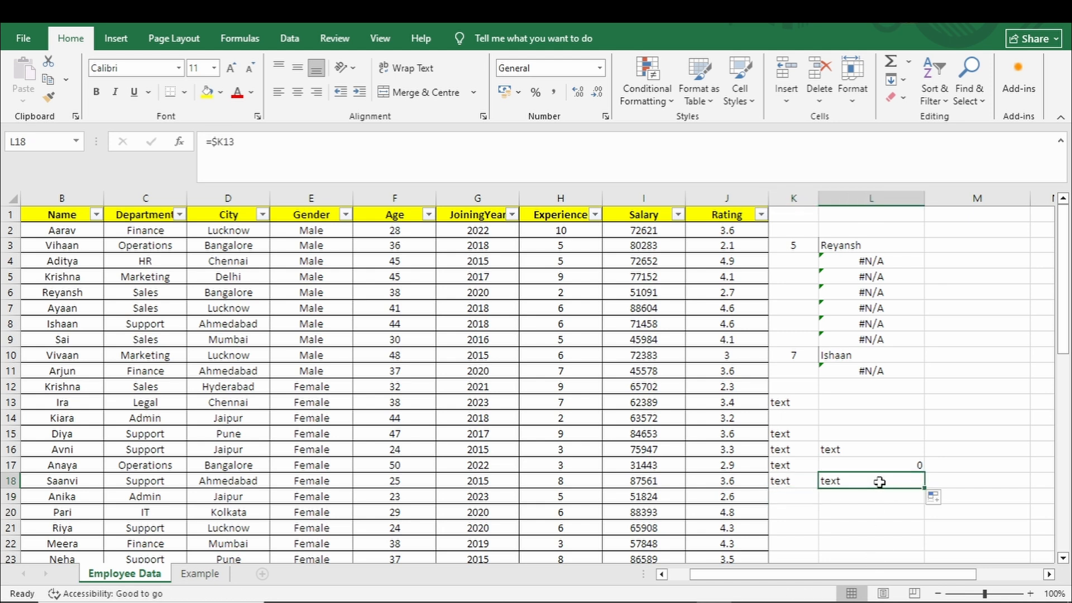
key(F4)
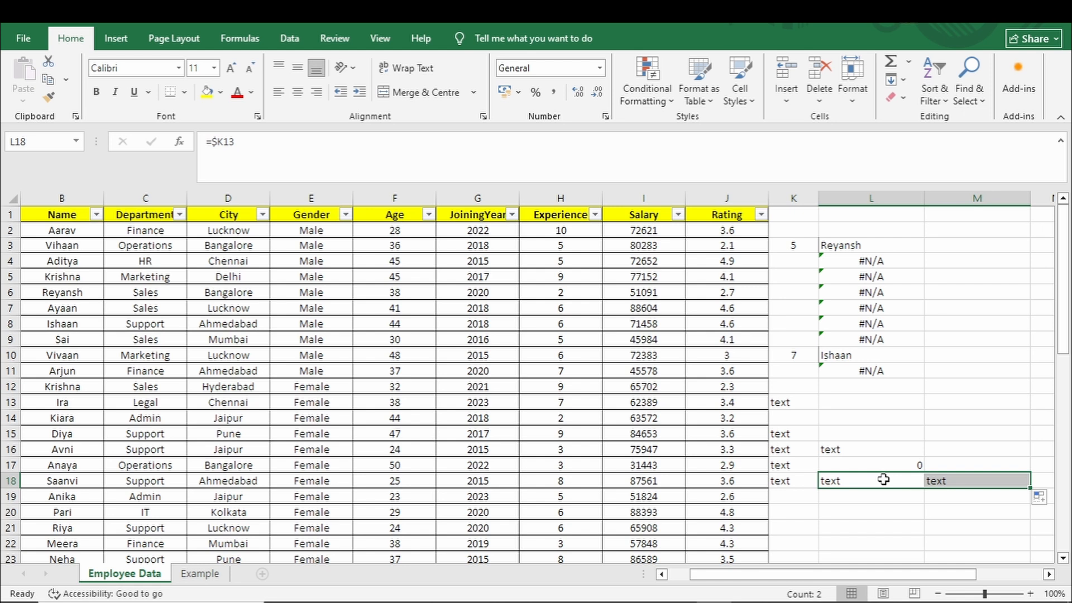
key(ctrl+z)
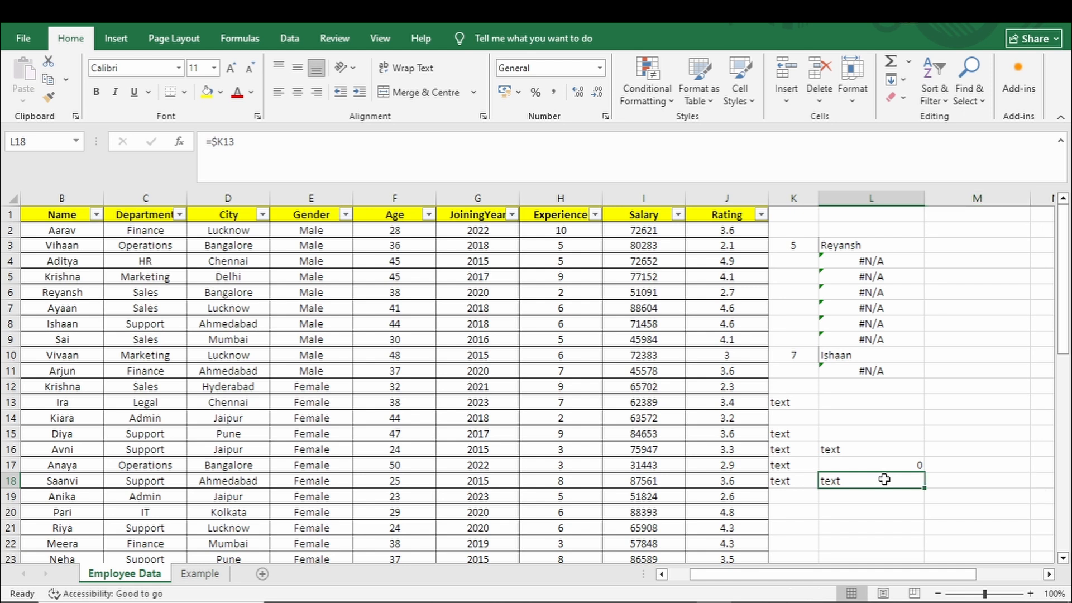
key(F2)
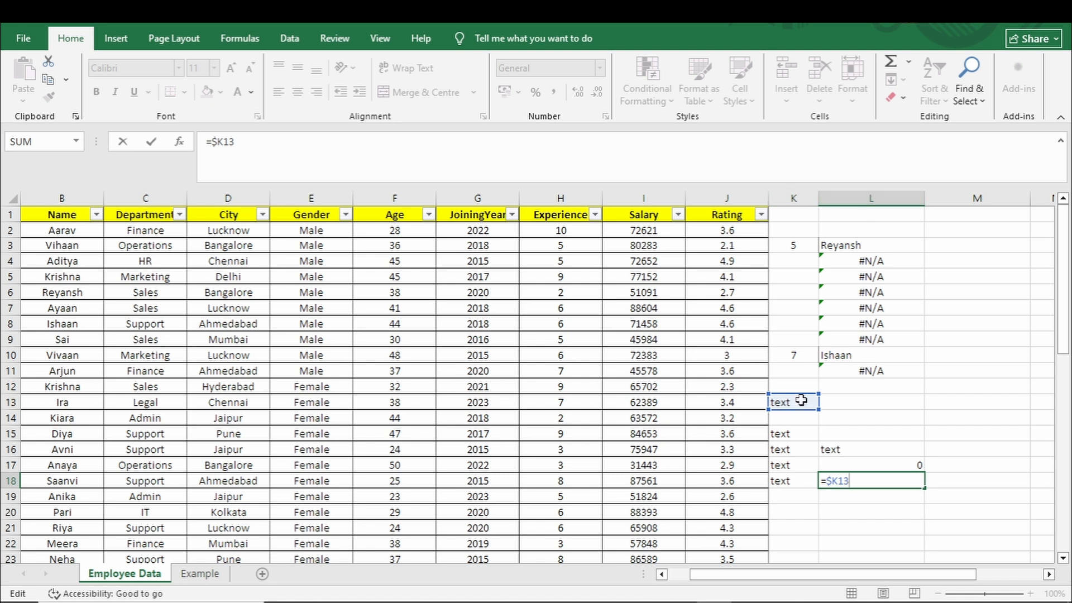
key(Return)
Fill the column-locked formula from K18 down to K19 and check the reference in the copy
click(806, 484)
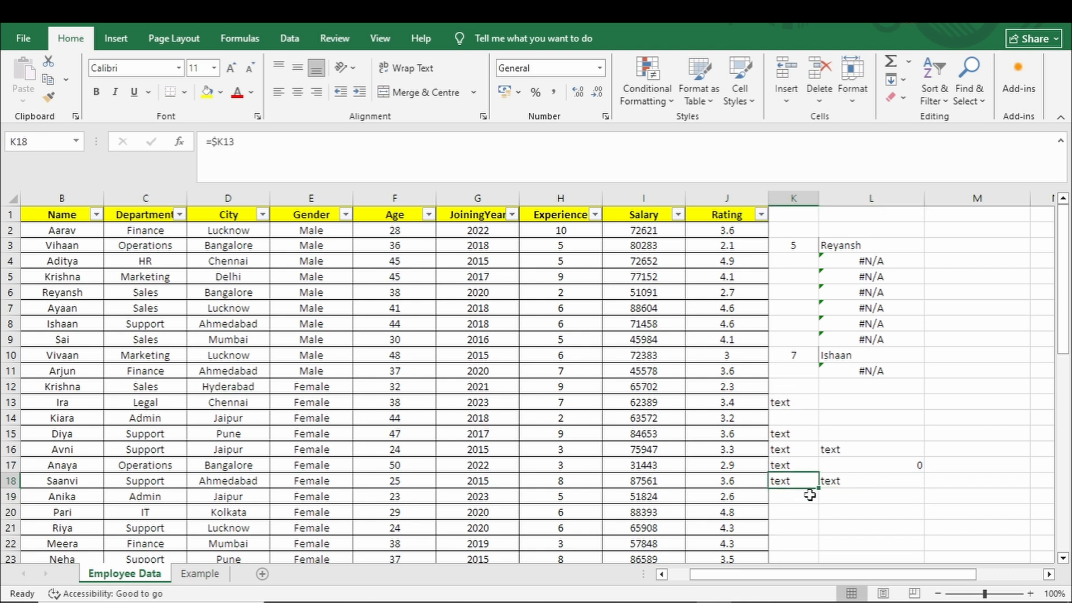
drag(818, 488, 811, 500)
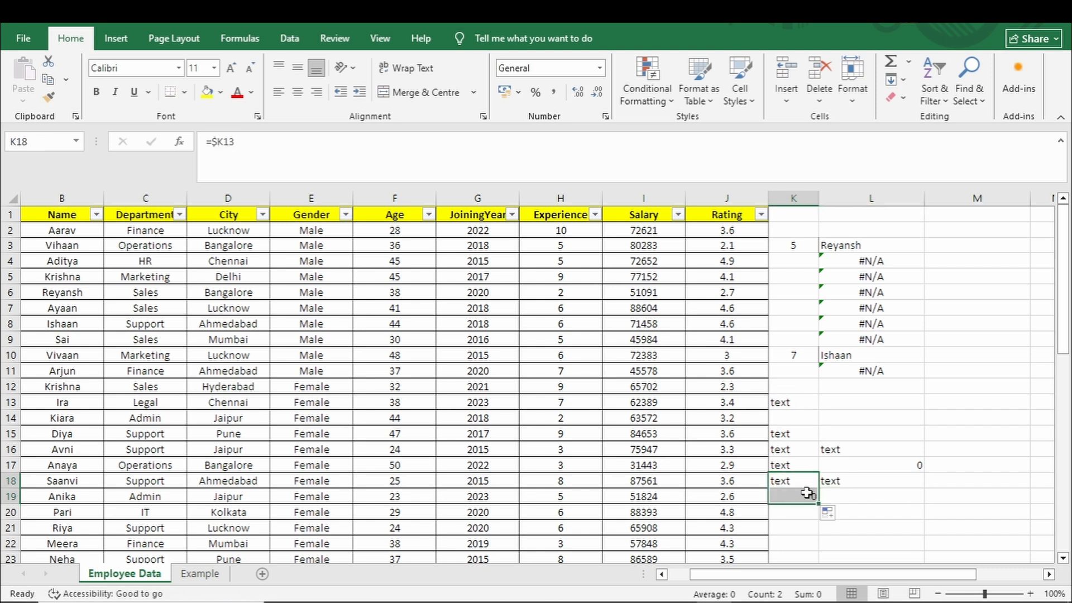
click(807, 493)
double_click(807, 493)
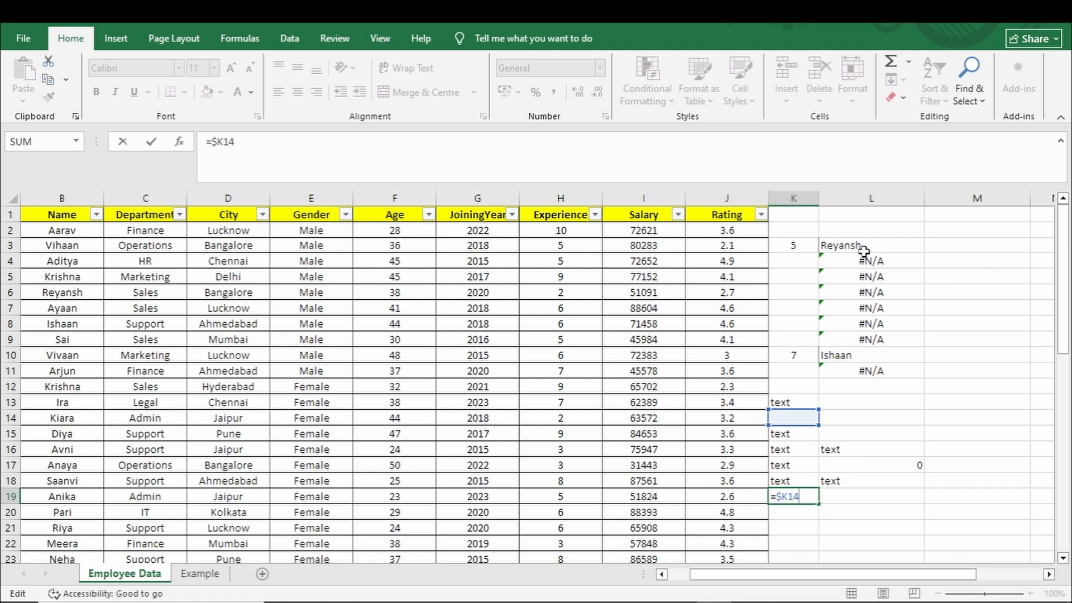
key(Return)
Clear the contents of the practice range K3:M20 and return to the Example sheet
drag(803, 244, 933, 505)
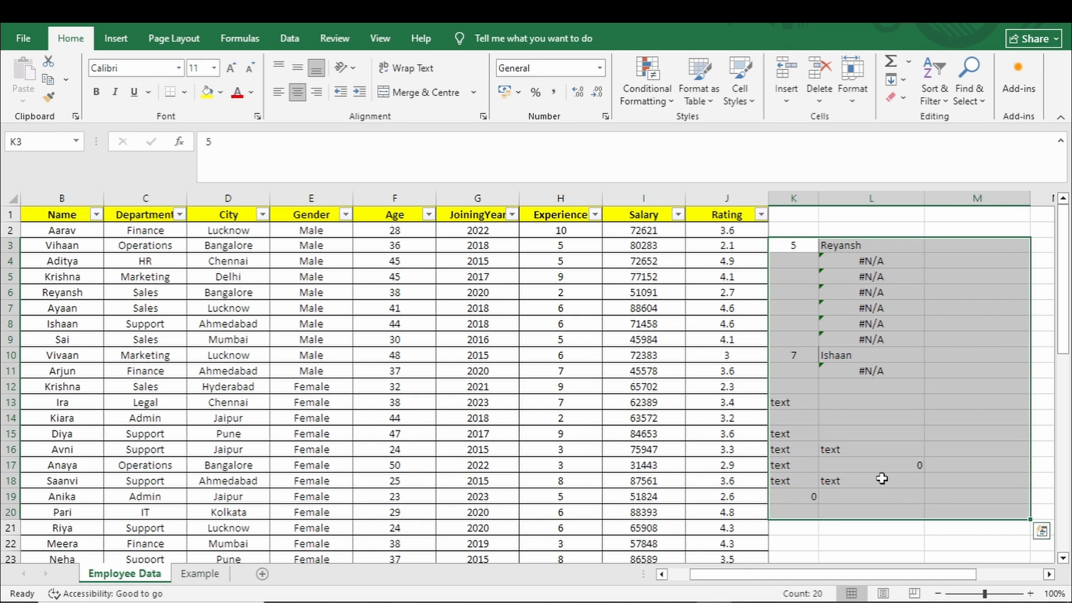
key(Delete)
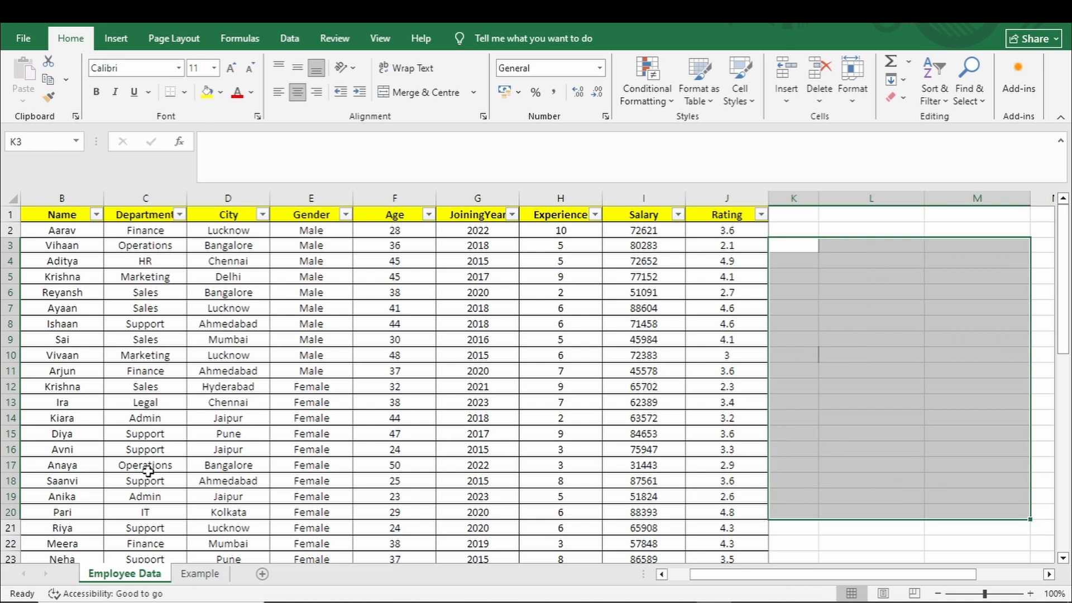
click(199, 573)
click(209, 305)
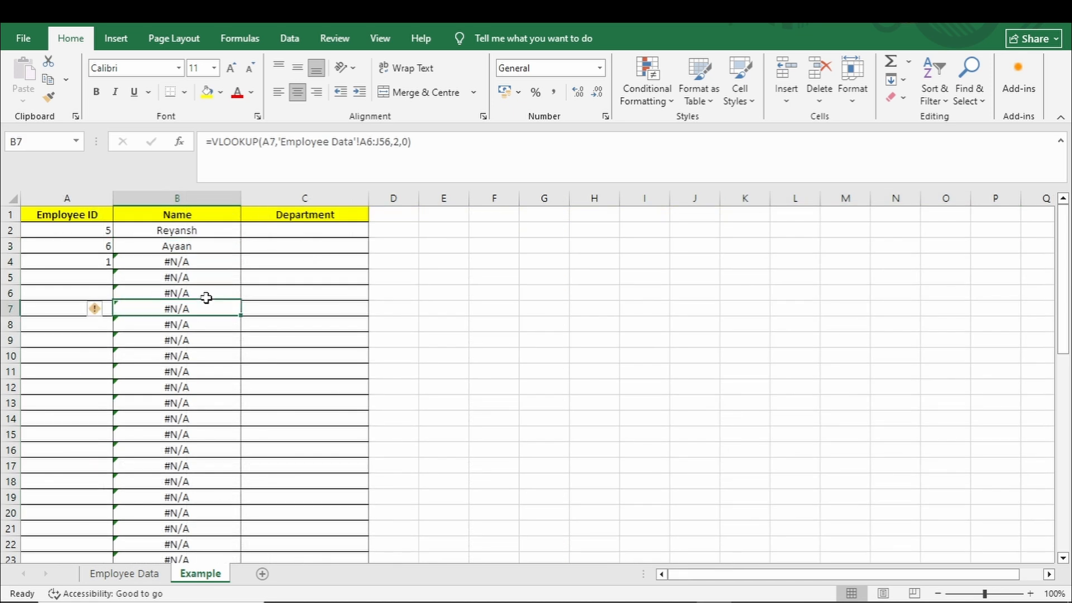
Lock only the column of the lookup value in B2's VLOOKUP formula, making it $A2
click(210, 230)
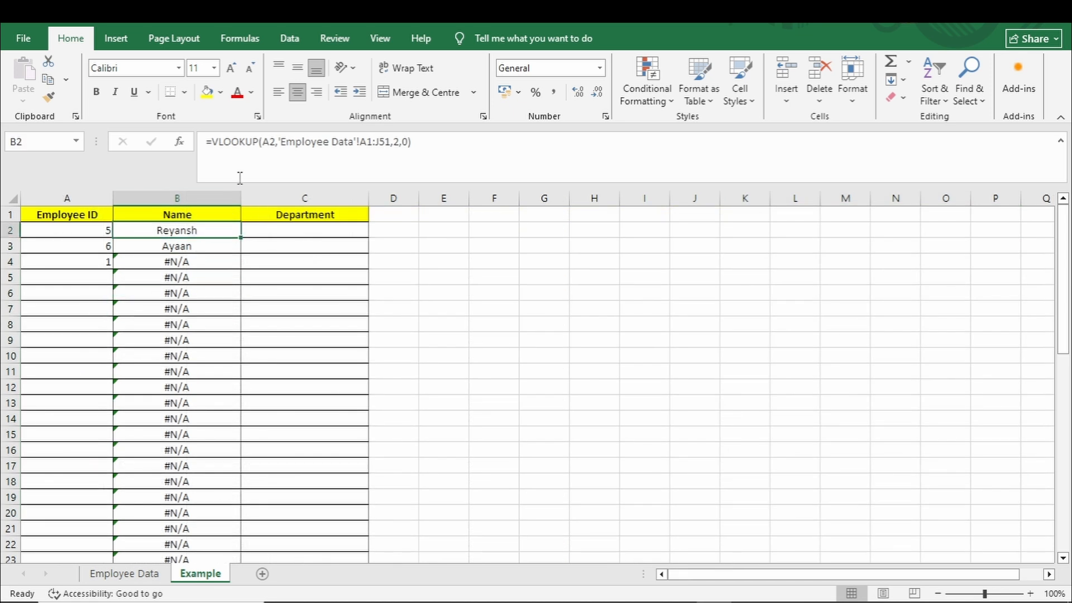
click(271, 143)
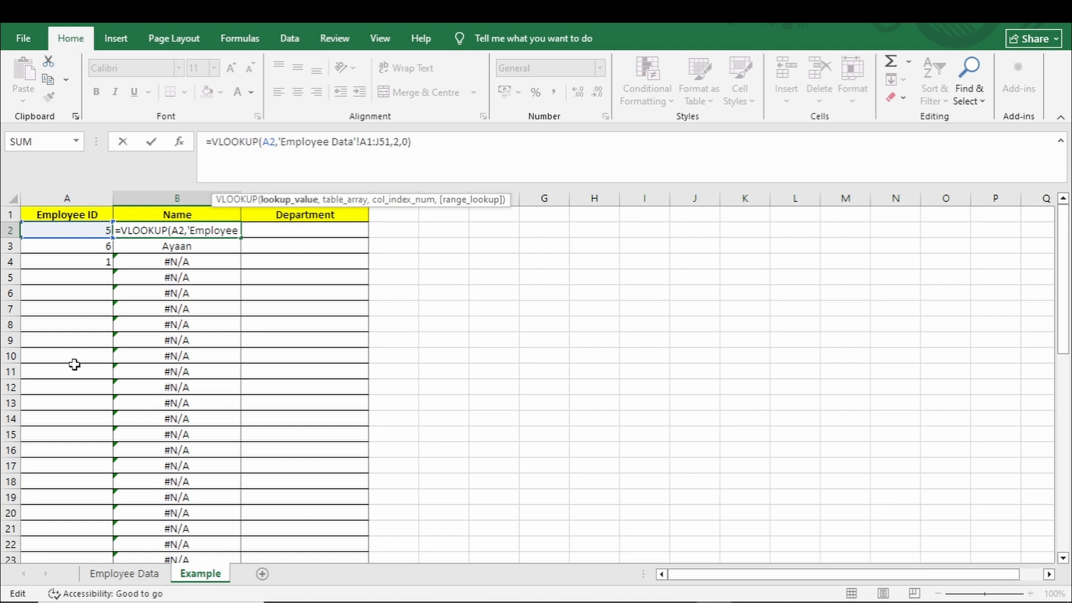
click(268, 143)
drag(263, 143, 275, 143)
click(265, 143)
key(F4)
key(F4)
key(F4)
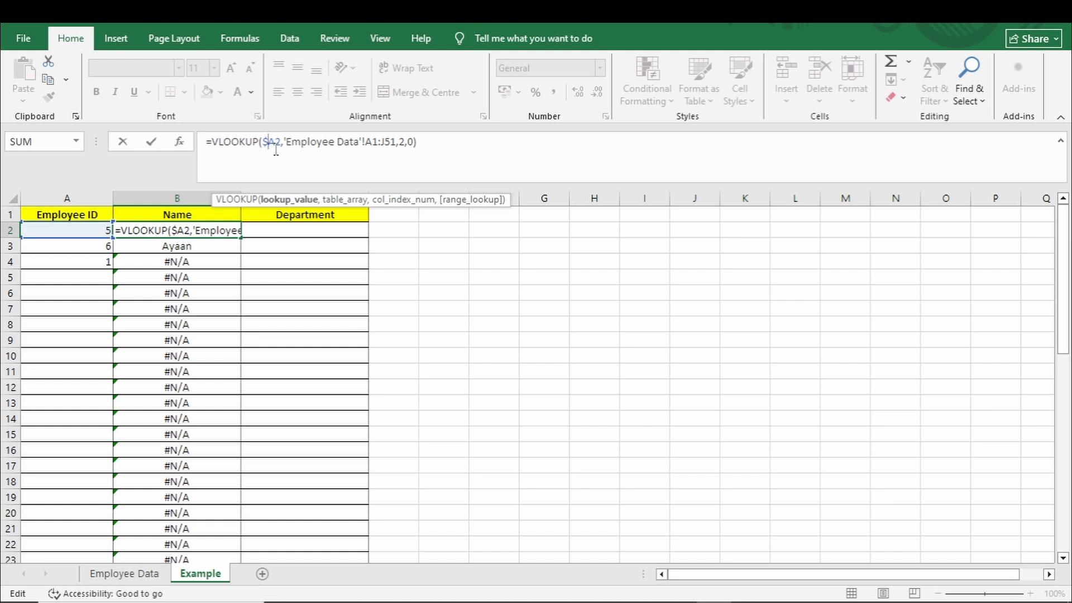
key(Left)
key(Left)
Make the table range in B2's VLOOKUP fully absolute, 'Employee Data'!$A$1:$J$51, keeping column index 2 and exact match 0
click(378, 143)
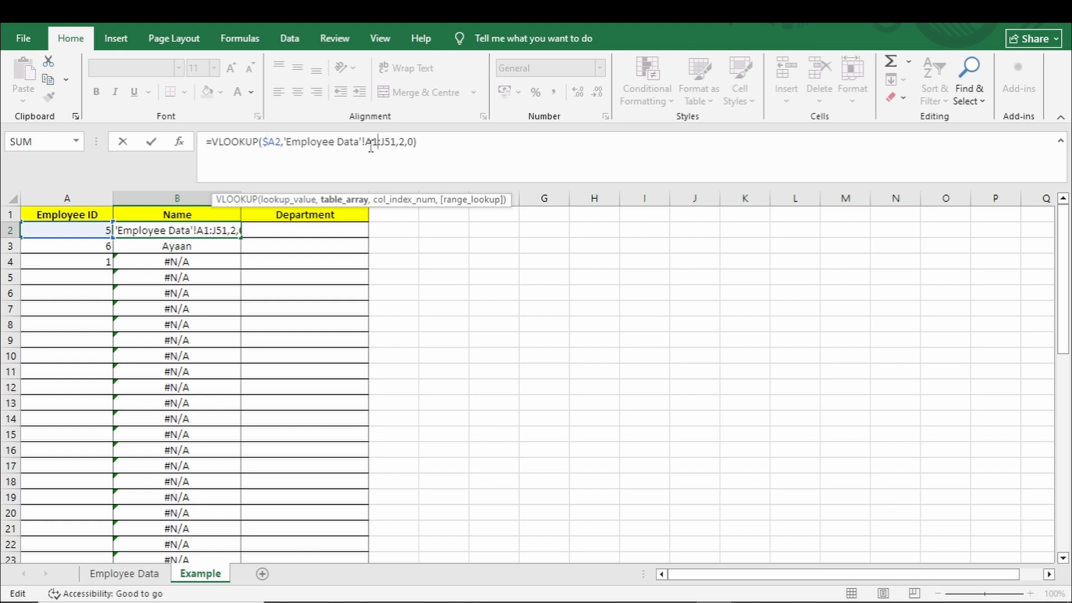
drag(371, 145, 396, 148)
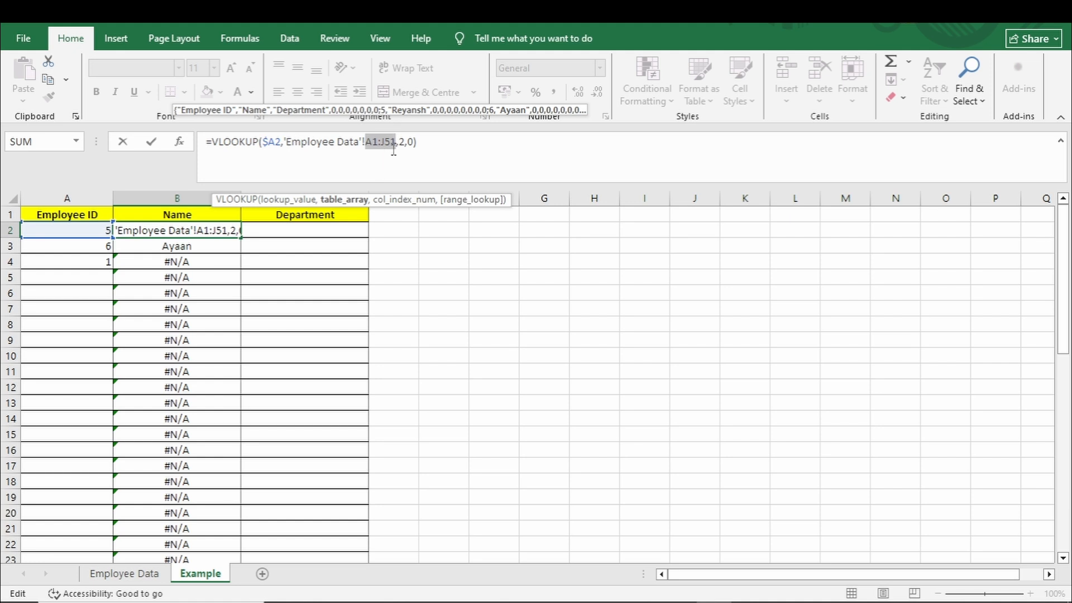
key(F4)
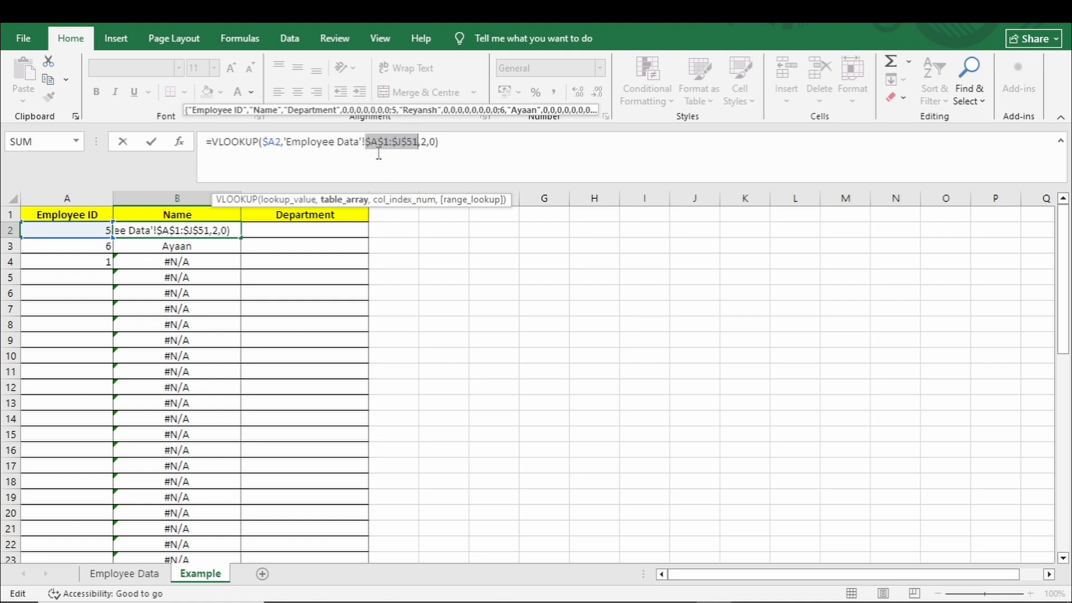
click(371, 148)
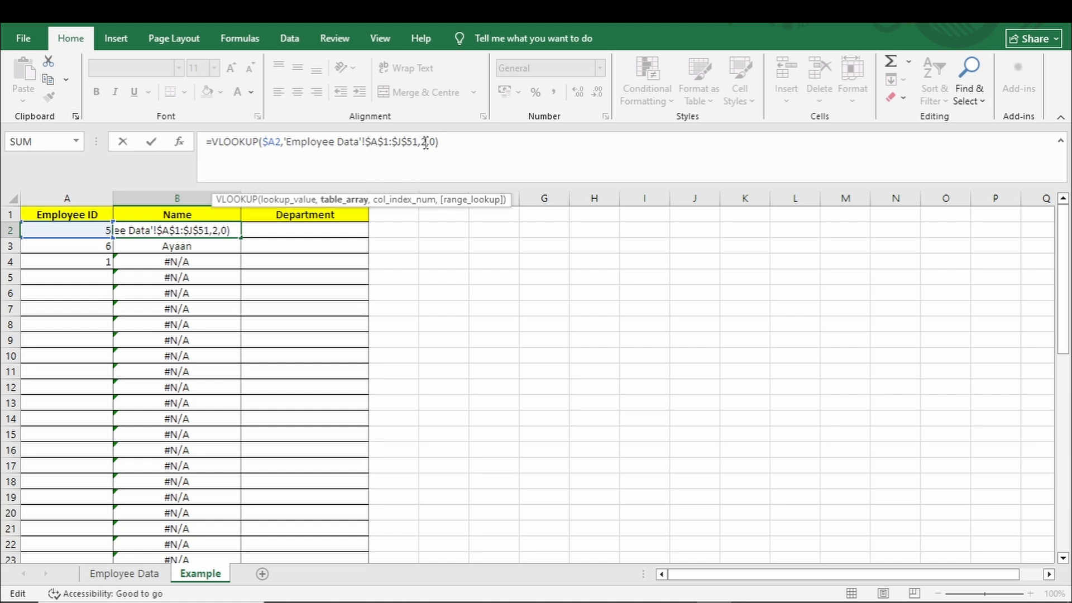
click(425, 146)
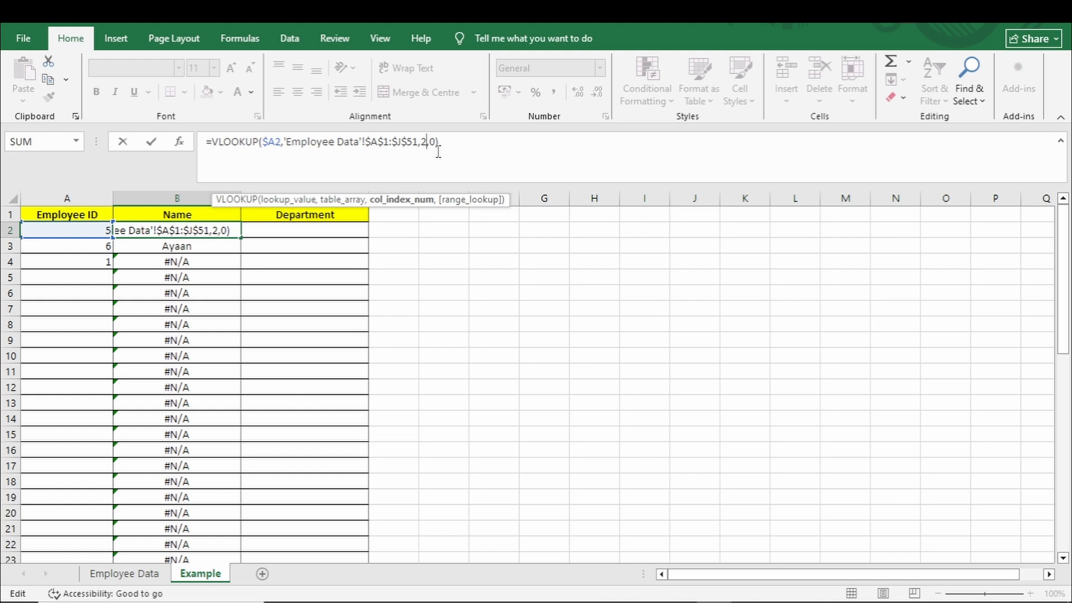
click(464, 145)
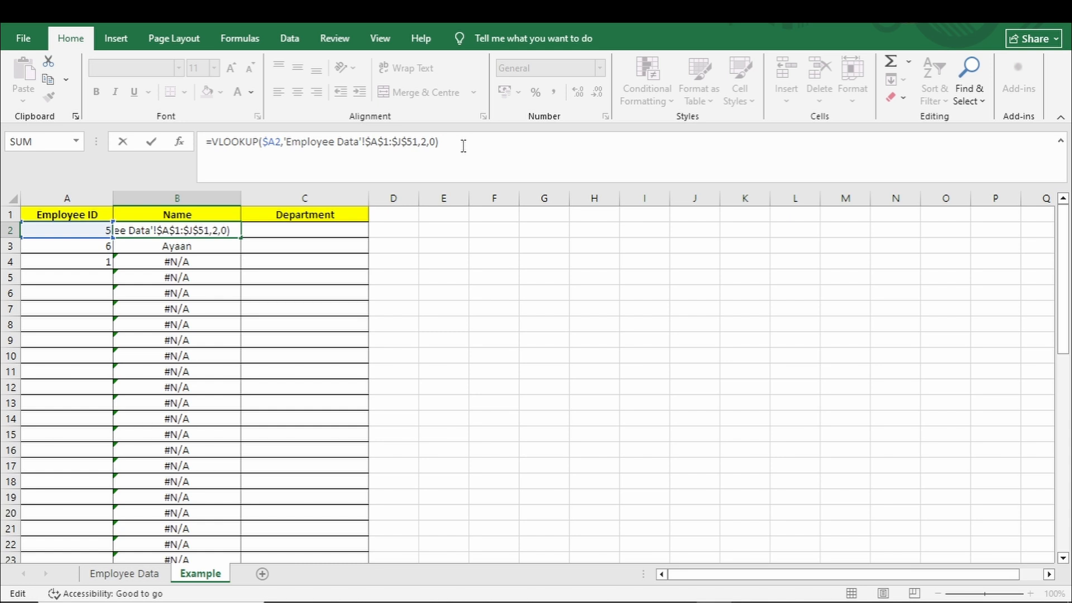
key(Return)
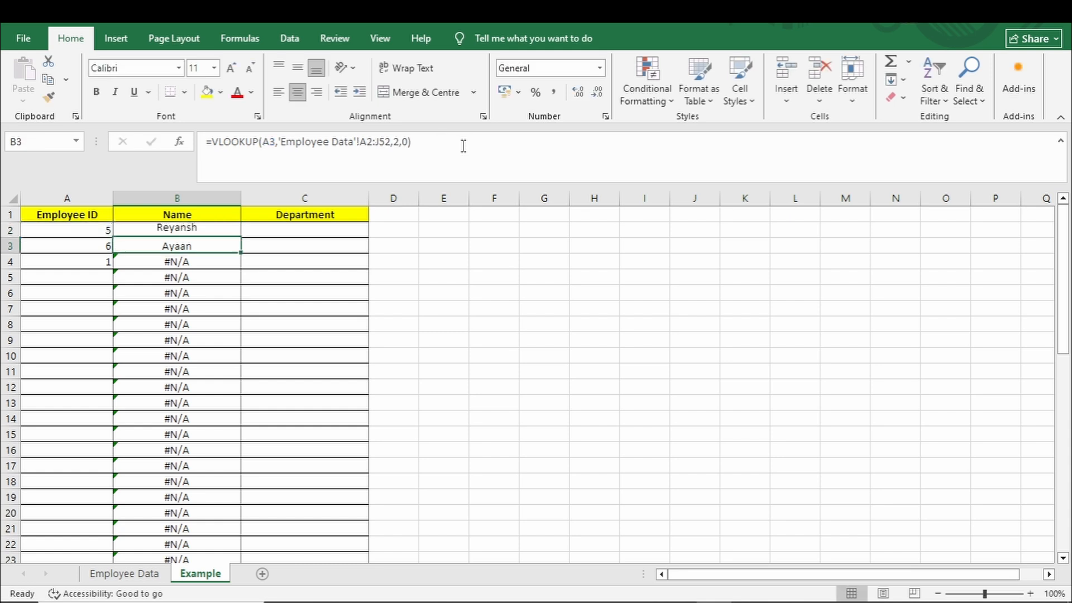
Fill the corrected VLOOKUP formula from B2 down the Name column and check the copy in B4
click(208, 232)
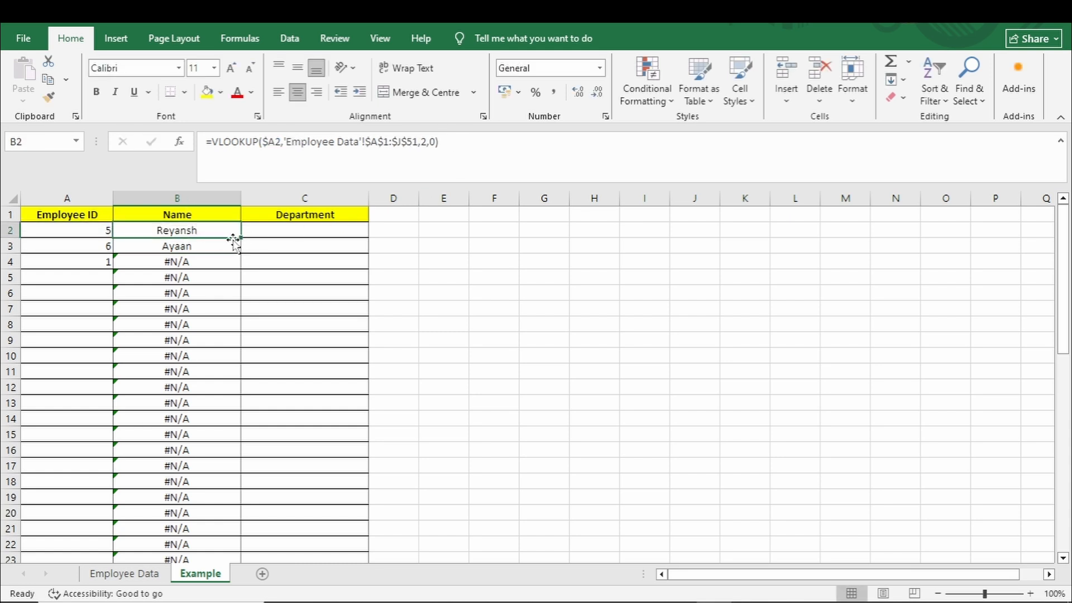
double_click(241, 240)
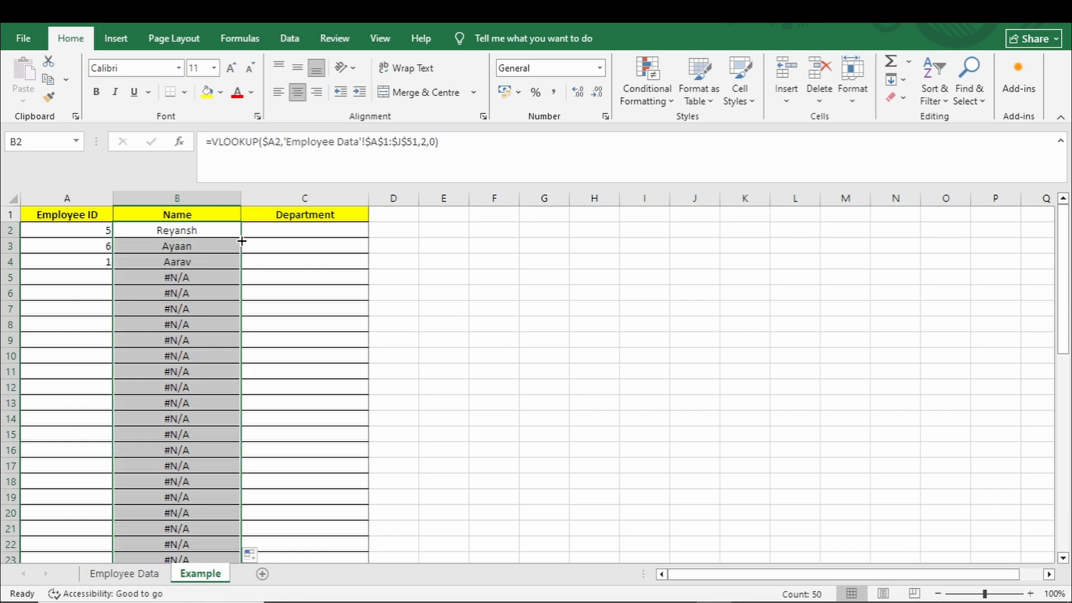
click(166, 260)
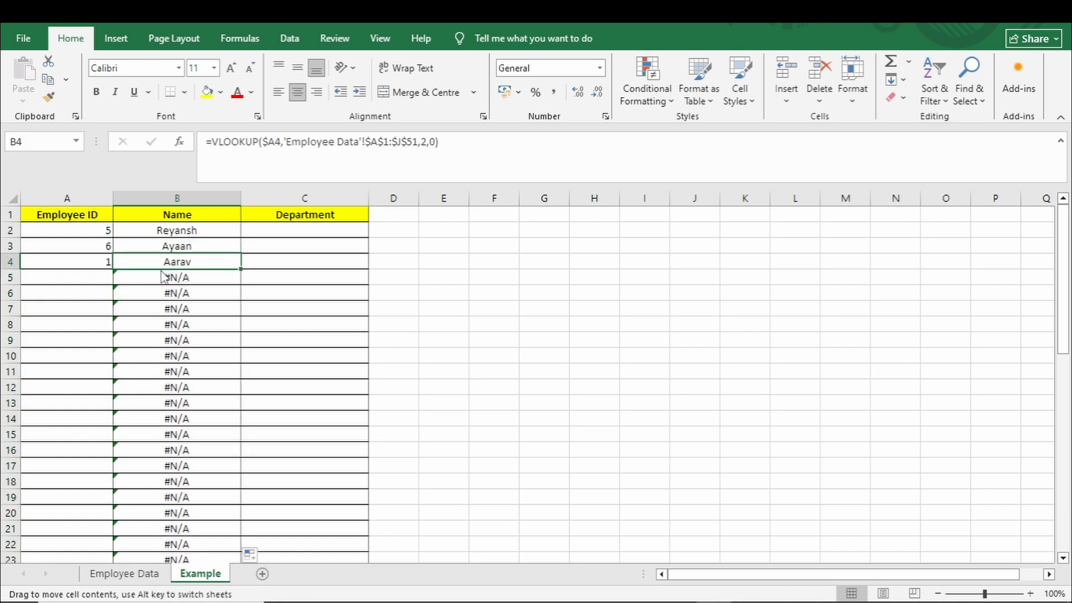
Enter employee IDs 2 in A5 and 3 in A6 to test the filled lookup formulas
click(110, 277)
text(2)
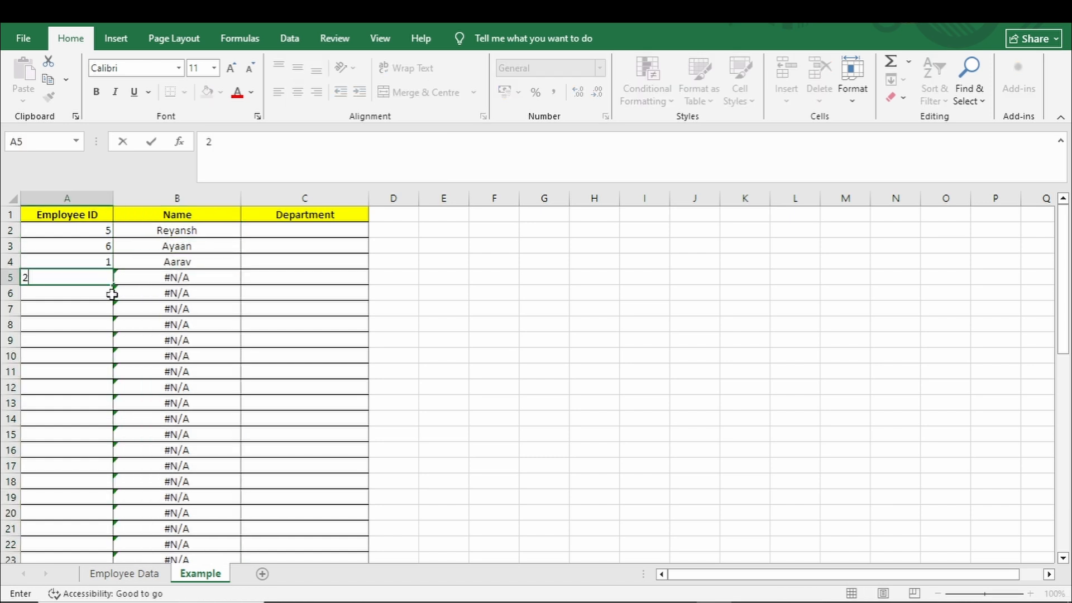
key(Return)
text(3)
key(Return)
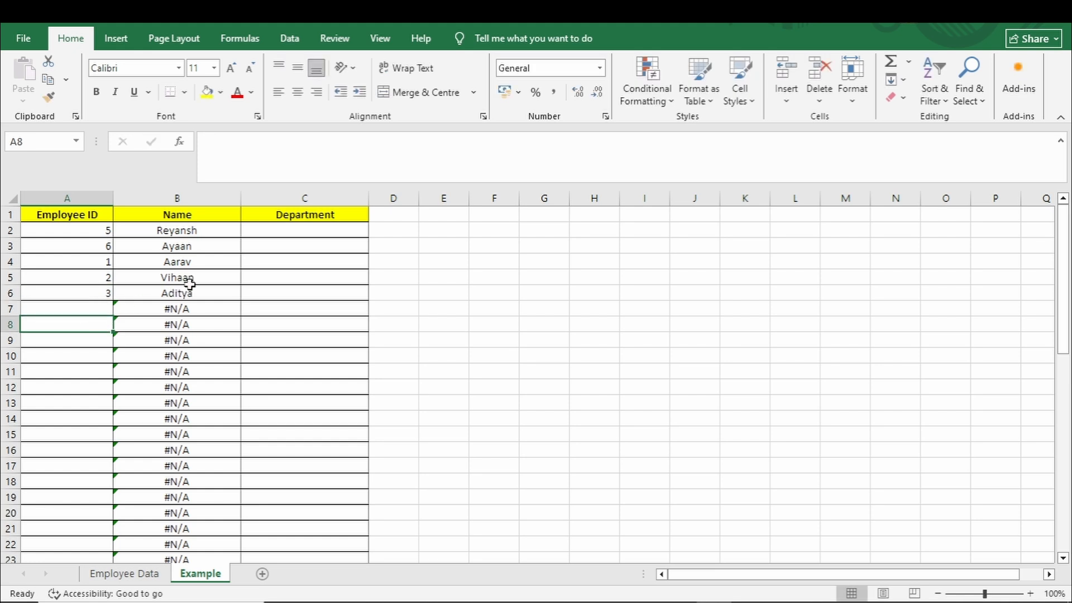
Inspect the copied VLOOKUP formula in B6, checking its lookup value reference against employee ID cell A6
click(192, 292)
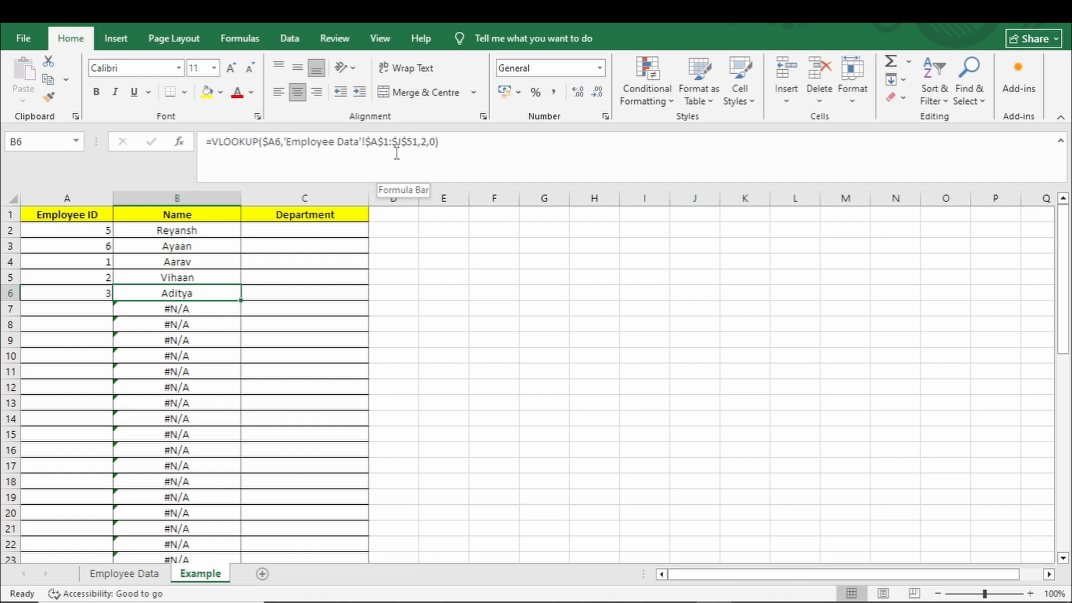
click(267, 143)
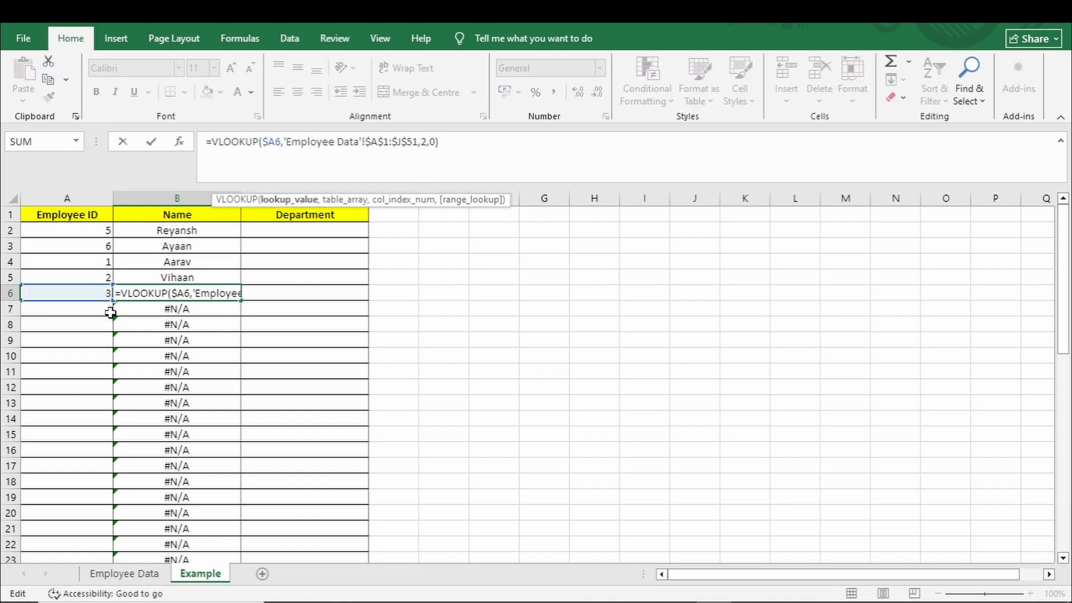
key(Return)
click(110, 293)
click(119, 292)
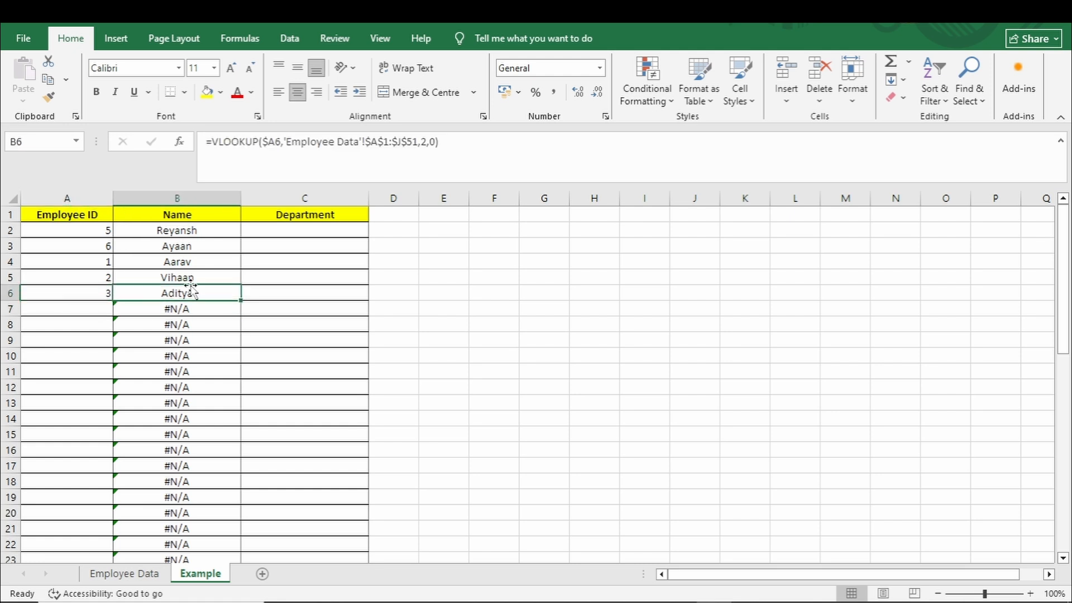
Copy the VLOOKUP formula from B2 across into Department cell C2
click(203, 232)
drag(240, 237, 321, 232)
click(324, 306)
click(298, 233)
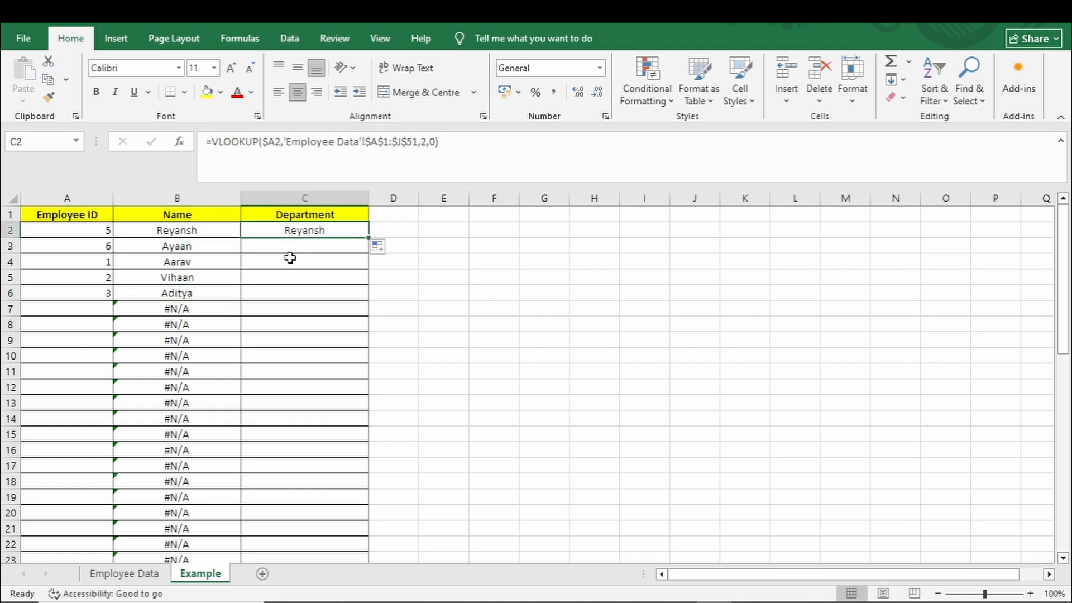
Change the column index in C2's VLOOKUP formula to 3 to return the department
click(385, 140)
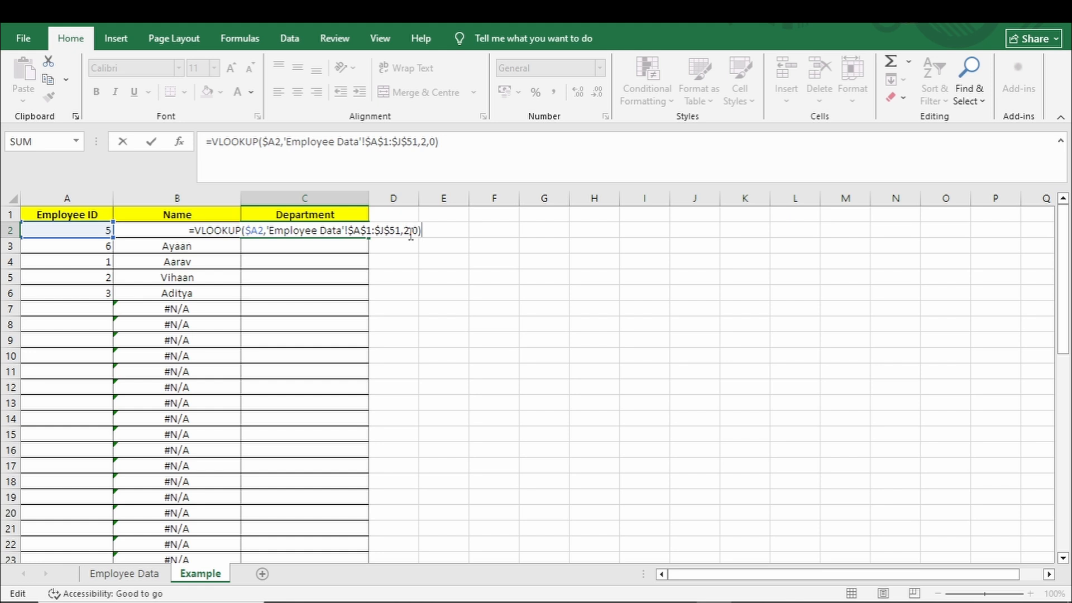
click(428, 147)
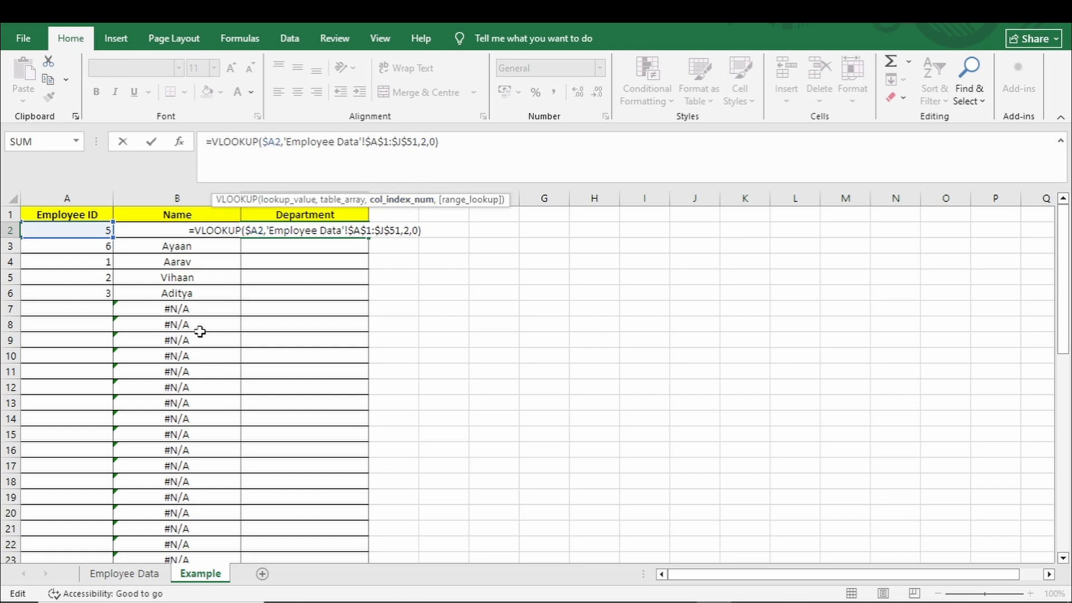
key(Return)
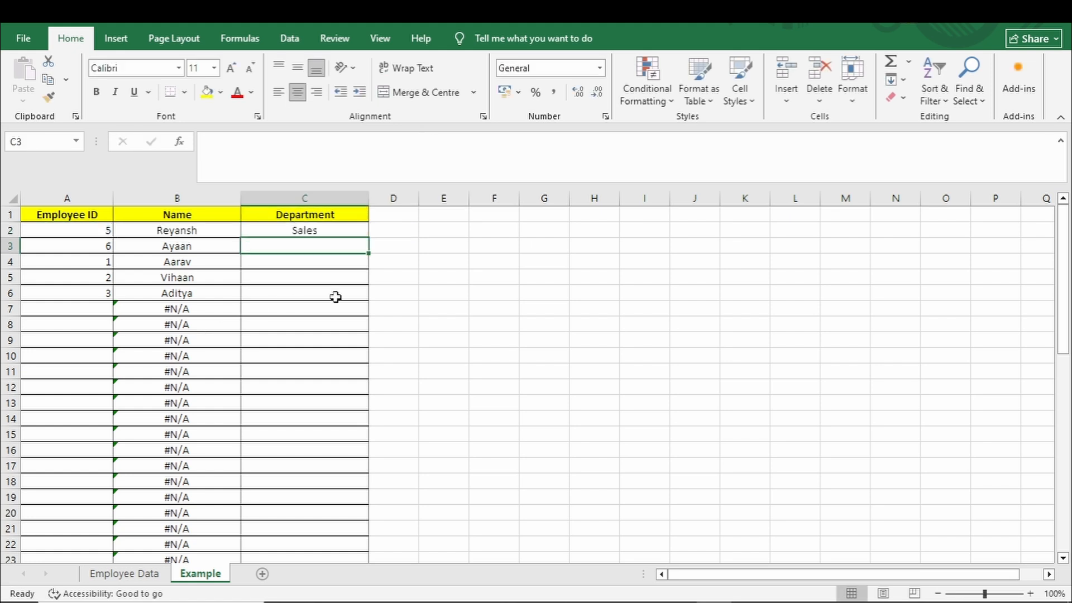
Fill the VLOOKUP formula from C2 down the whole Department column and check the filled rows
click(349, 233)
double_click(368, 237)
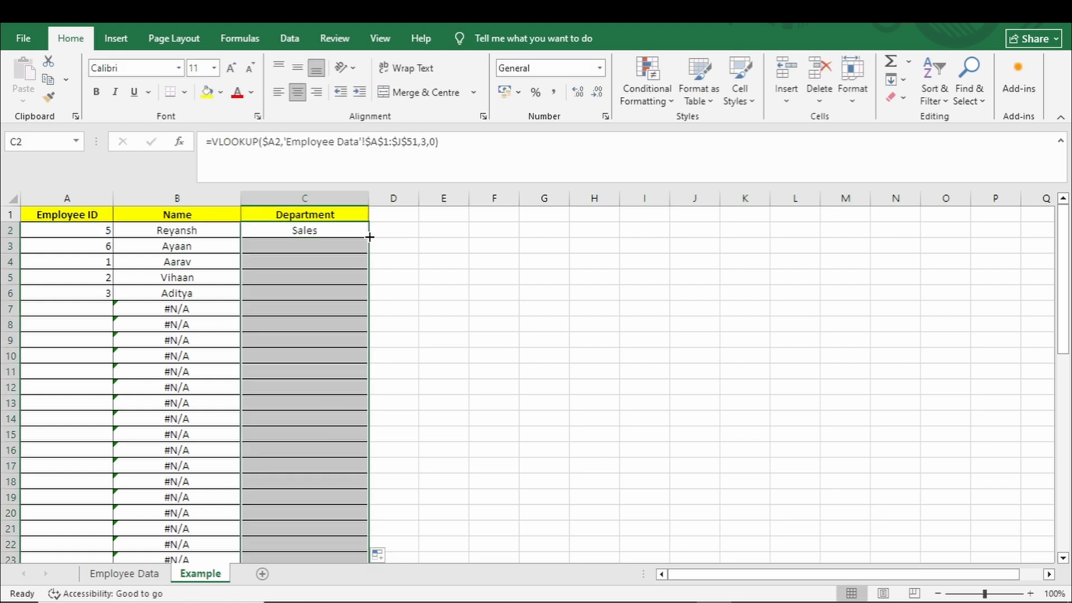
scroll(217, 318, down, 3)
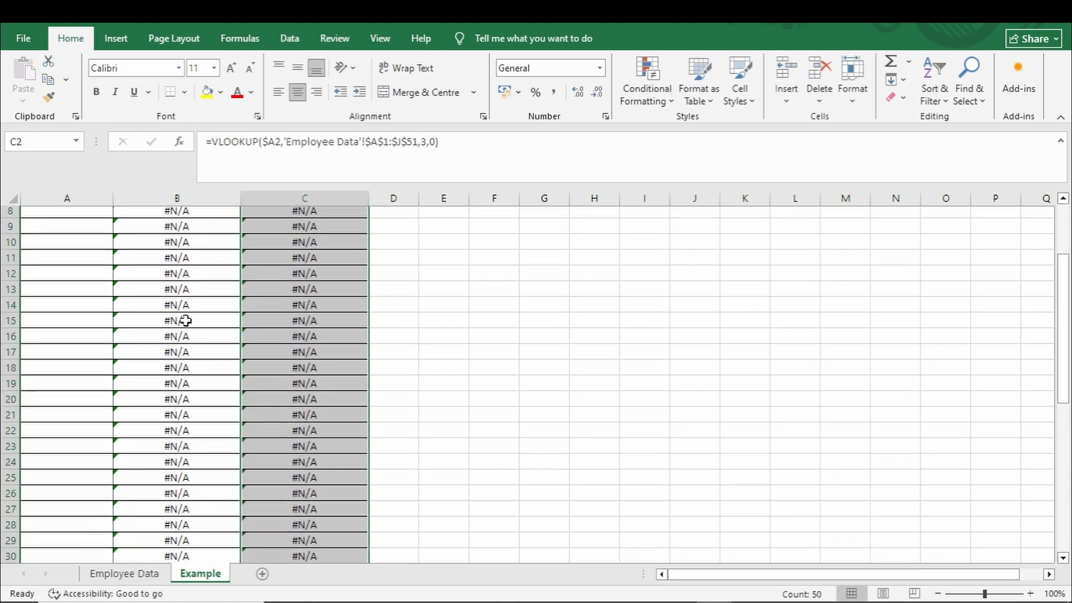
scroll(186, 321, up, 2)
scroll(186, 321, up, 1)
Fill the Name VLOOKUP formula from B2 down through B10 again
click(193, 231)
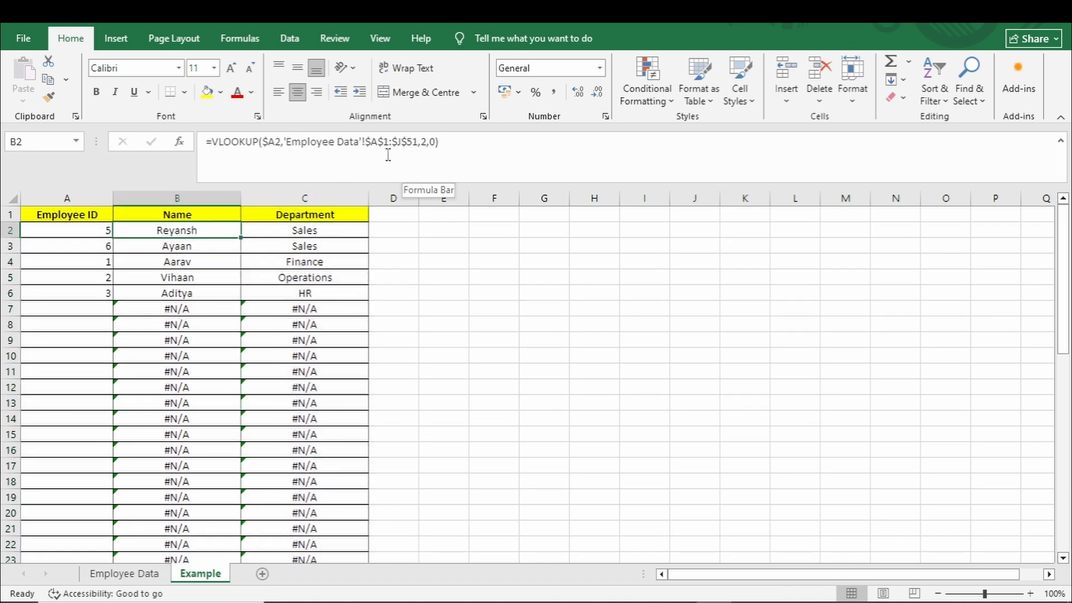
drag(241, 238, 214, 355)
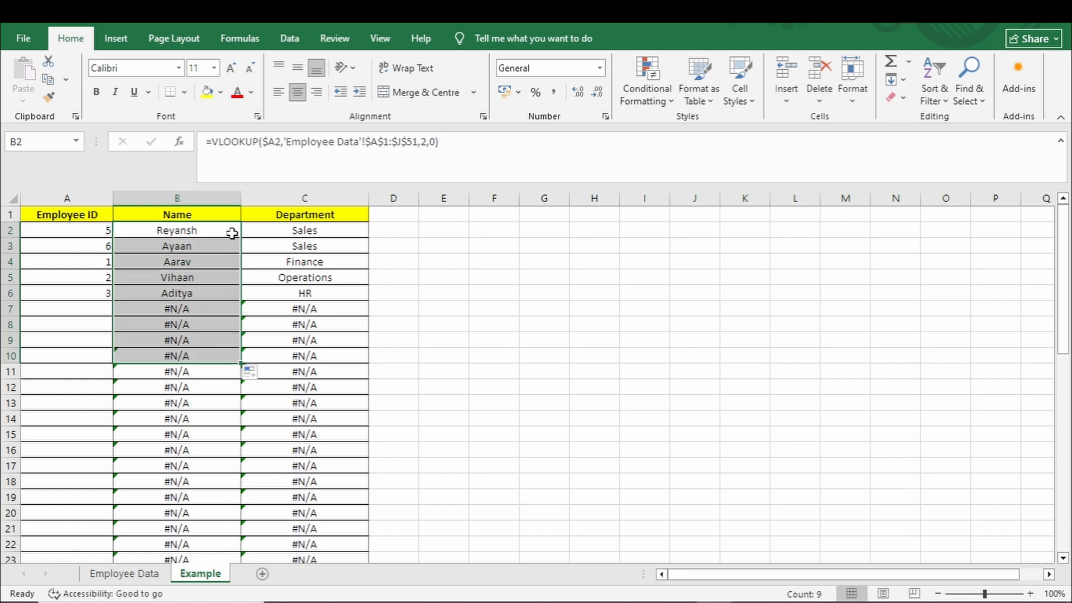
click(278, 273)
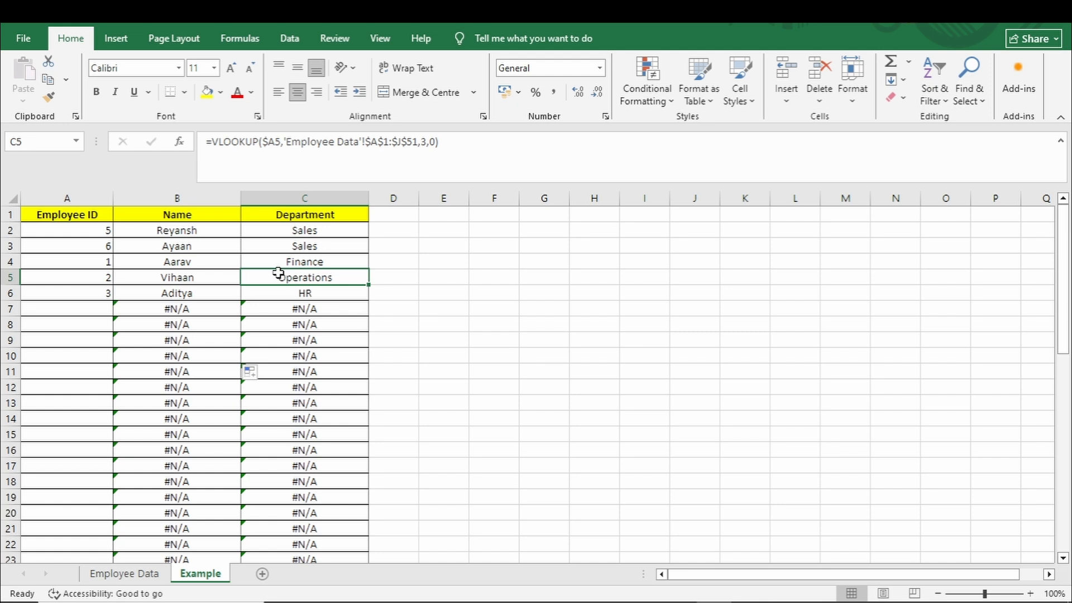
Review the Name lookups in B2, B4 and B5, view the Employee Data source table, and return to the Example sheet
click(201, 235)
click(192, 258)
click(188, 278)
click(127, 574)
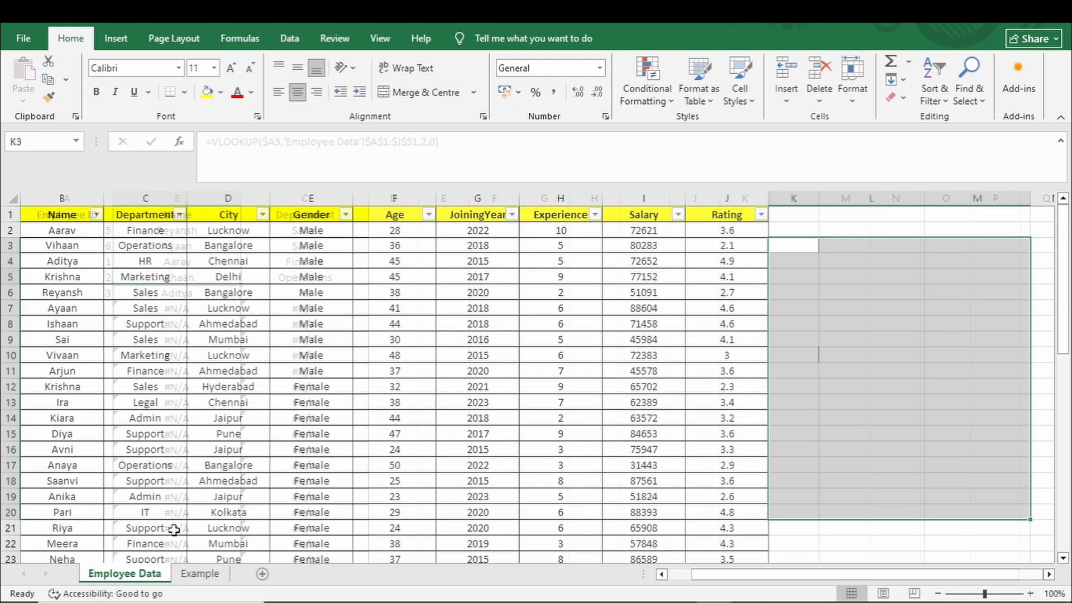
click(826, 323)
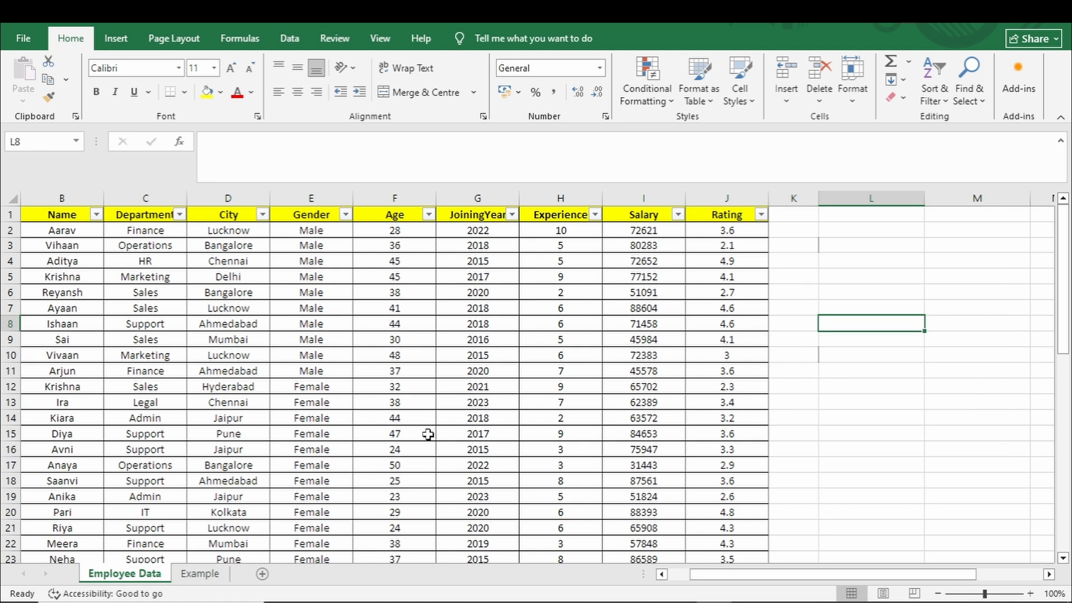
click(208, 573)
click(326, 357)
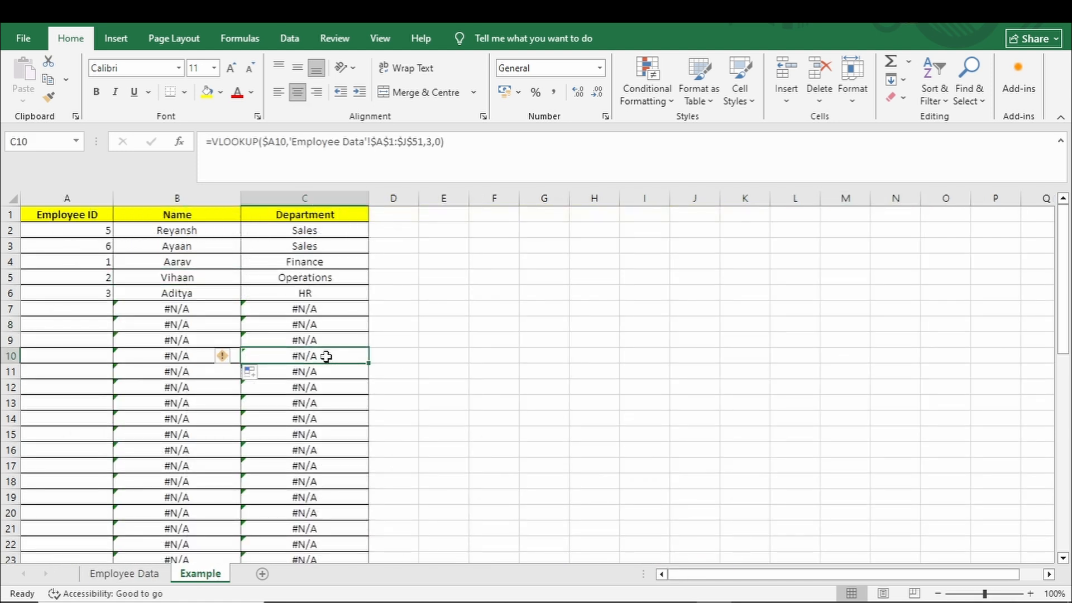